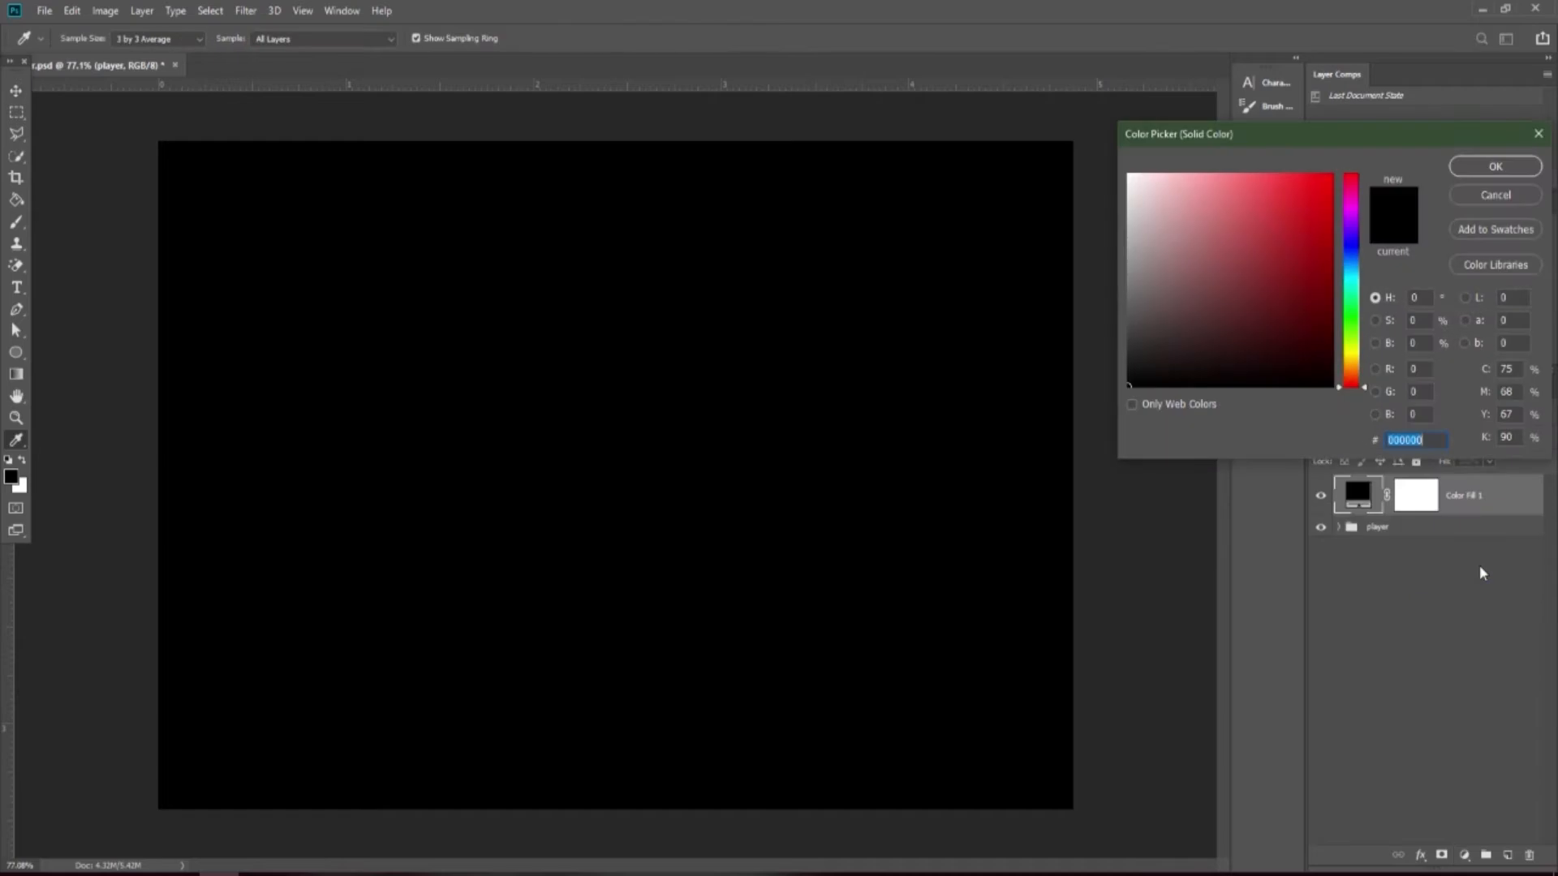
Create the solid black (000000) fill layer and place it beneath the player group as the background
click(1495, 166)
key(v)
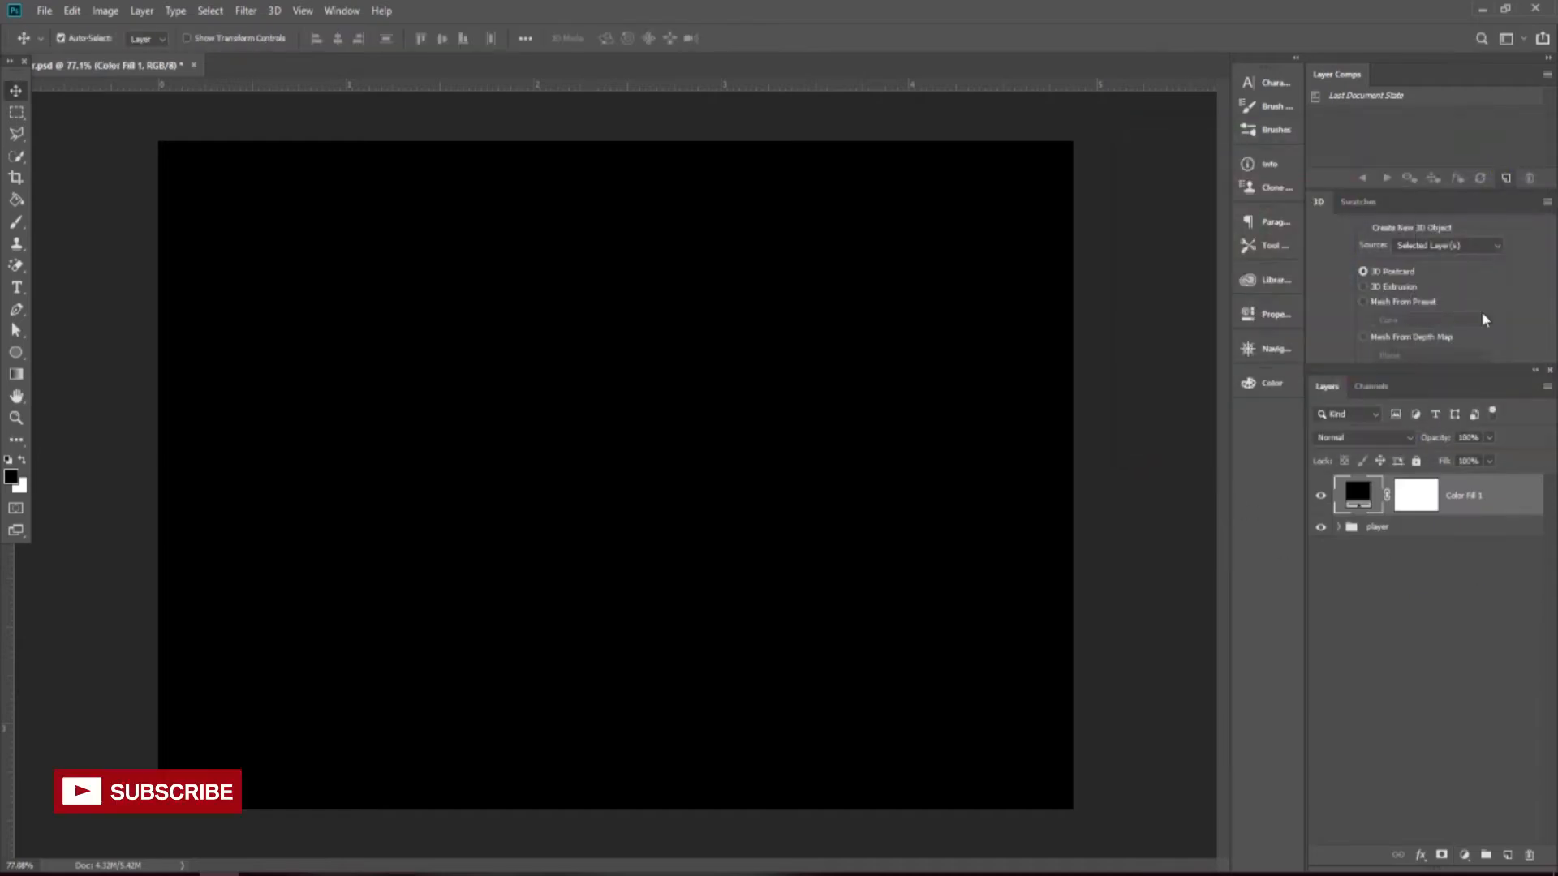
drag(1468, 496, 1469, 540)
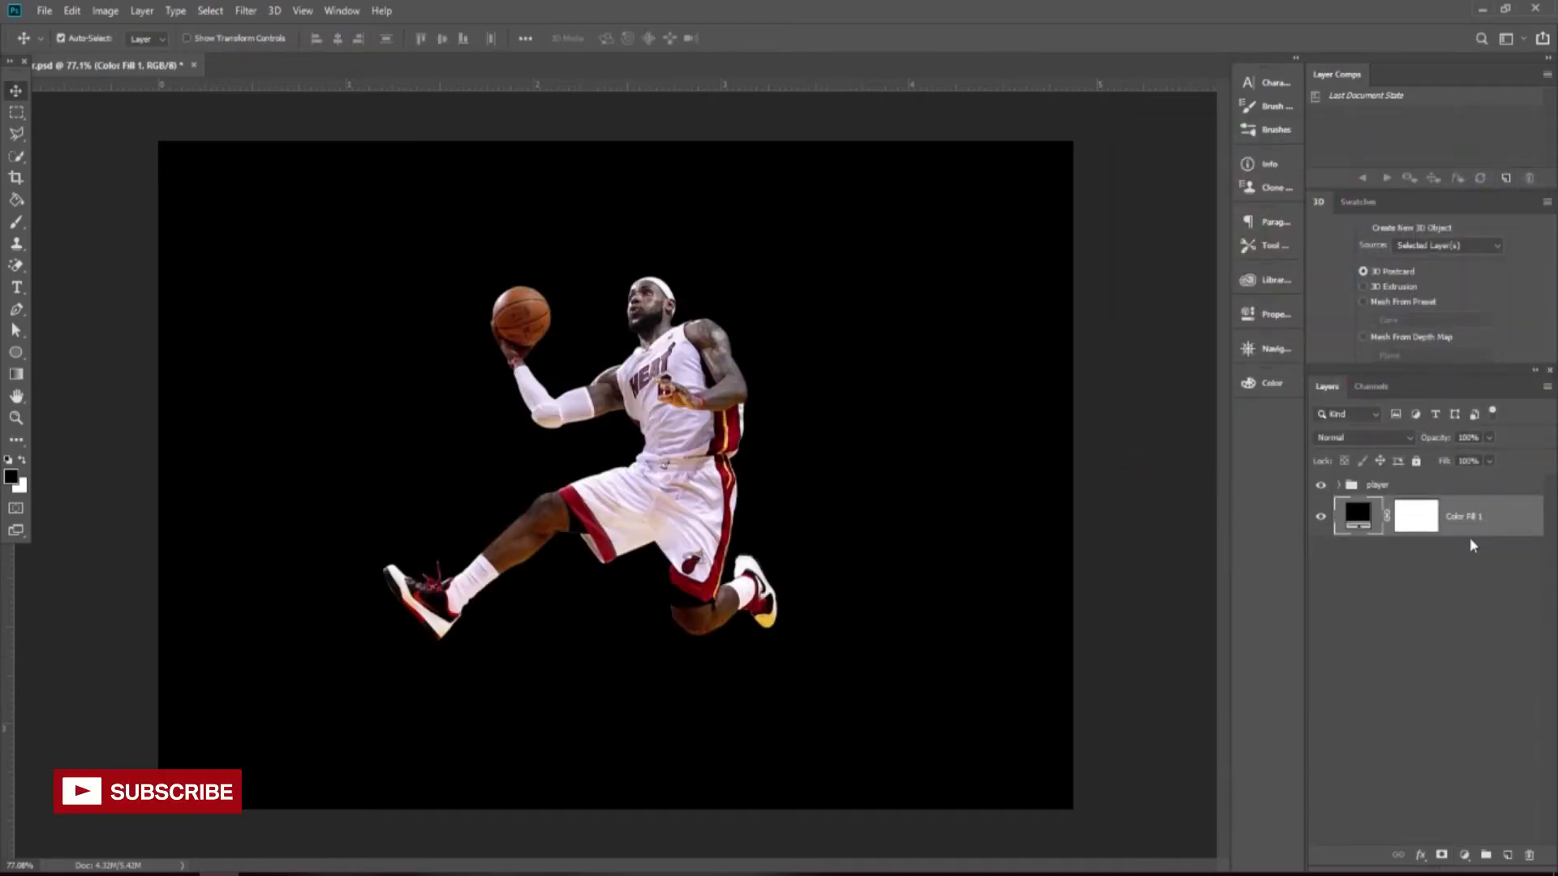
click(1317, 515)
click(1317, 516)
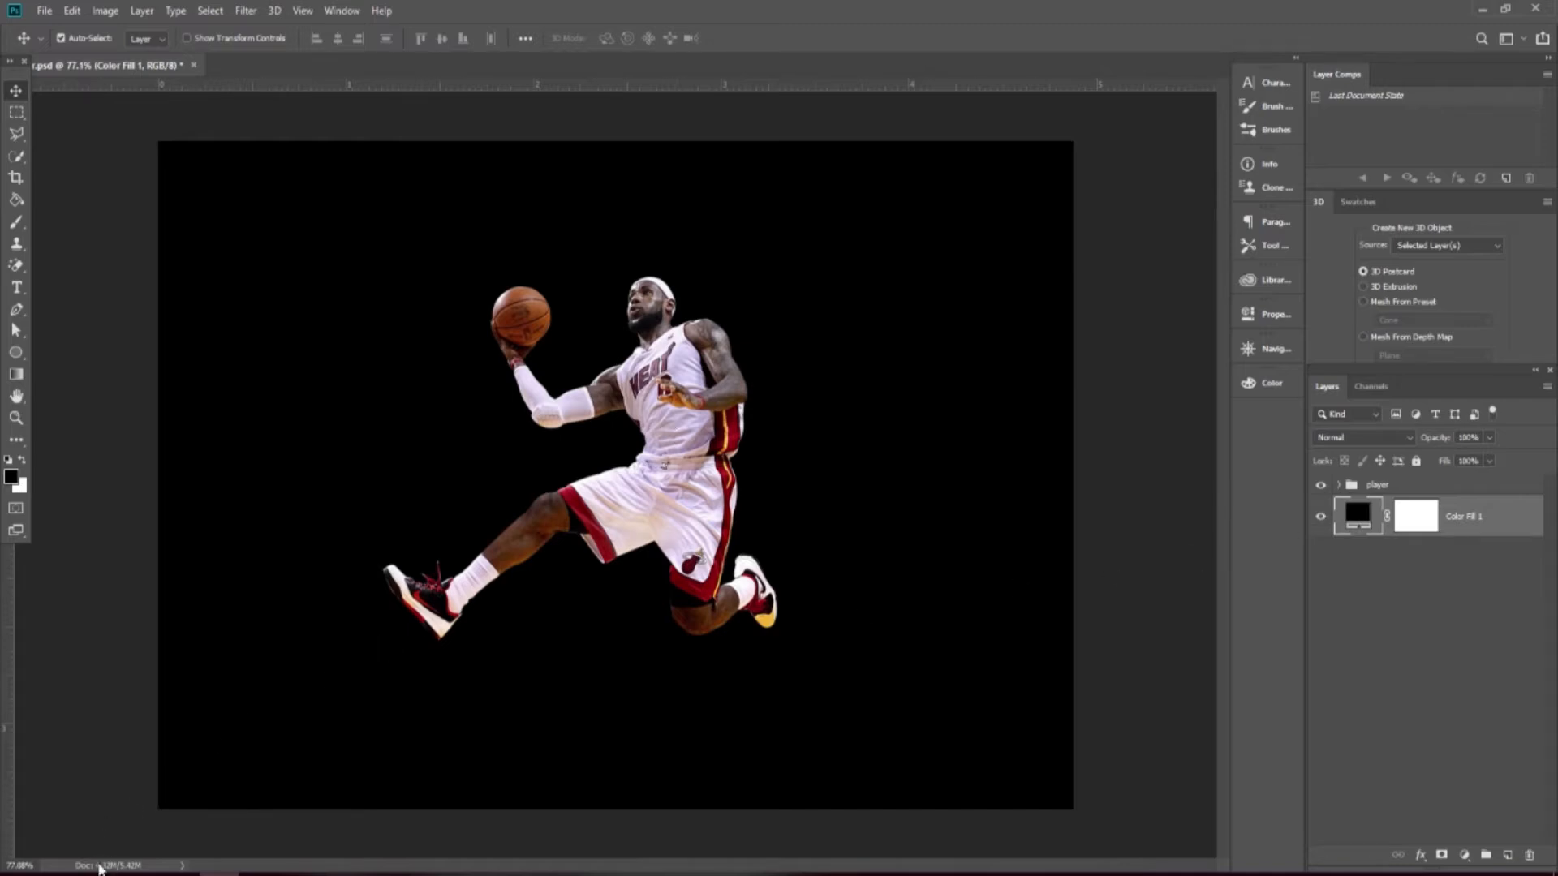
Place the light 3 image from the file folder into the document, between the player group and the black fill
mouse_move(99, 873)
click(49, 820)
drag(353, 439, 829, 385)
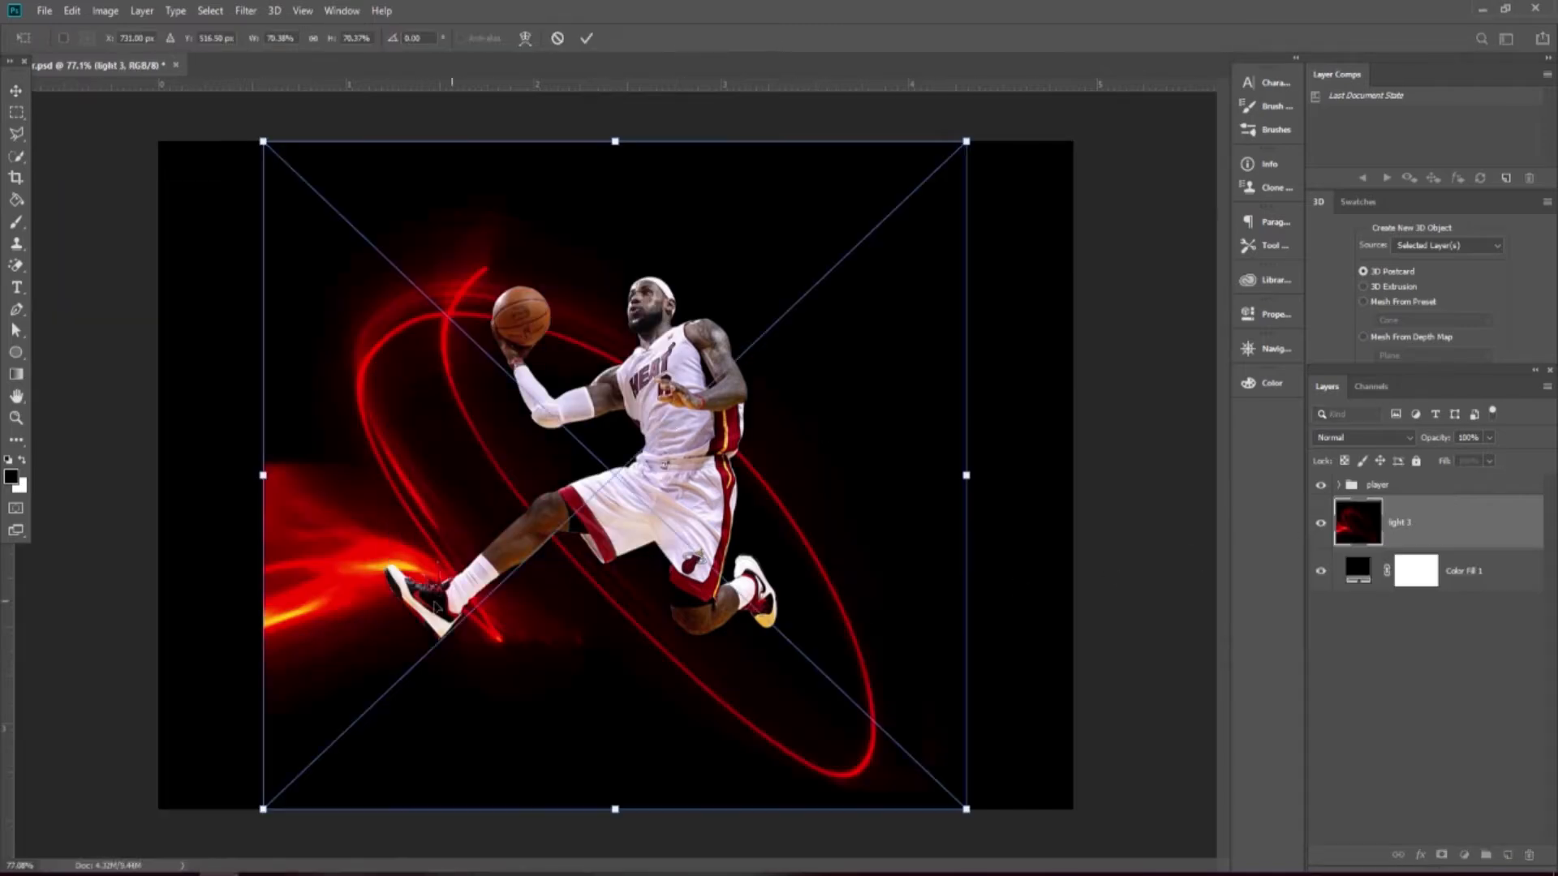
Stretch the placed light 3 image to the canvas's left edge, widen it rightward, reduce its height, and commit the transform
key(ctrl+minus)
drag(294, 476, 199, 476)
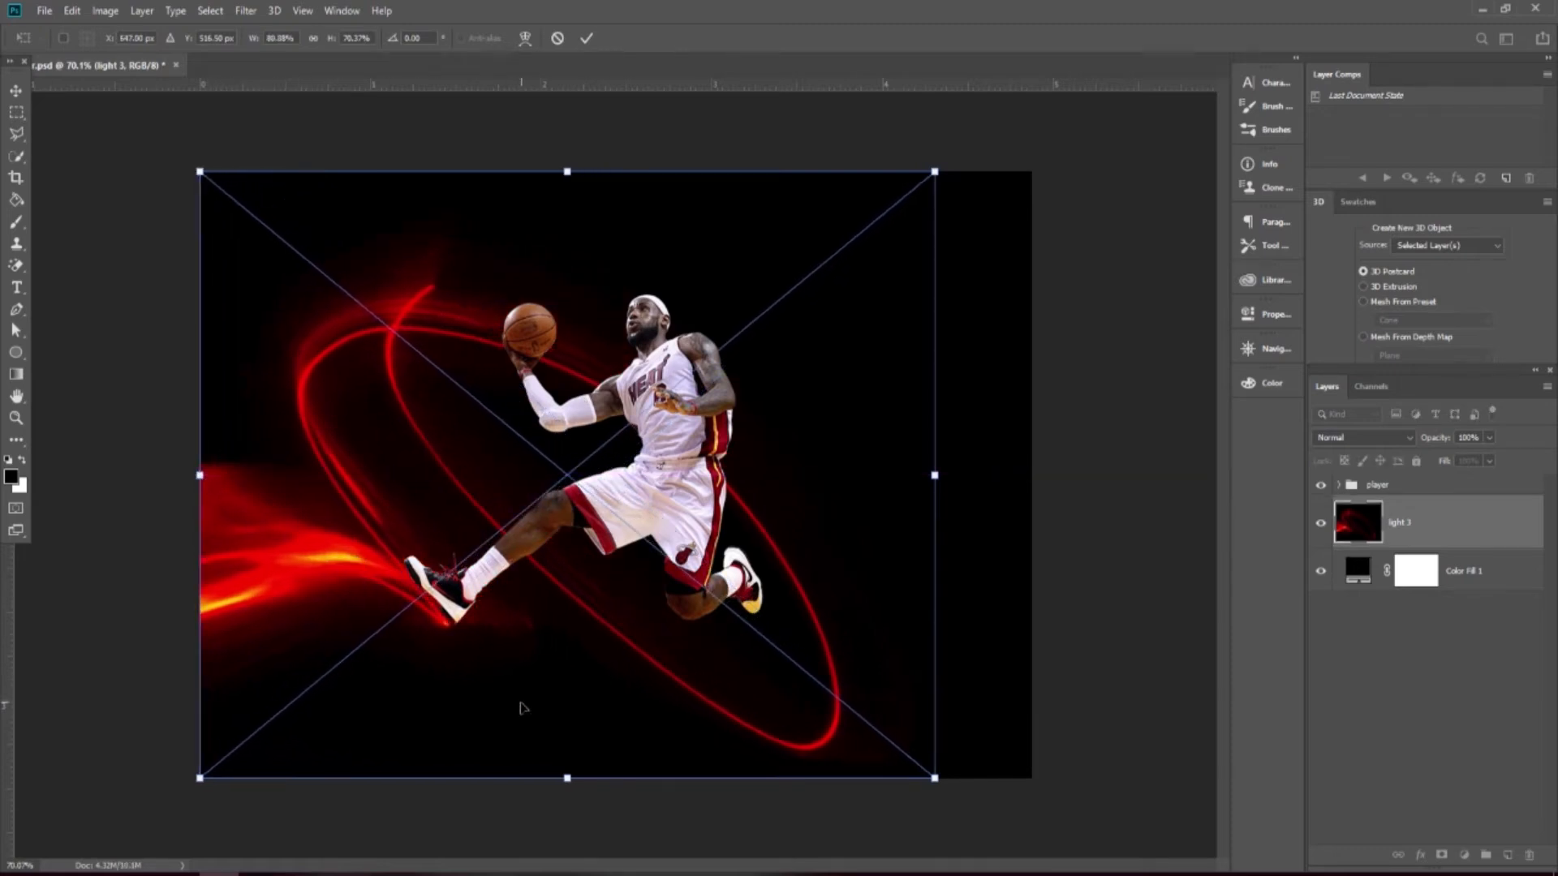
drag(571, 789, 566, 734)
drag(566, 173, 563, 191)
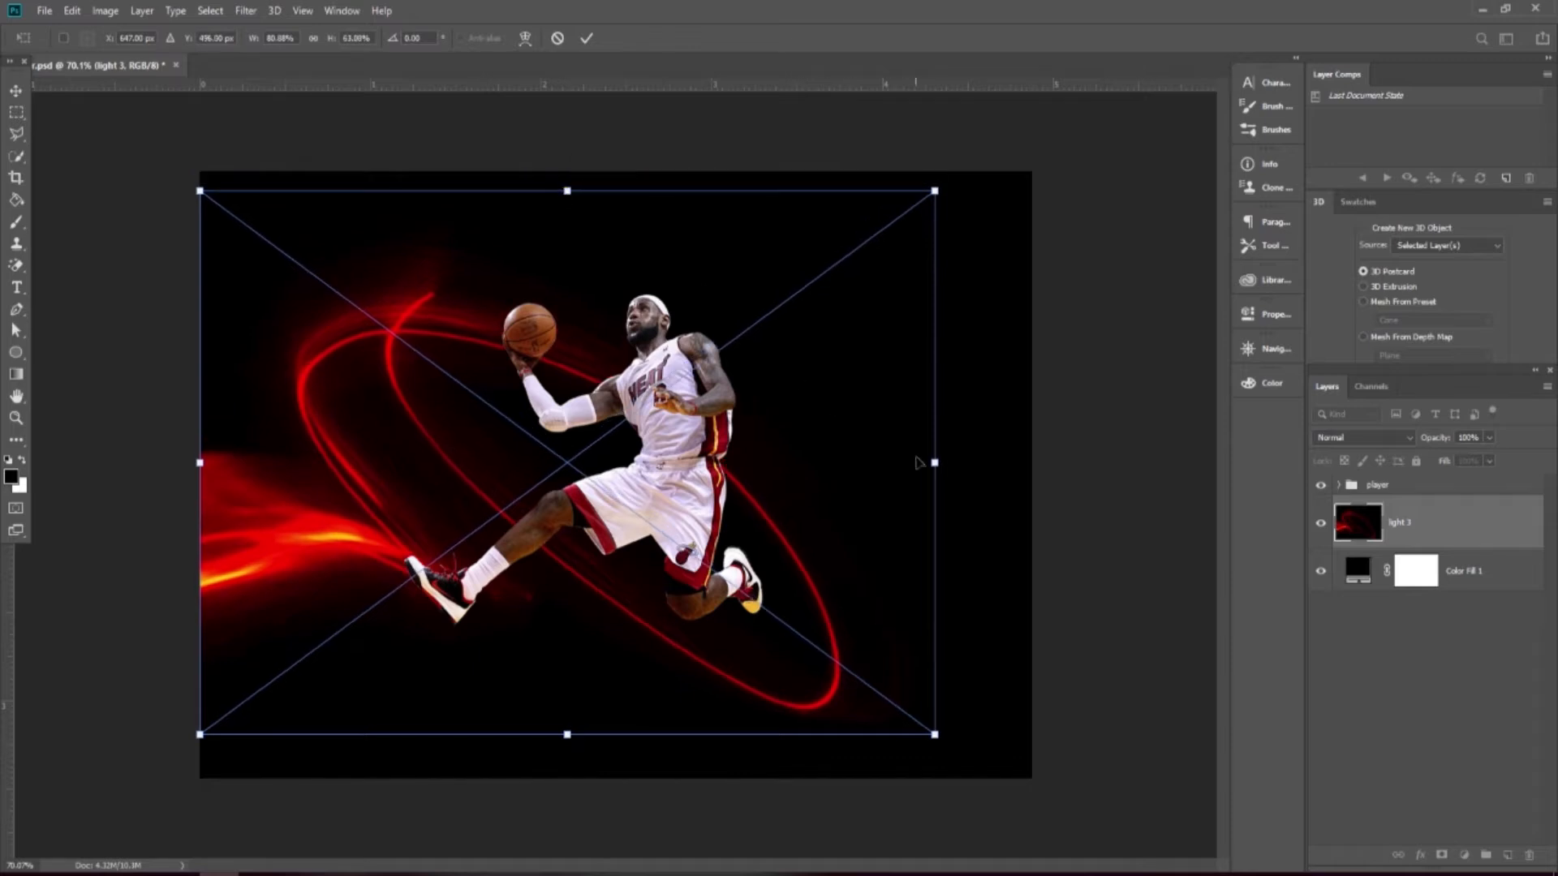
mouse_move(935, 462)
mouse_down()
mouse_move(893, 461)
mouse_move(962, 463)
mouse_up()
drag(581, 192, 581, 235)
drag(596, 736, 584, 745)
click(586, 38)
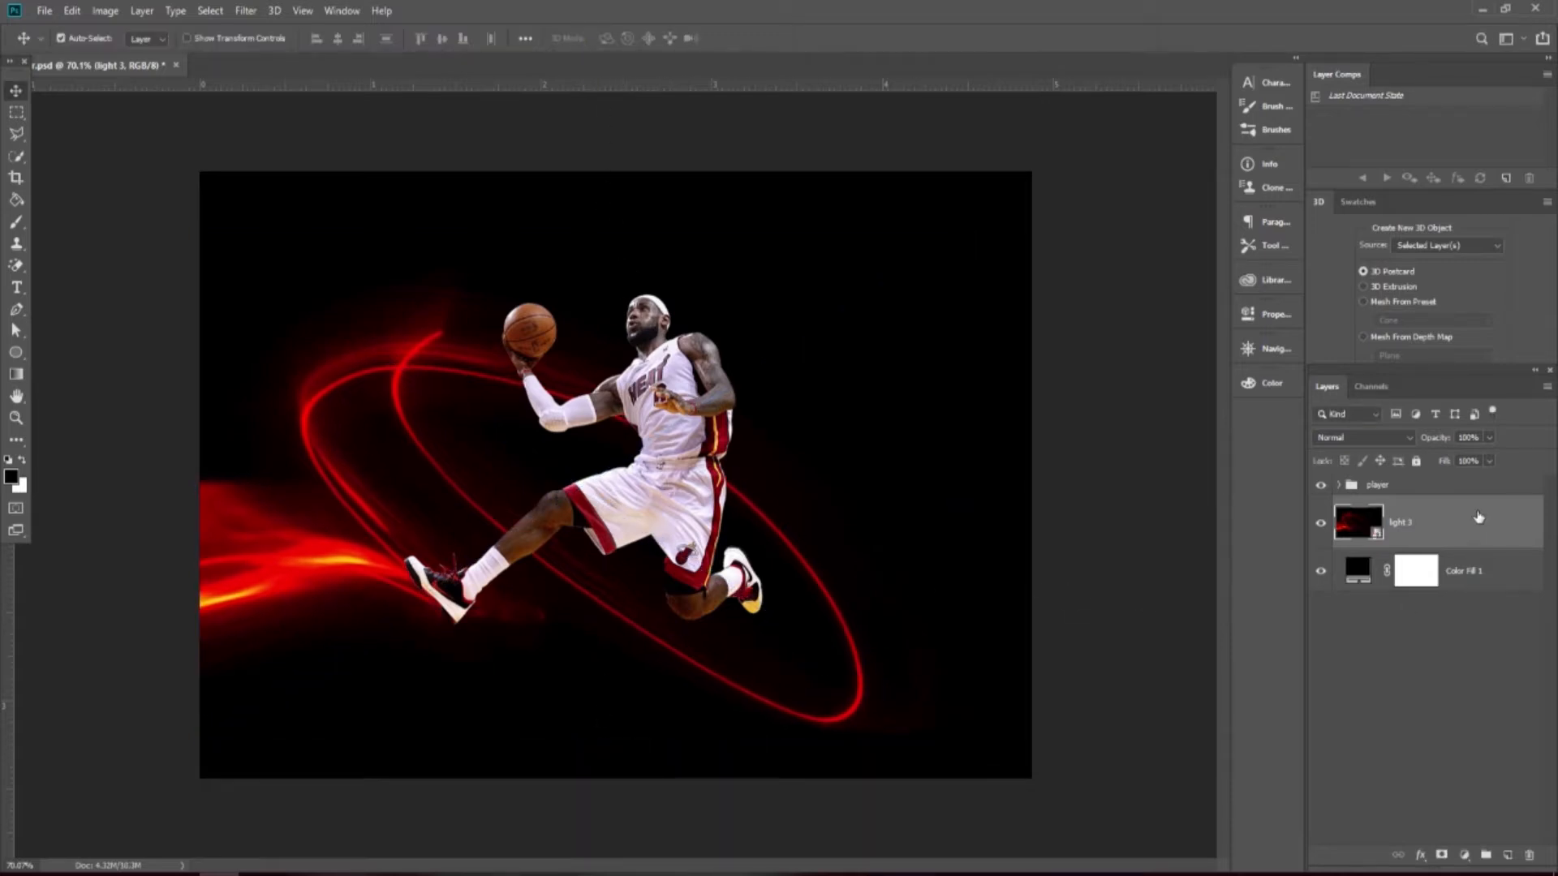
Move the light 3 layer above the player group and set its blend mode to Screen
drag(1474, 526, 1469, 488)
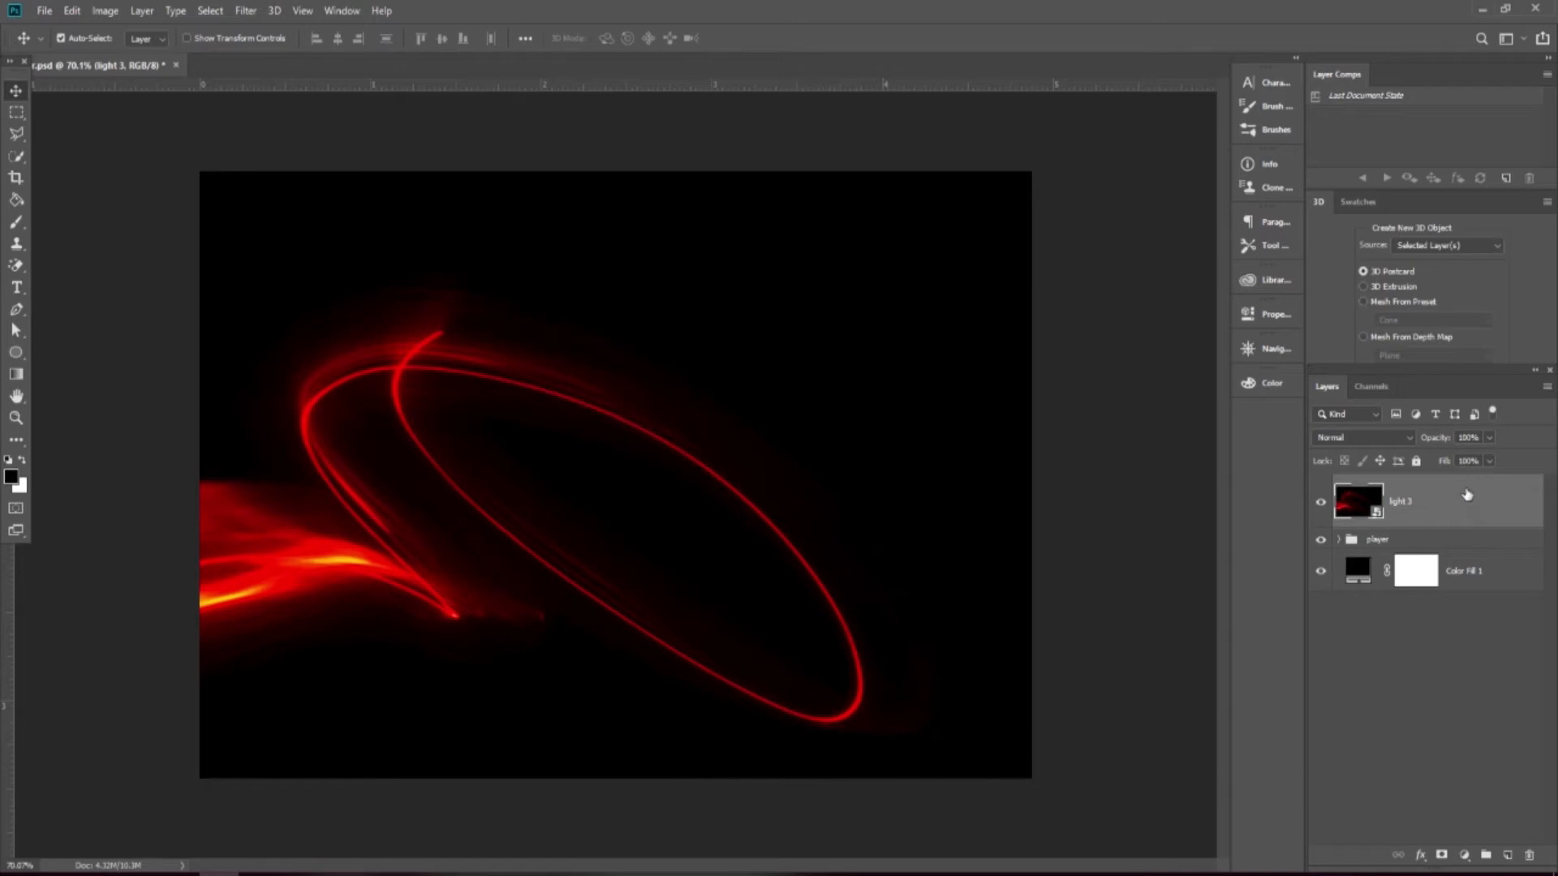
click(1404, 440)
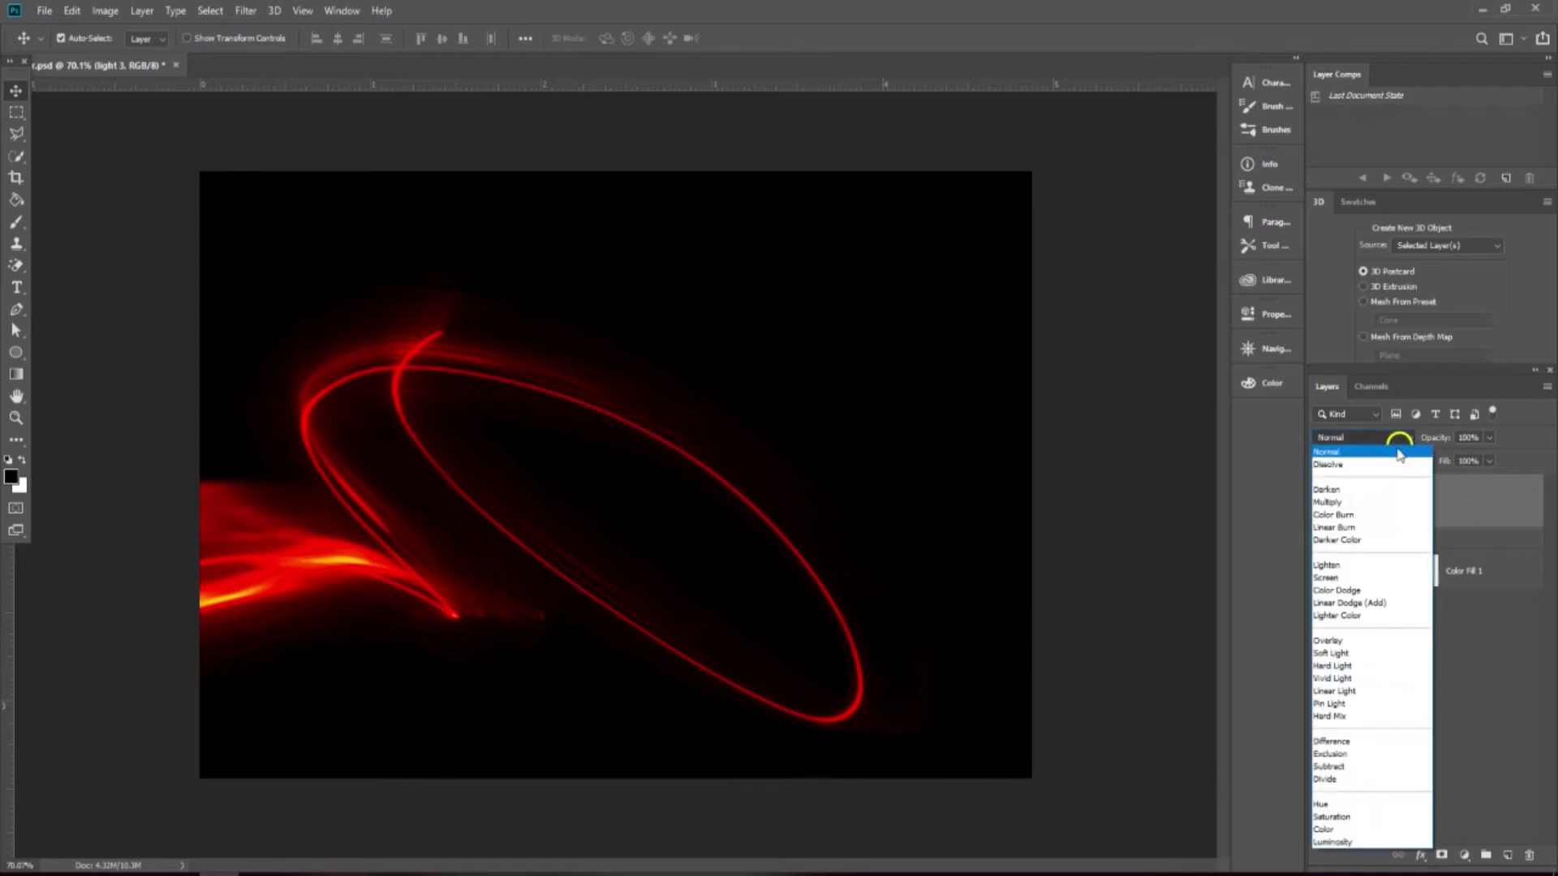
click(1339, 577)
click(1321, 504)
click(1322, 505)
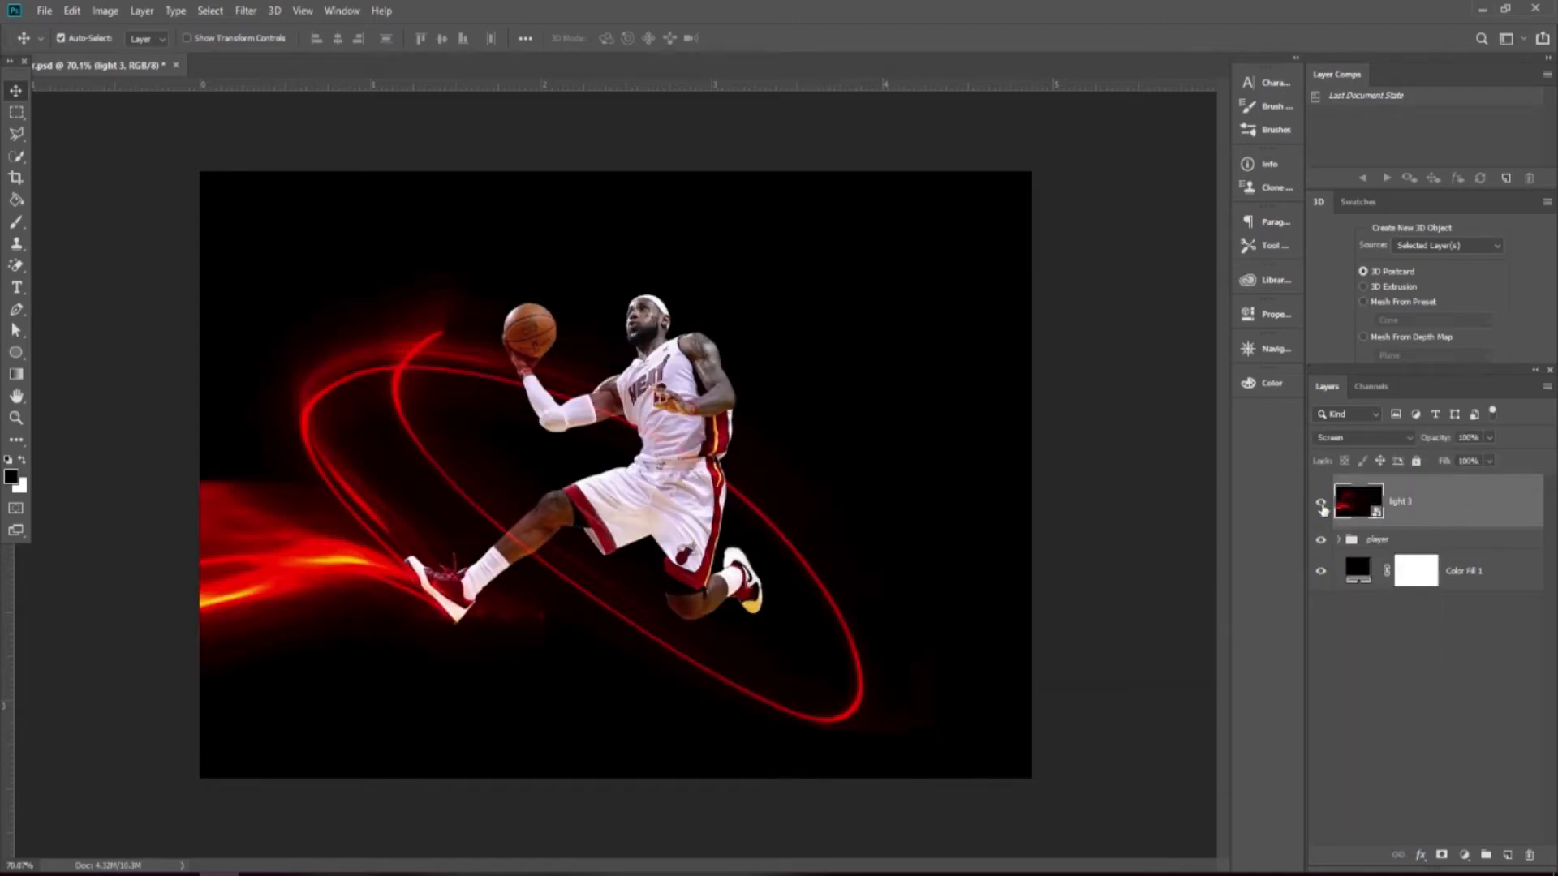
Add a layer mask to light 3 and load the player's silhouette as a selection from the mask inside the player group
click(1441, 854)
scroll(467, 645, up, 3)
scroll(471, 641, up, 3)
scroll(601, 394, down, 5)
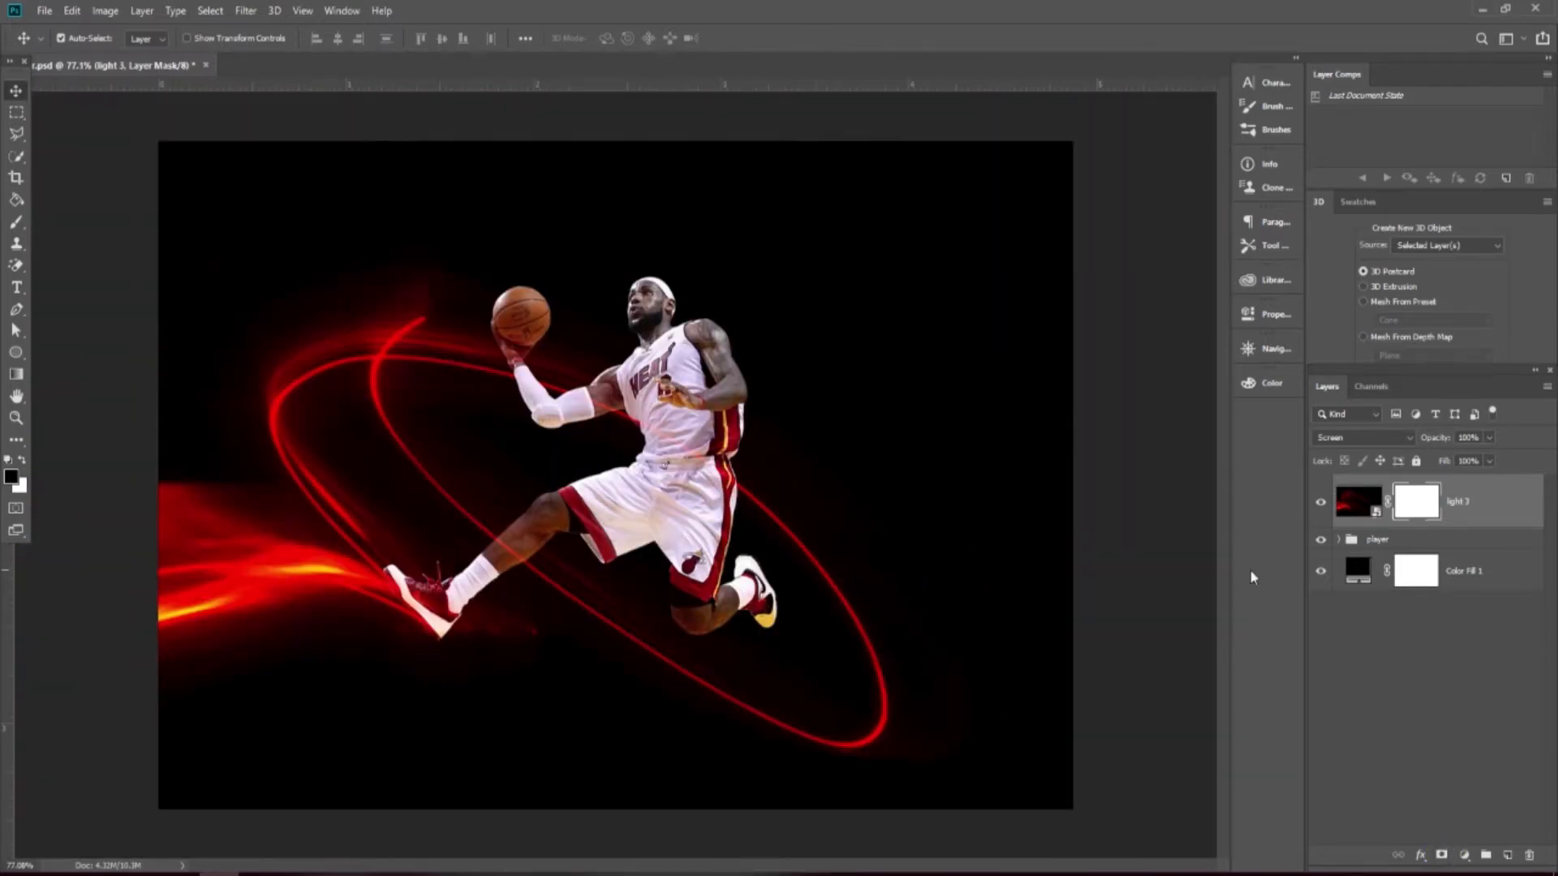
click(1340, 544)
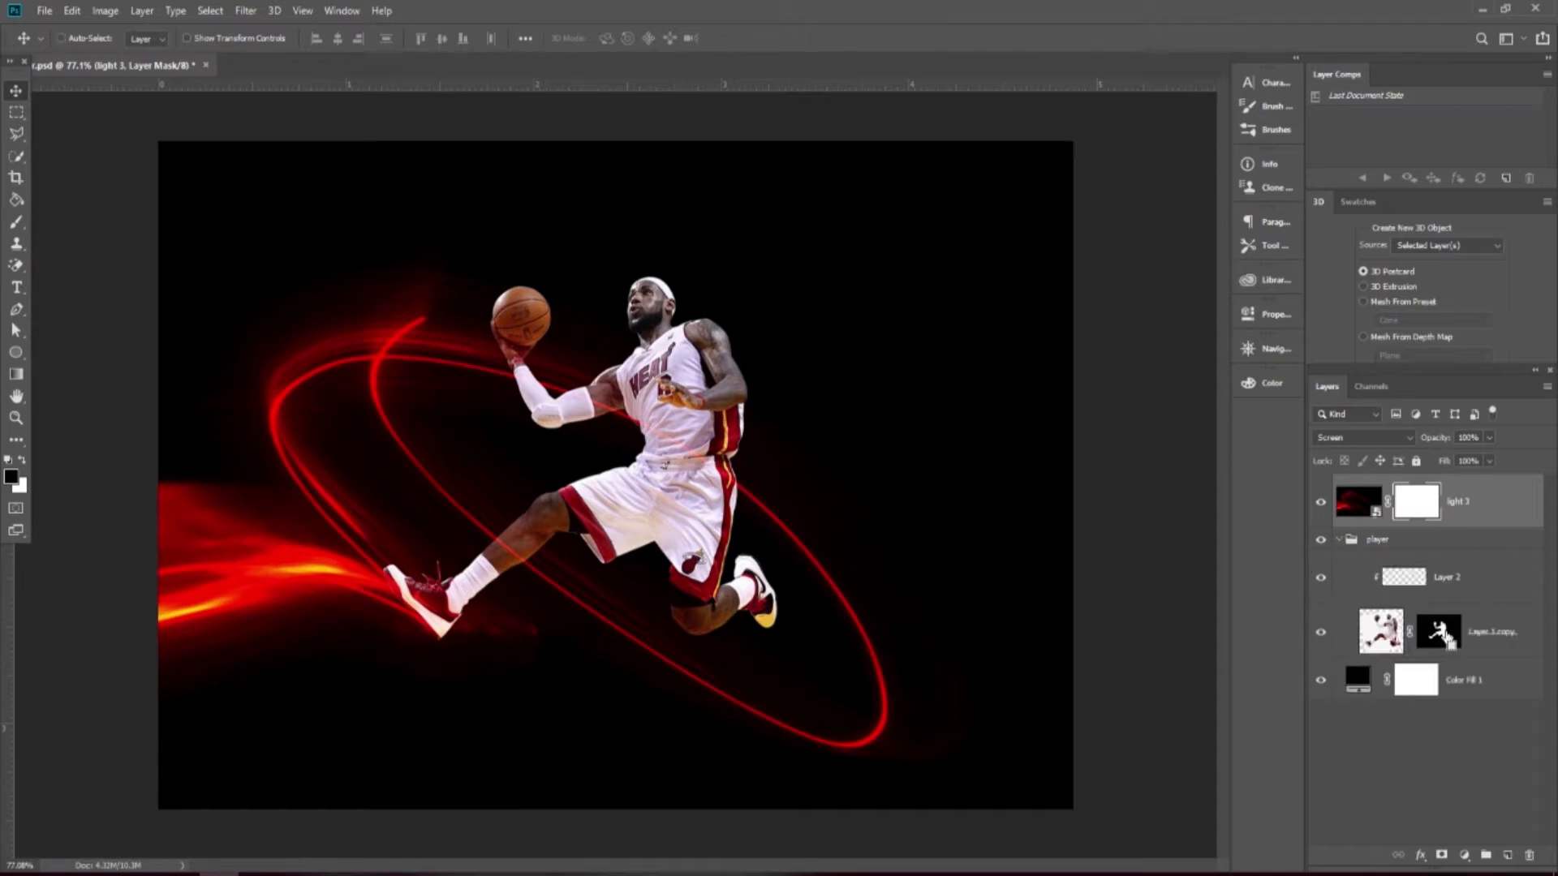
ctrl+click(1446, 641)
scroll(537, 488, up, 3)
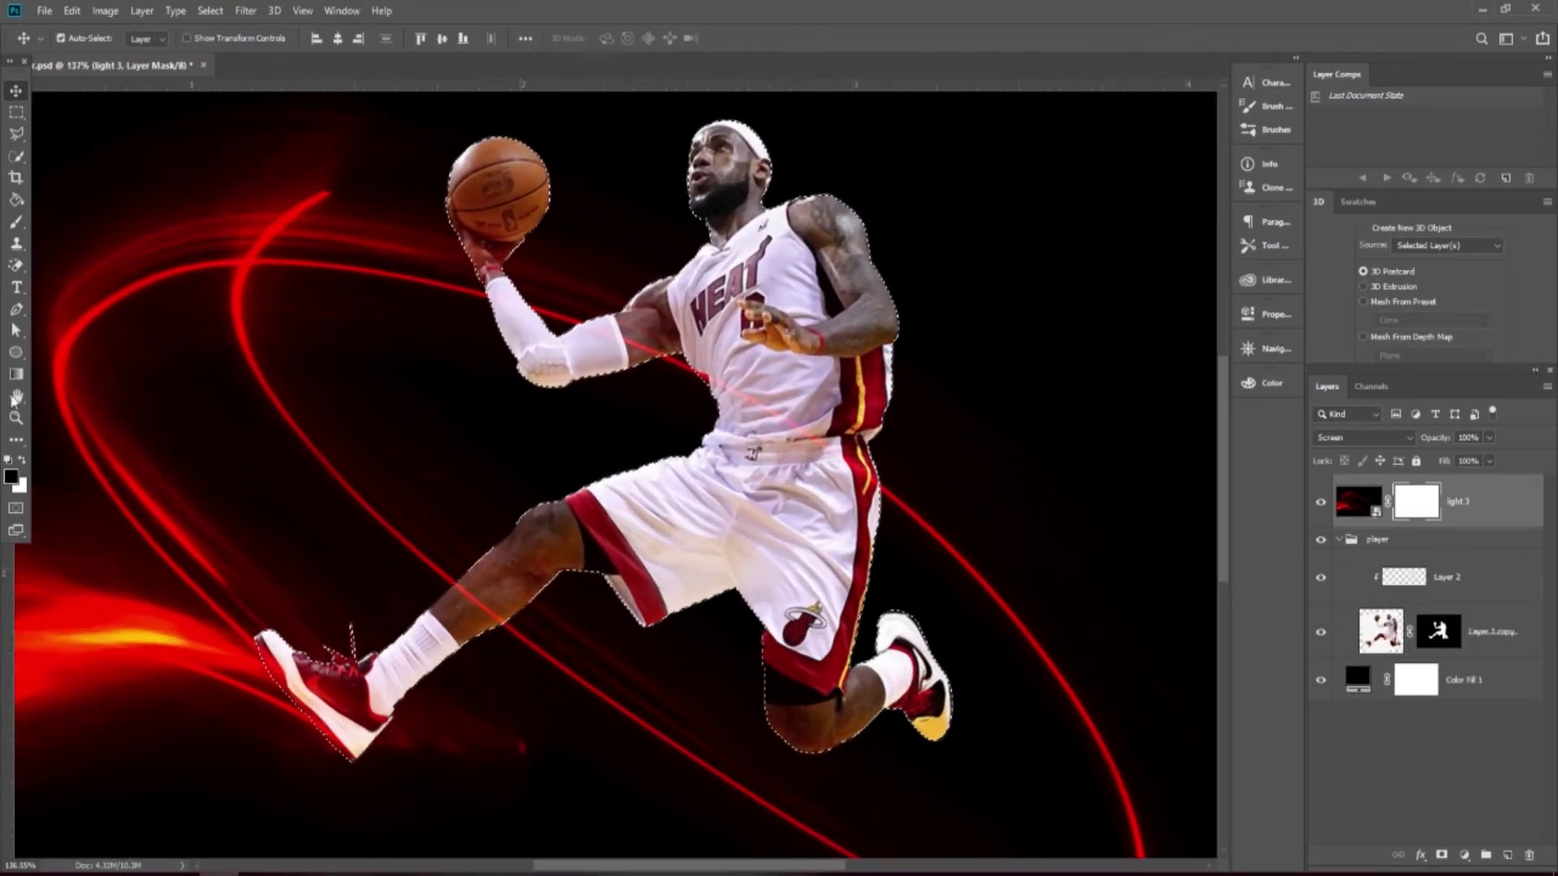
Paint black on the light 3 mask over the player's front leg and rear knee to hide the streaks, and deselect
click(17, 222)
scroll(391, 688, up, 2)
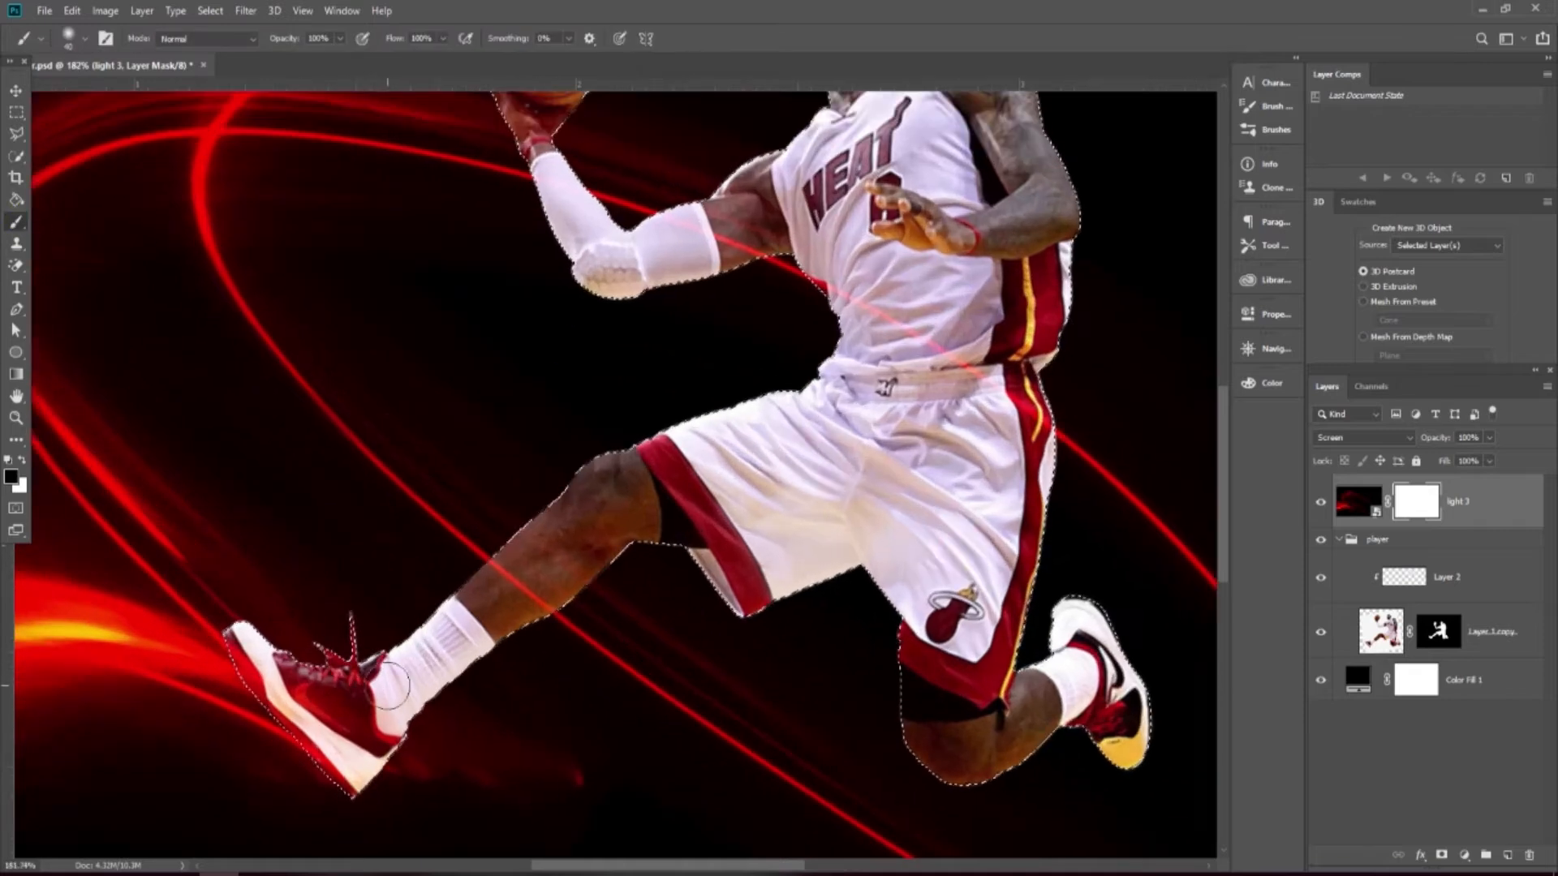
mouse_move(391, 688)
mouse_down()
mouse_move(278, 677)
mouse_move(249, 642)
mouse_move(303, 759)
mouse_move(408, 670)
mouse_move(327, 682)
mouse_move(254, 643)
mouse_move(365, 769)
mouse_move(351, 741)
mouse_move(348, 756)
mouse_move(632, 500)
mouse_up()
scroll(632, 500, down, 1)
scroll(800, 644, down, 3)
scroll(887, 695, up, 4)
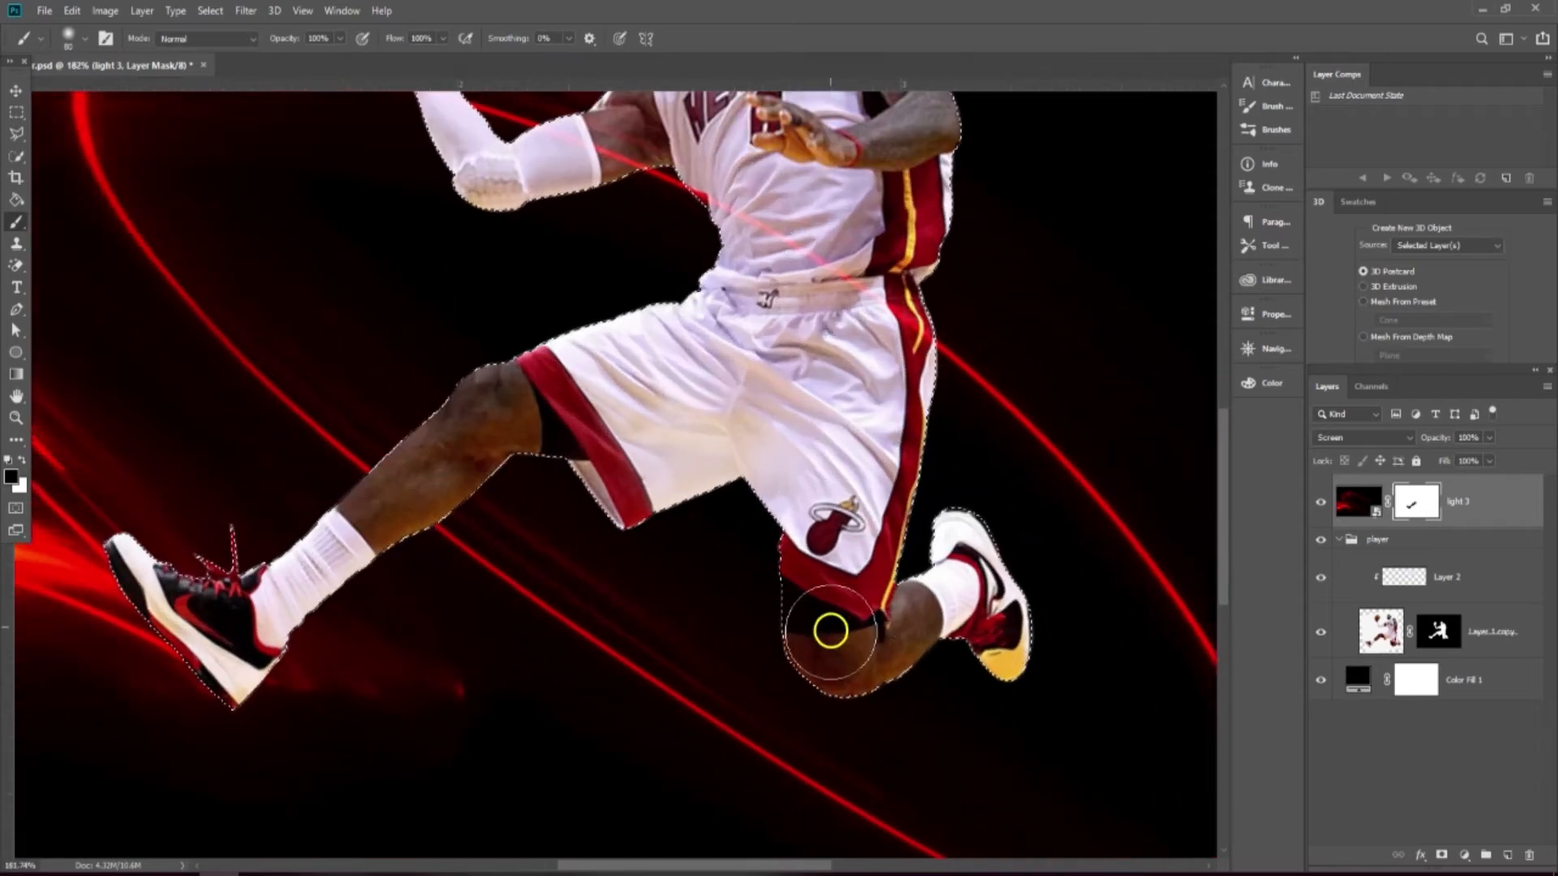
drag(804, 619, 807, 584)
scroll(806, 598, down, 3)
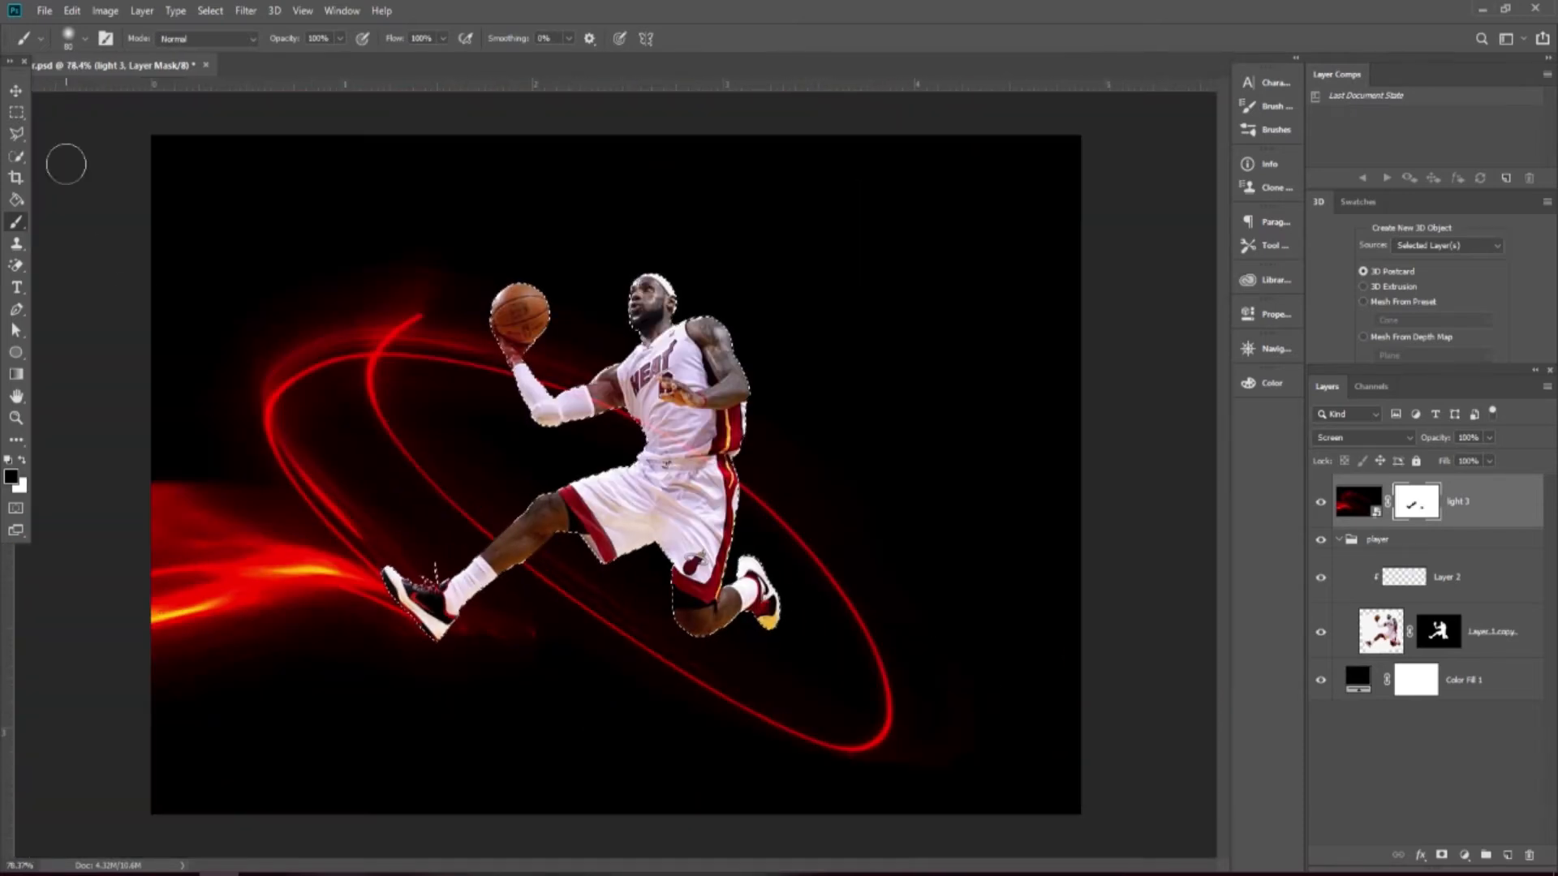
click(16, 89)
key(ctrl+d)
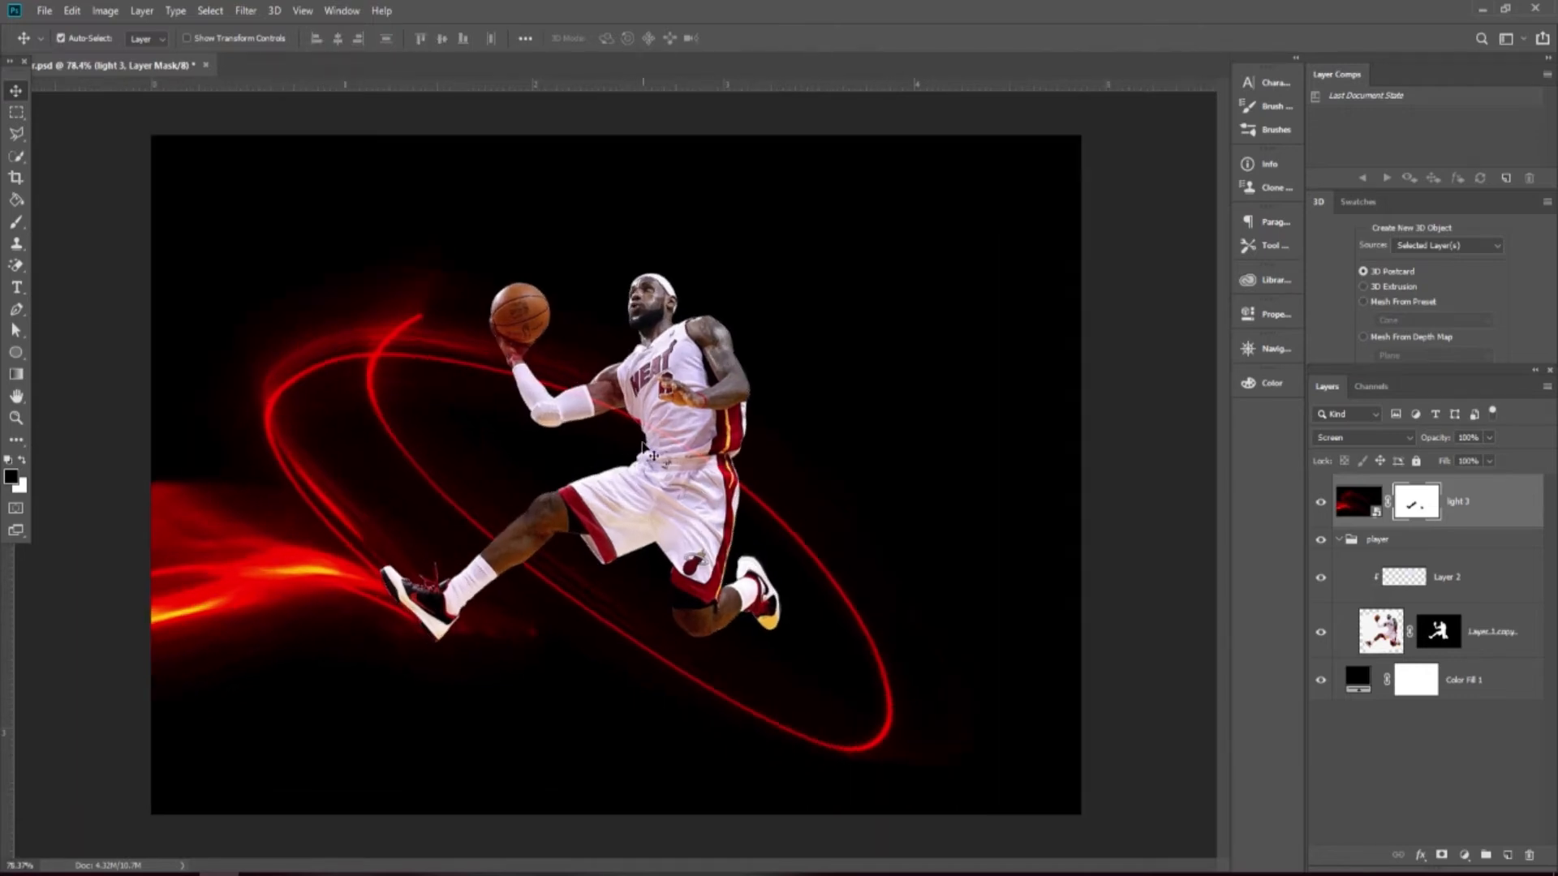
Collapse the player group, add a Gradient Map adjustment above it, and clip the adjustment to the group
click(1339, 540)
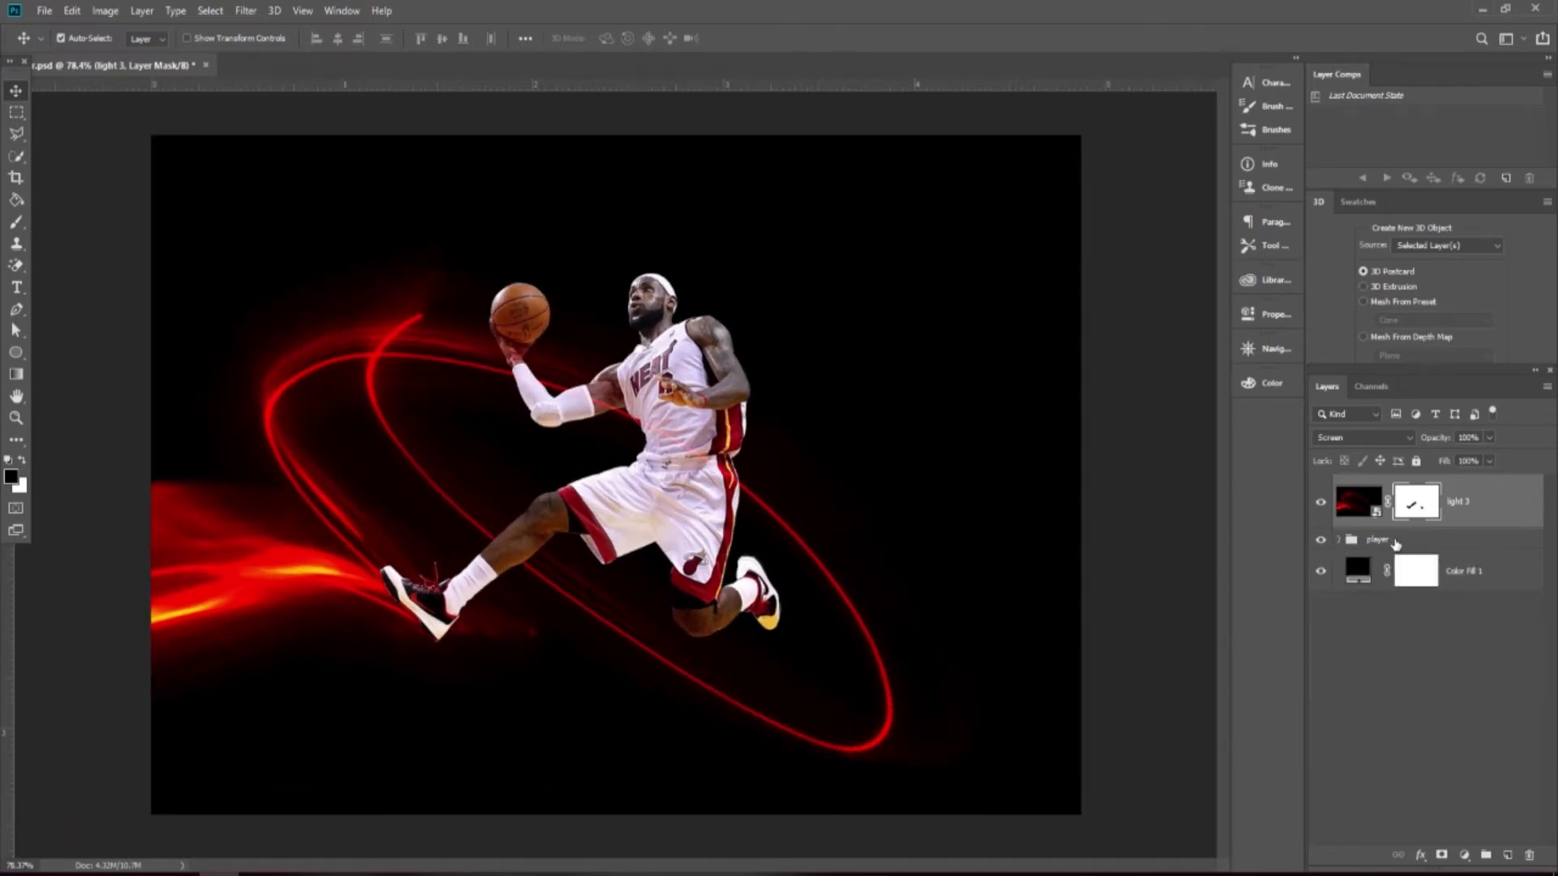
click(1394, 541)
click(1464, 855)
click(1473, 836)
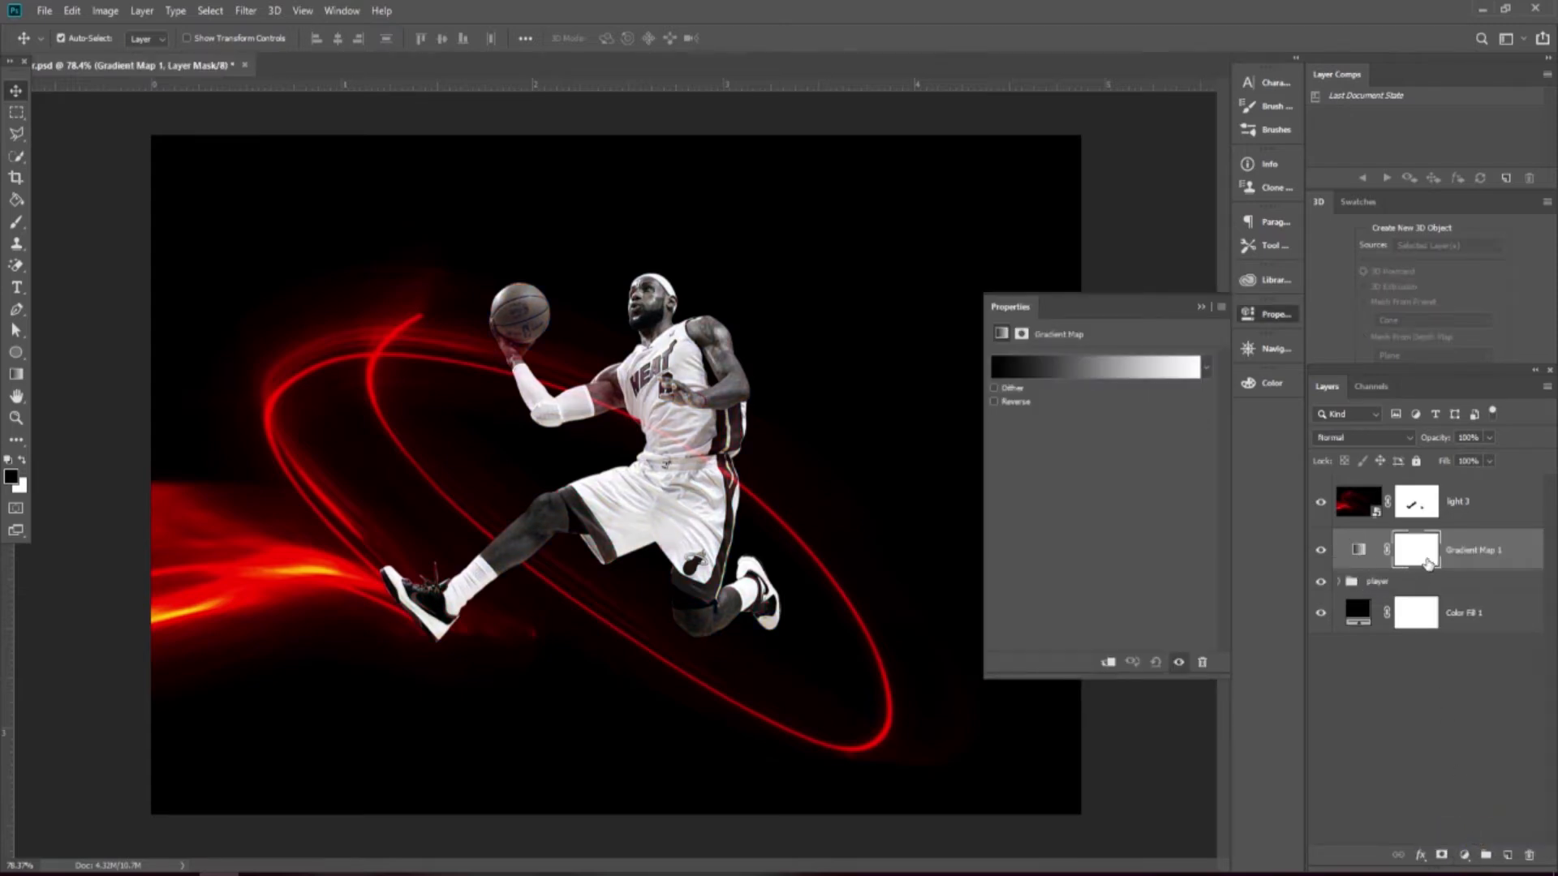
alt+click(1432, 564)
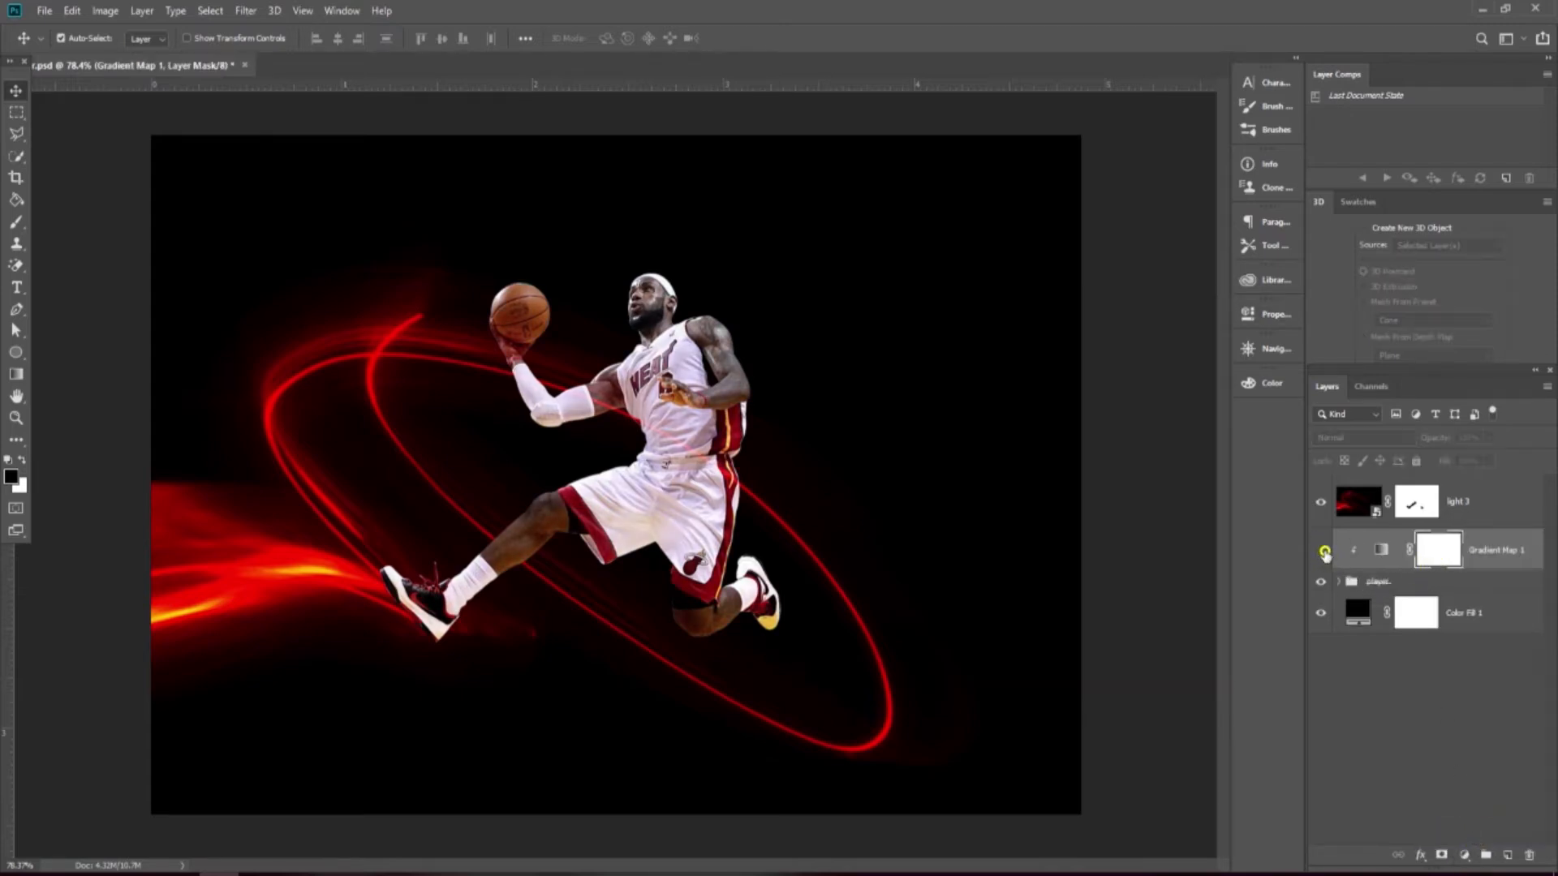
scroll(866, 593, up, 1)
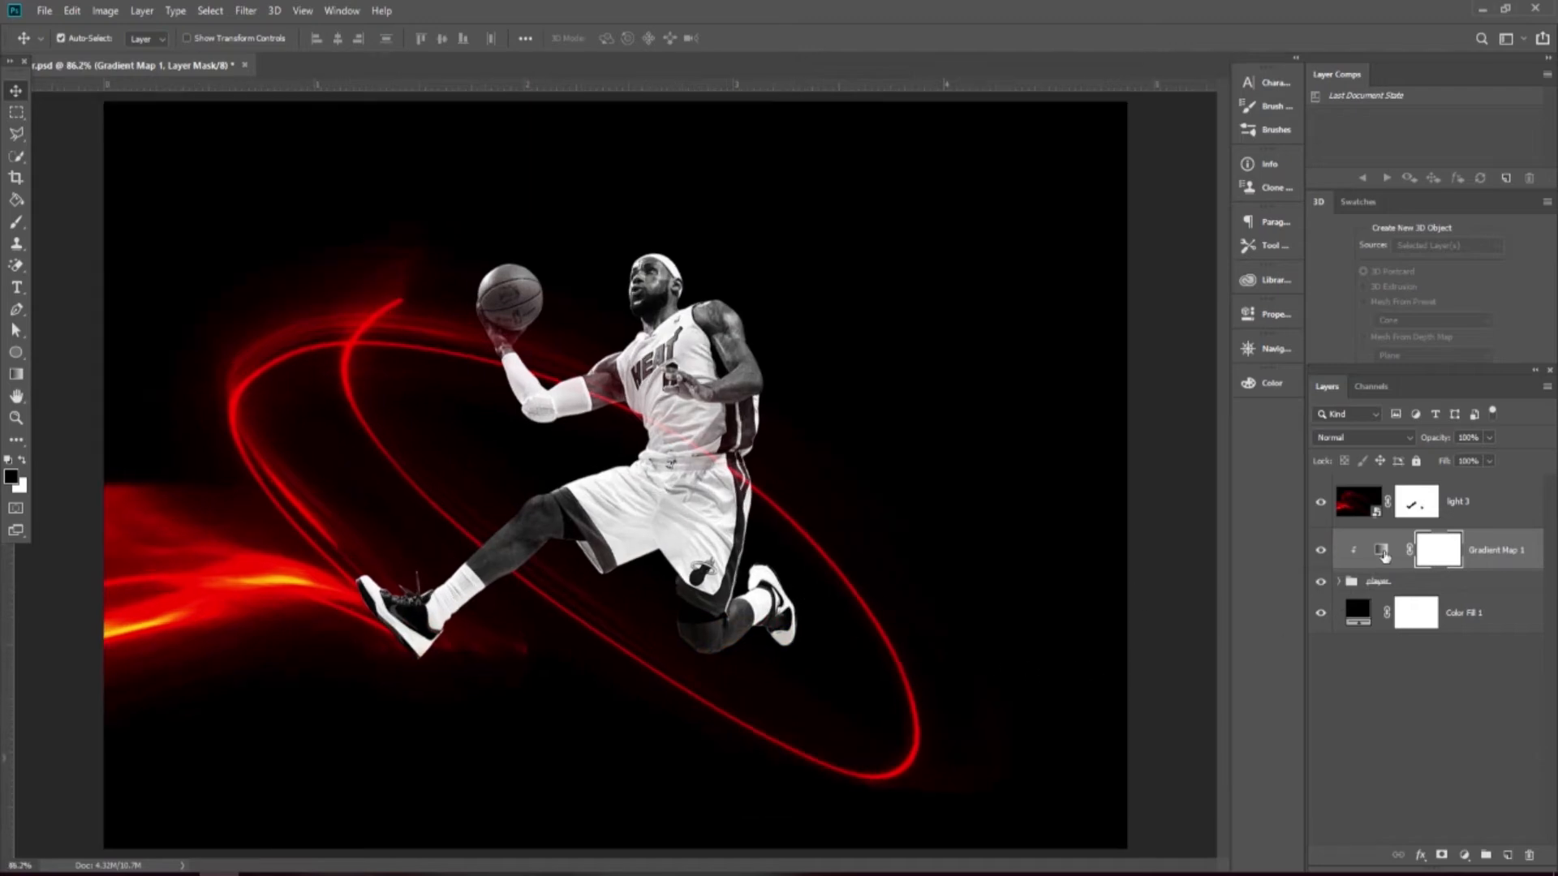
Set the gradient map's highlight end stop to orange fc9501, sampled from the bright light streak near the shoe
double_click(1383, 552)
click(1089, 362)
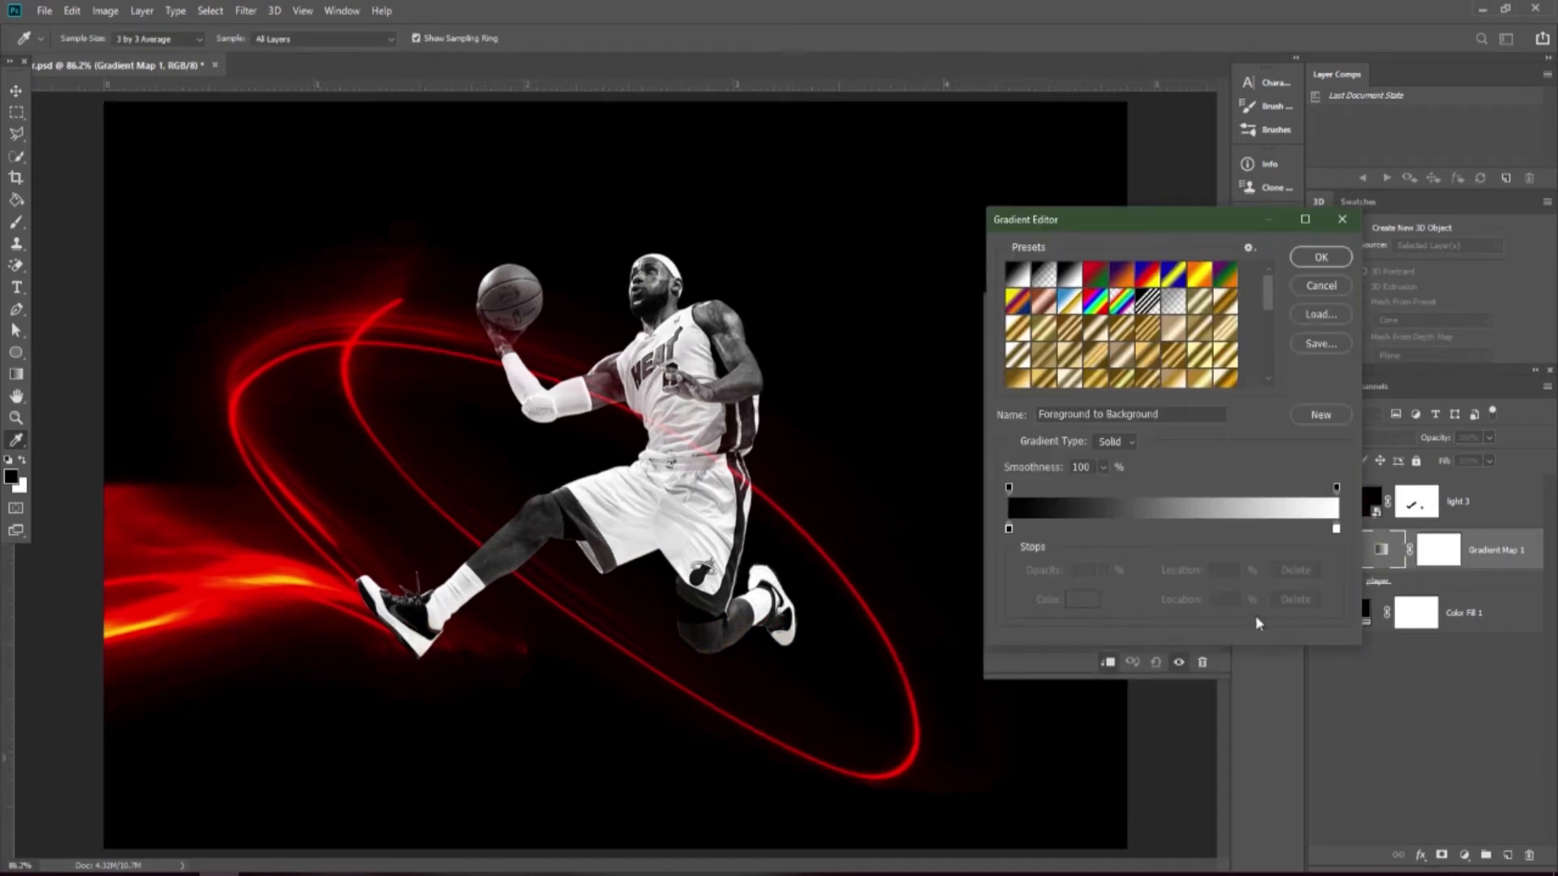
click(1336, 528)
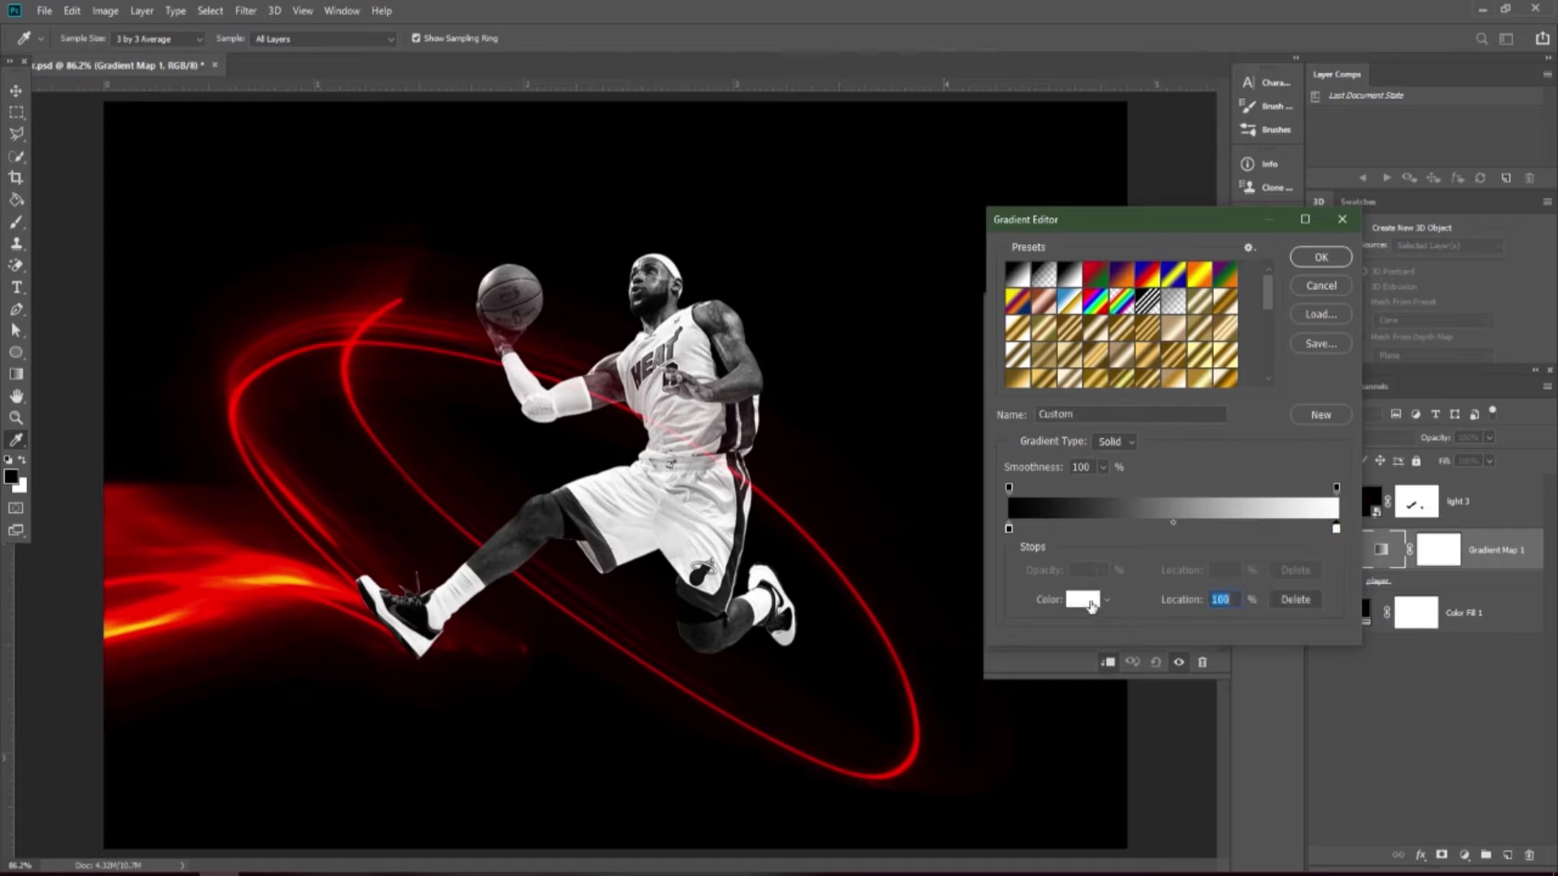
click(1087, 600)
key(ctrl+plus)
key(ctrl+plus)
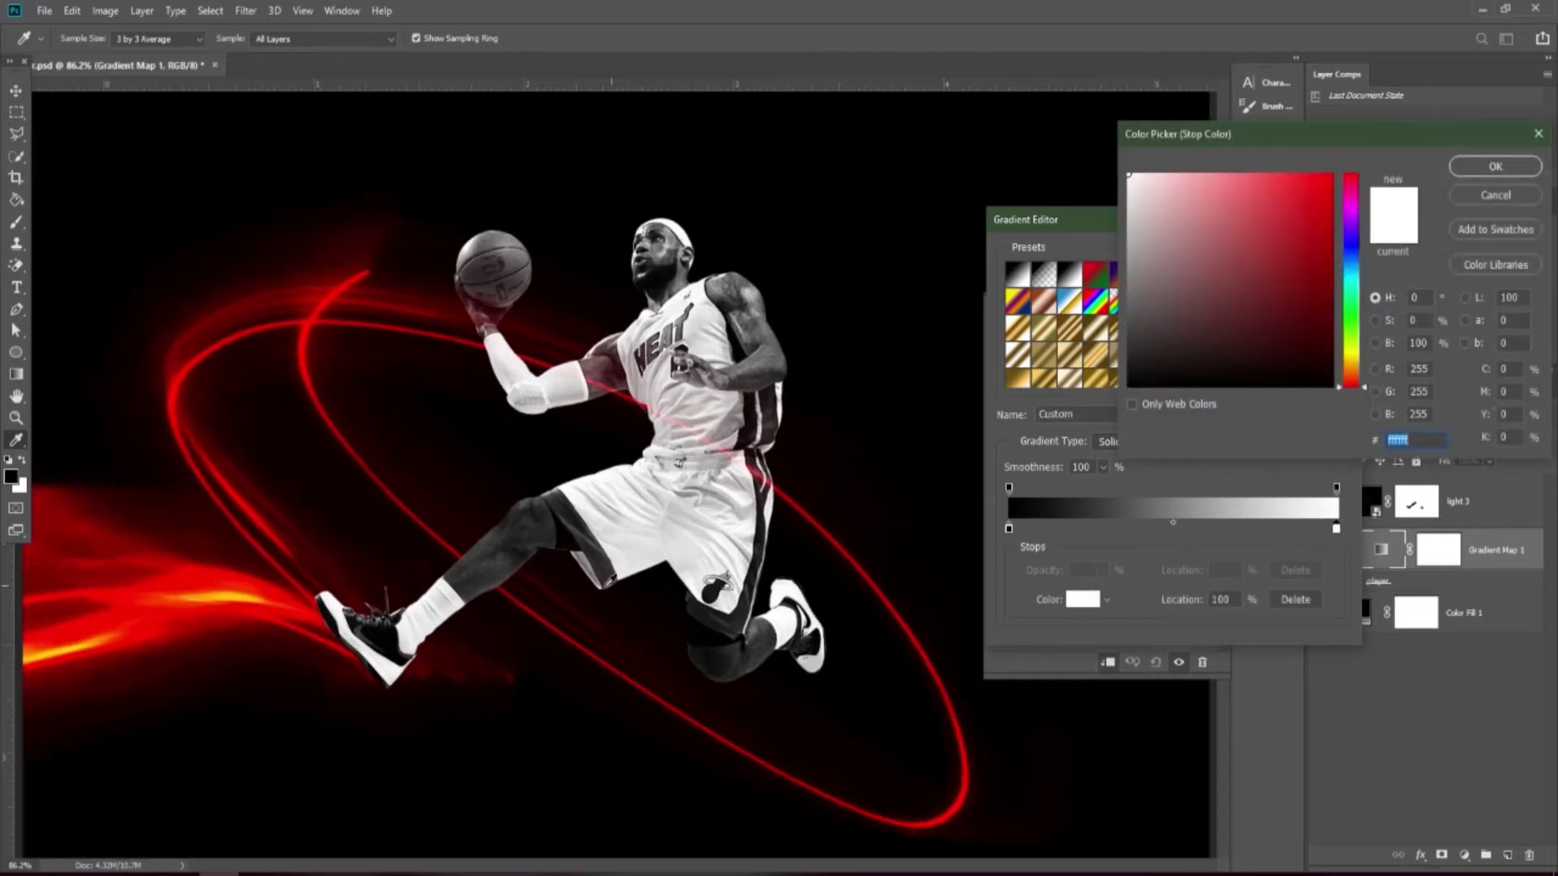
drag(294, 690, 935, 479)
drag(488, 496, 484, 494)
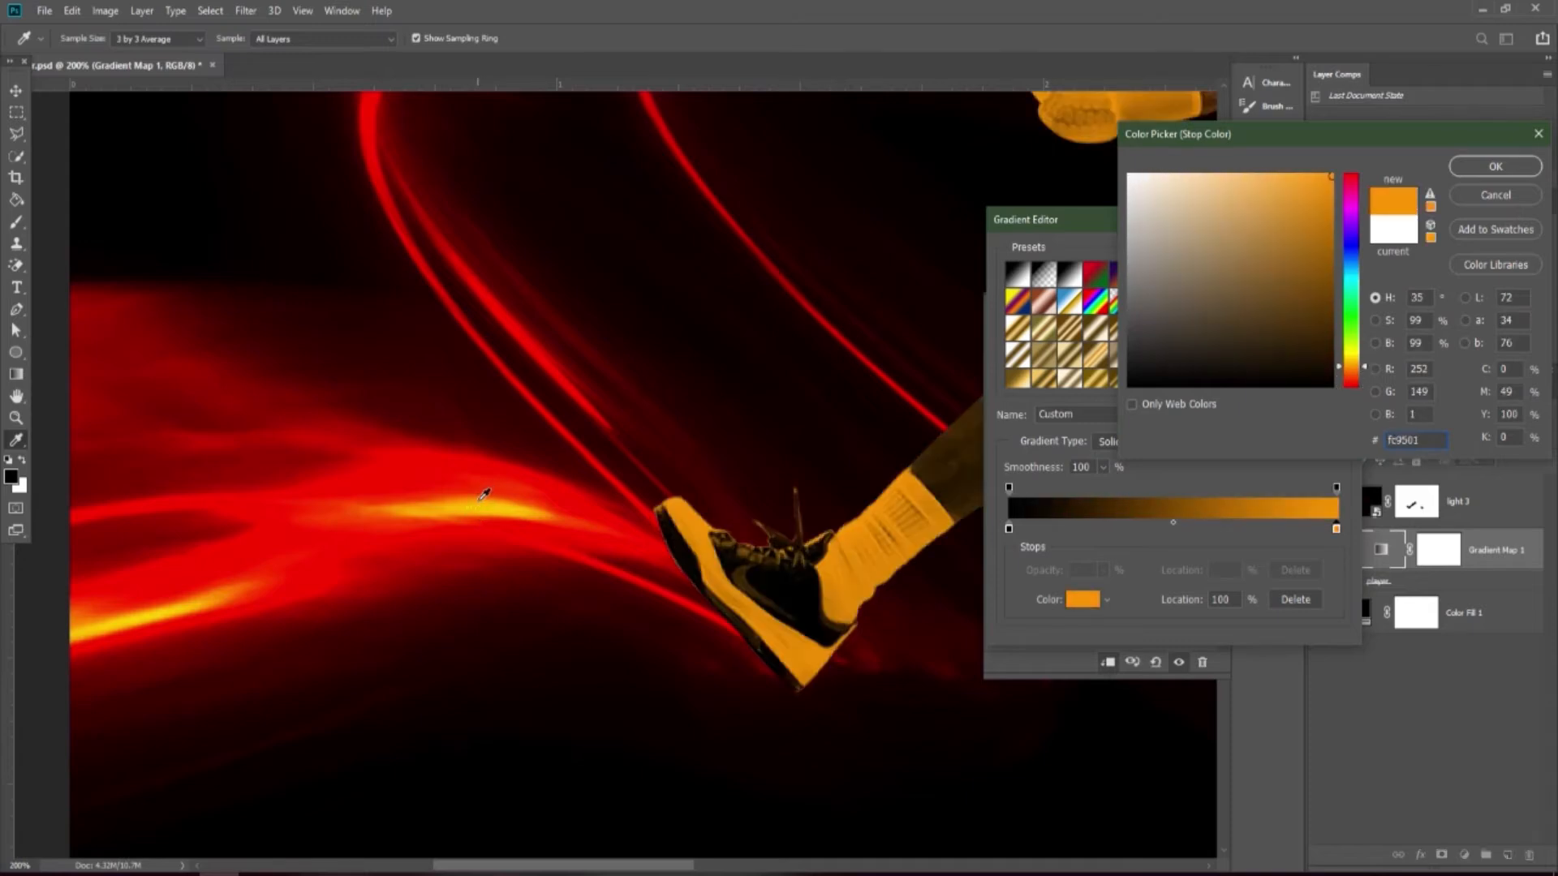
click(485, 494)
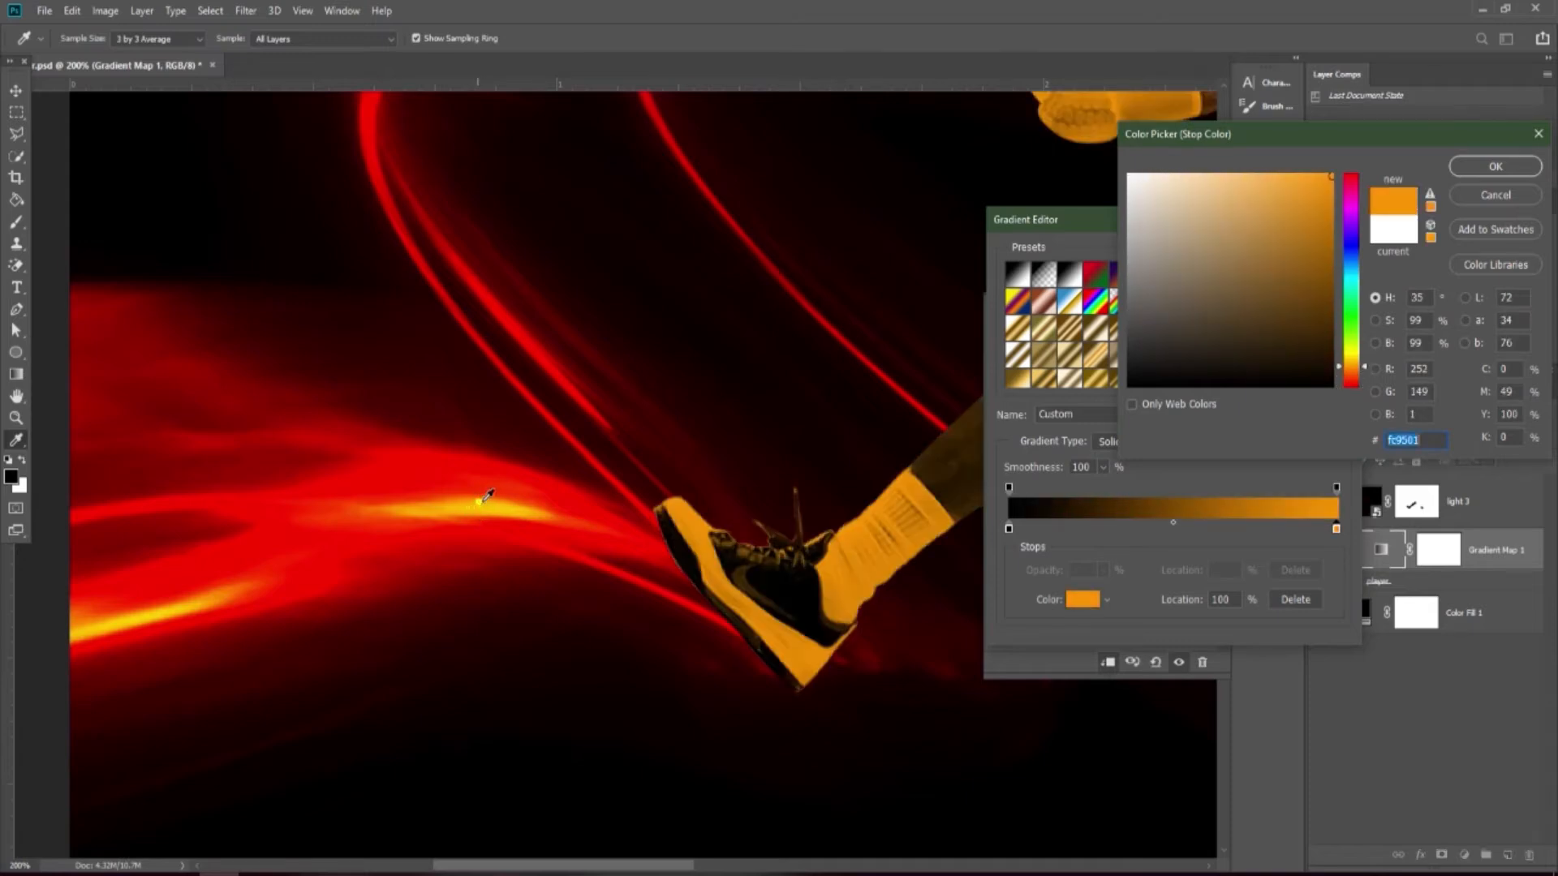
click(1495, 167)
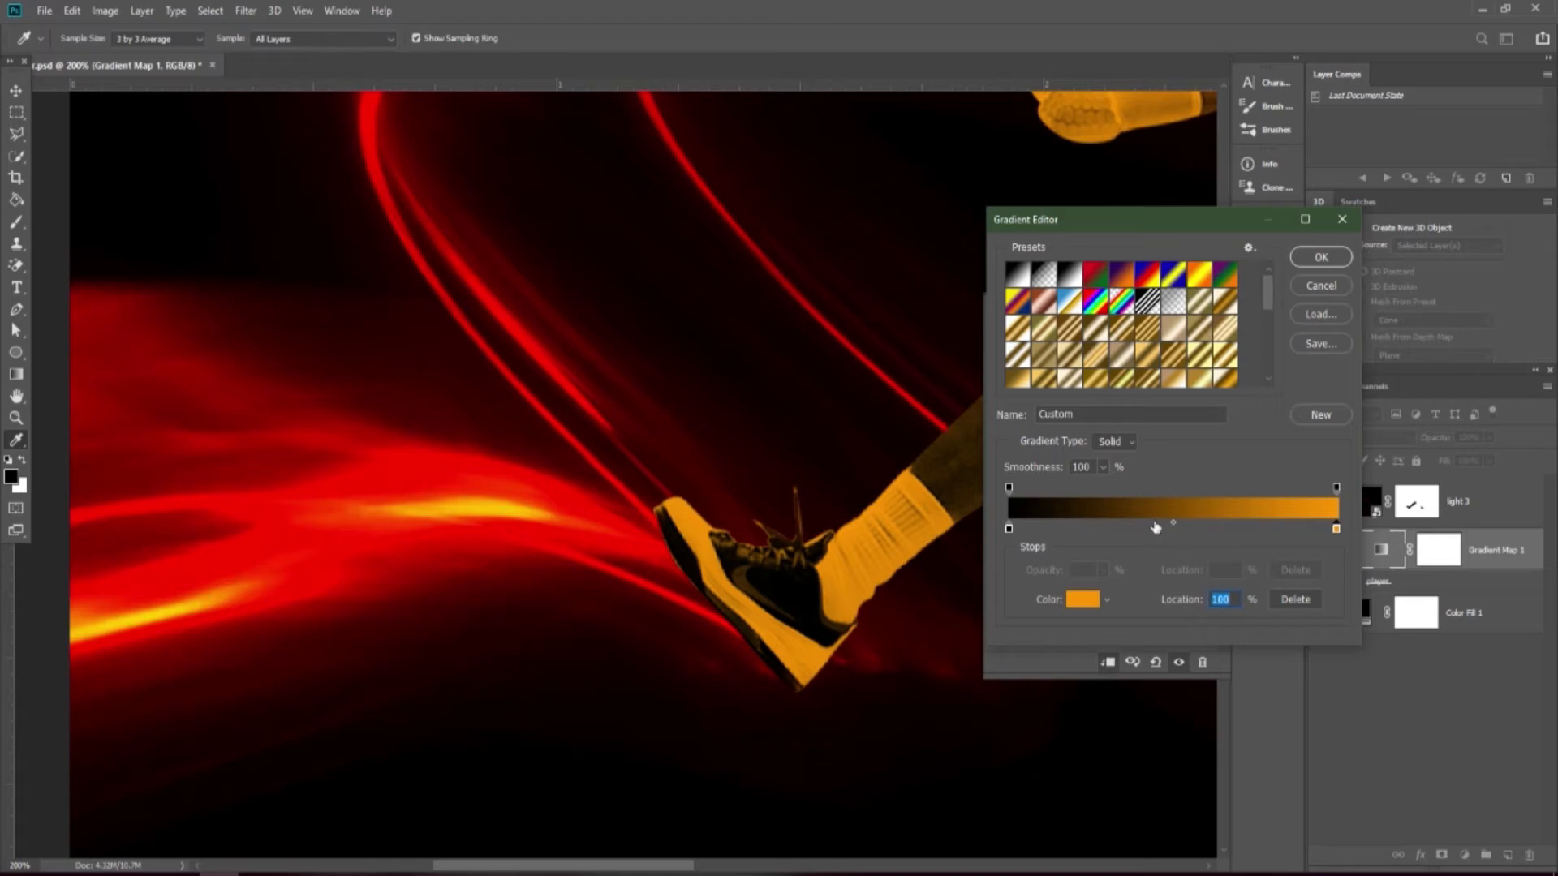
Add a middle gradient stop in dark red 790001, sampled from the red glow, and set its location to 47%
click(1154, 528)
click(1086, 600)
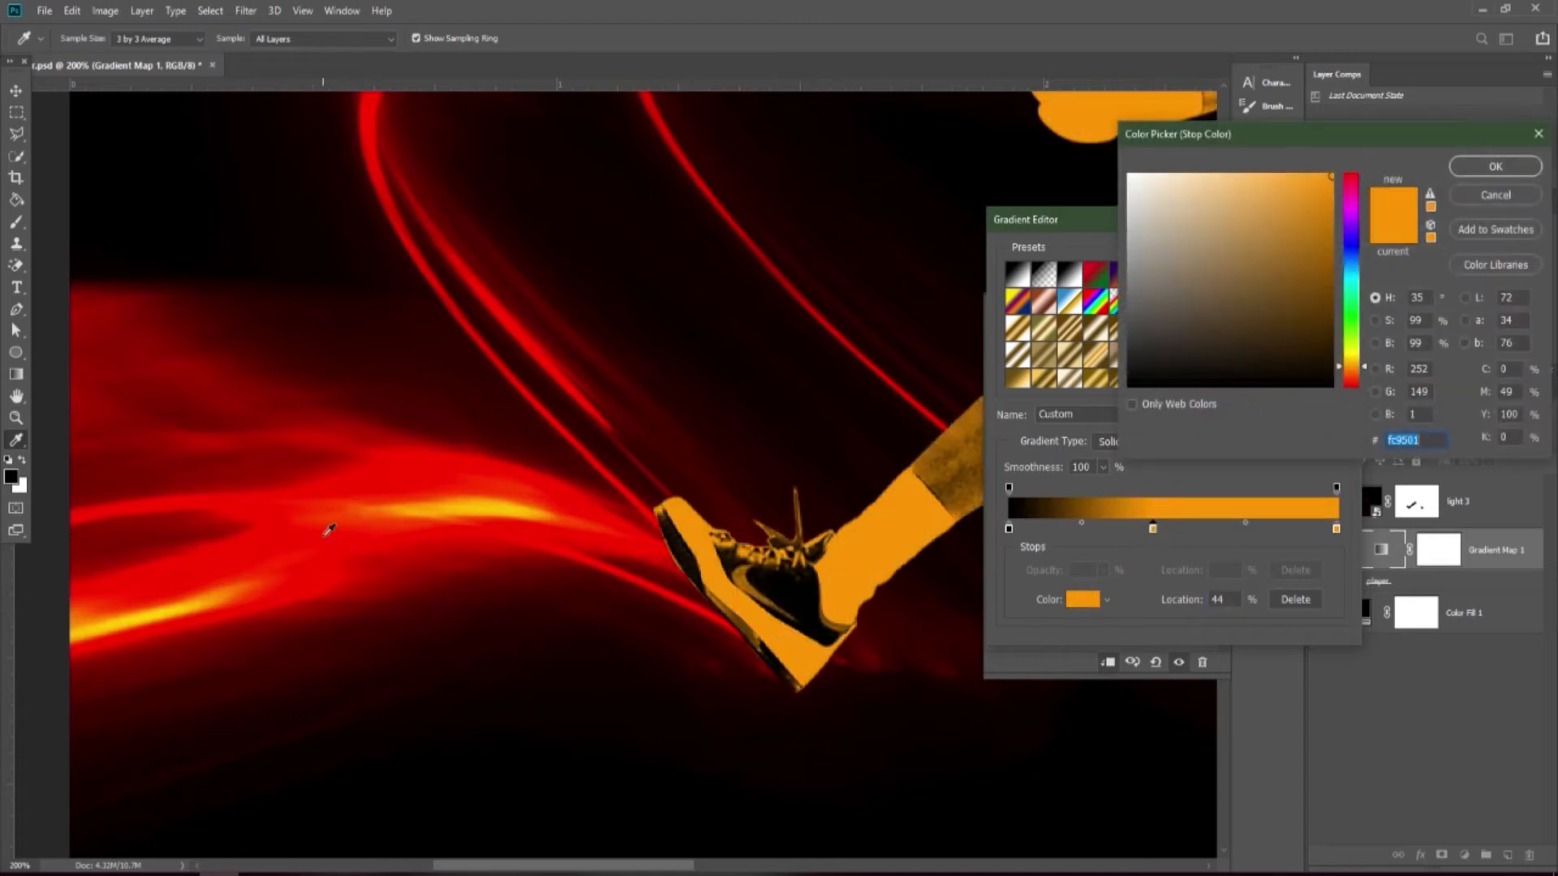
click(209, 419)
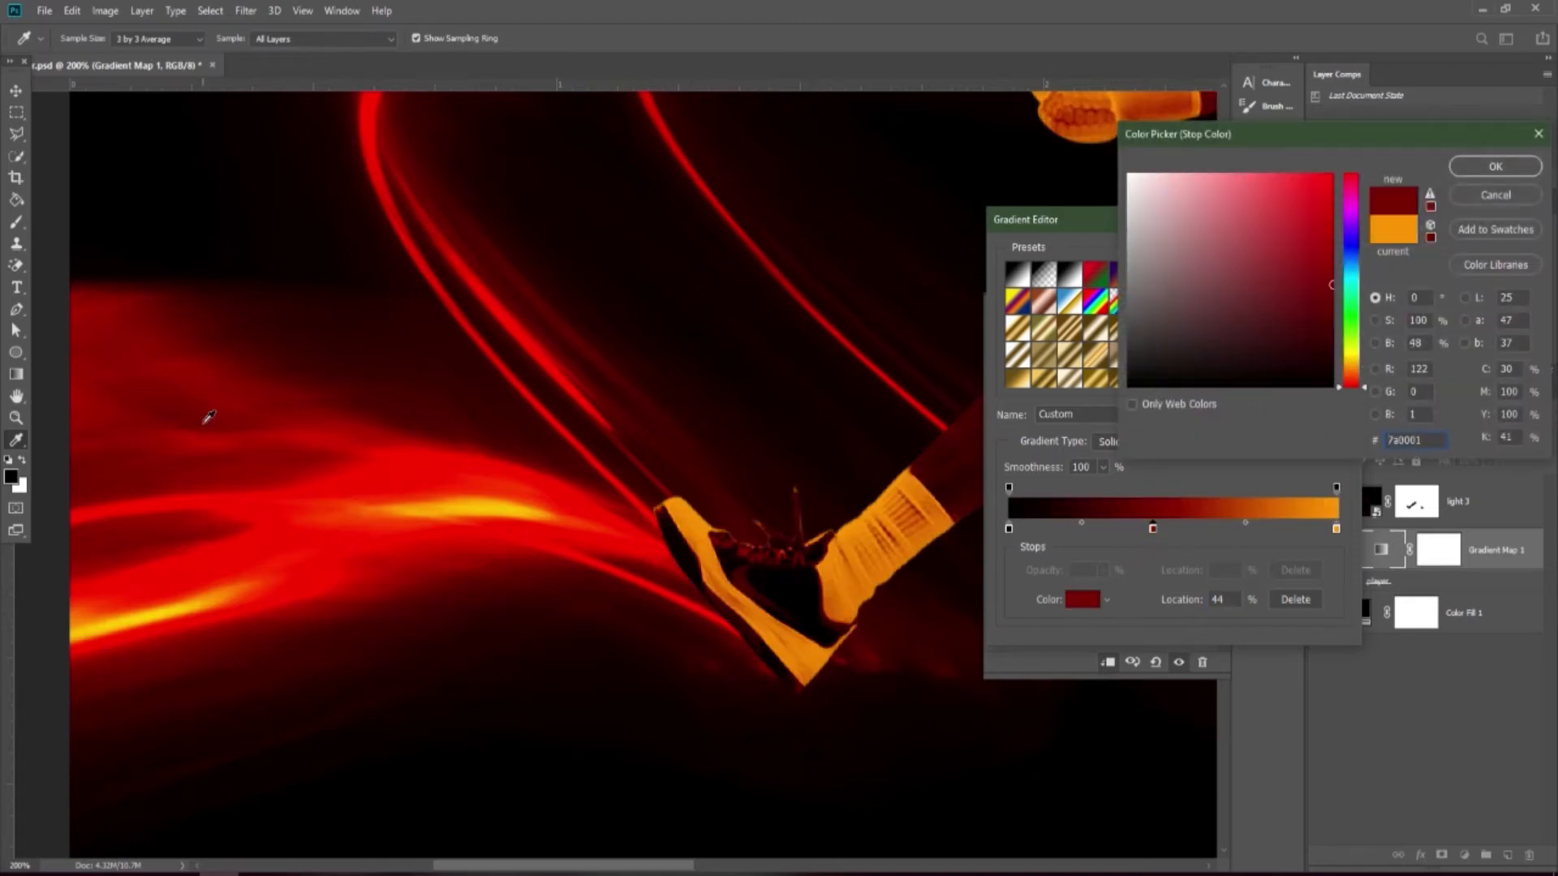
click(207, 415)
click(1495, 166)
click(1184, 604)
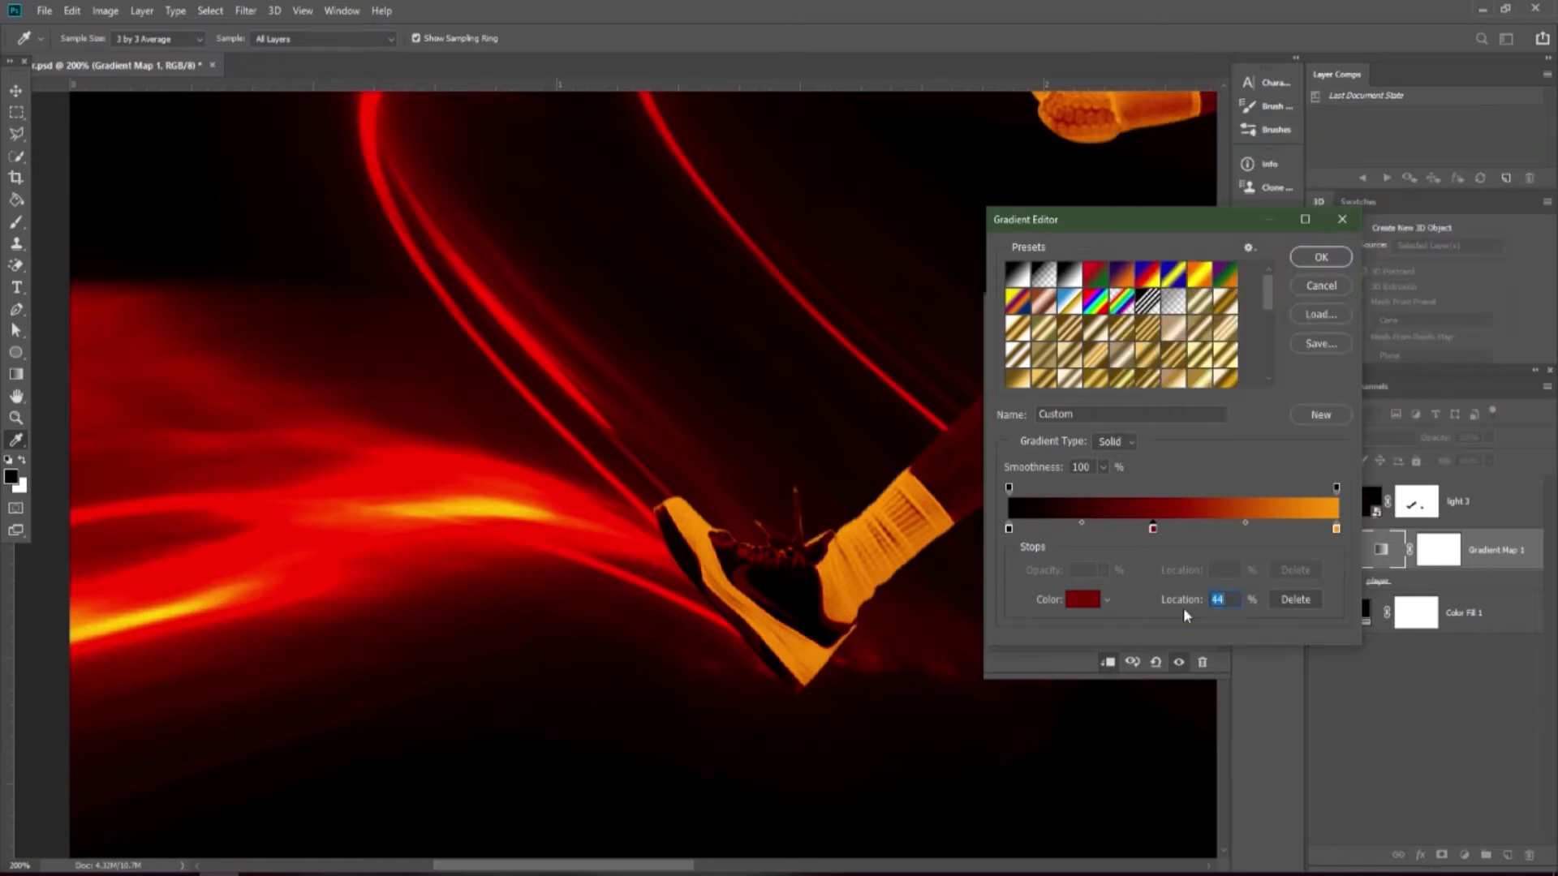
text(47)
Add a near-black red stop (160000) sampled from the dark glow, set its location to 25%, and apply the gradient
click(1066, 528)
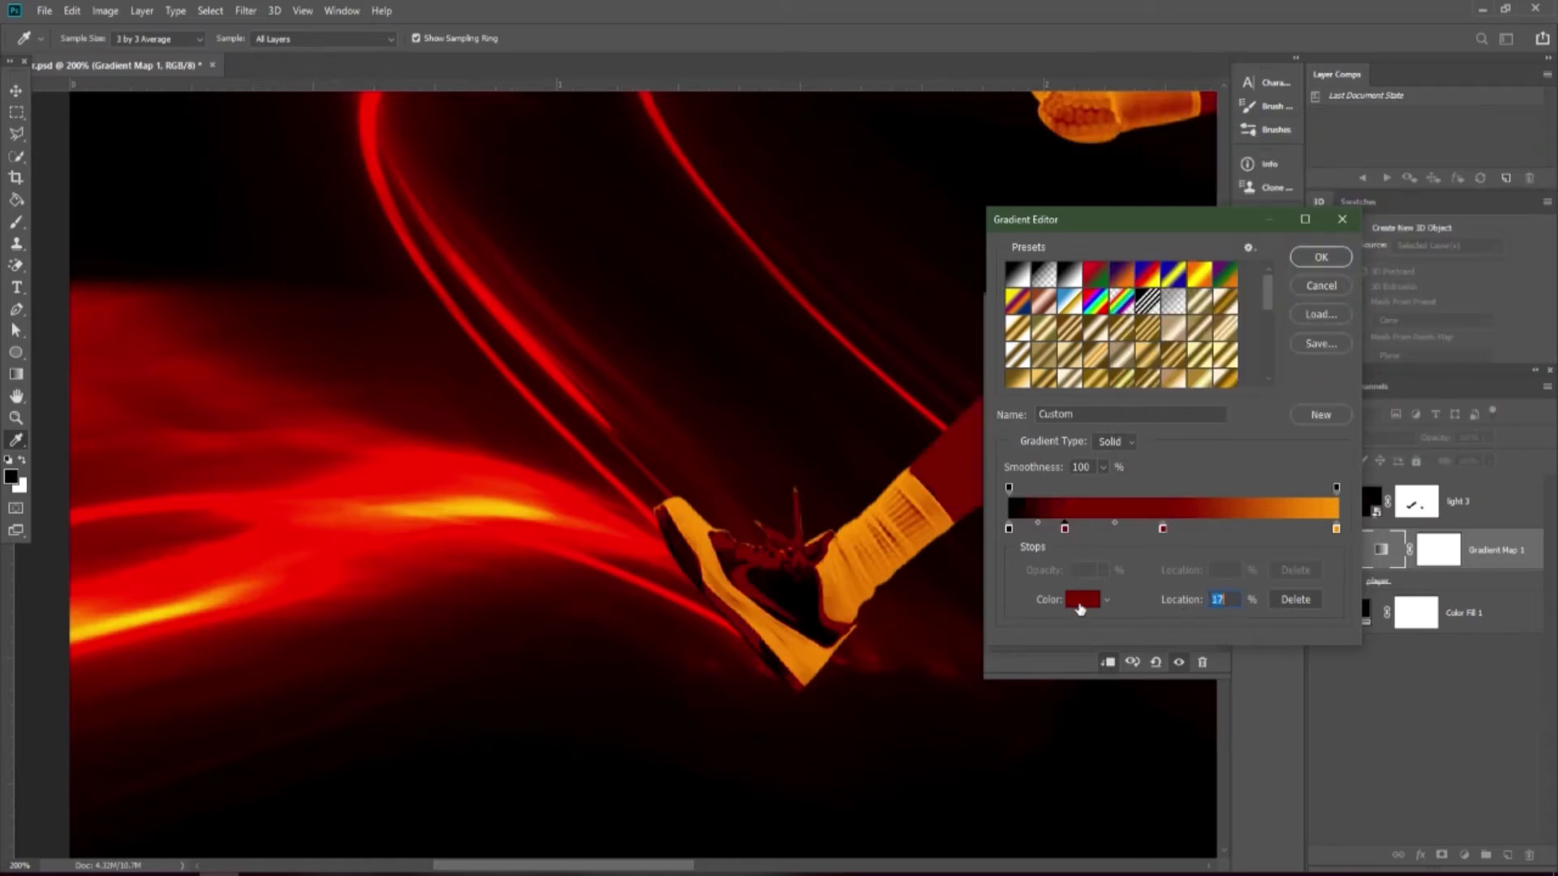
click(1080, 603)
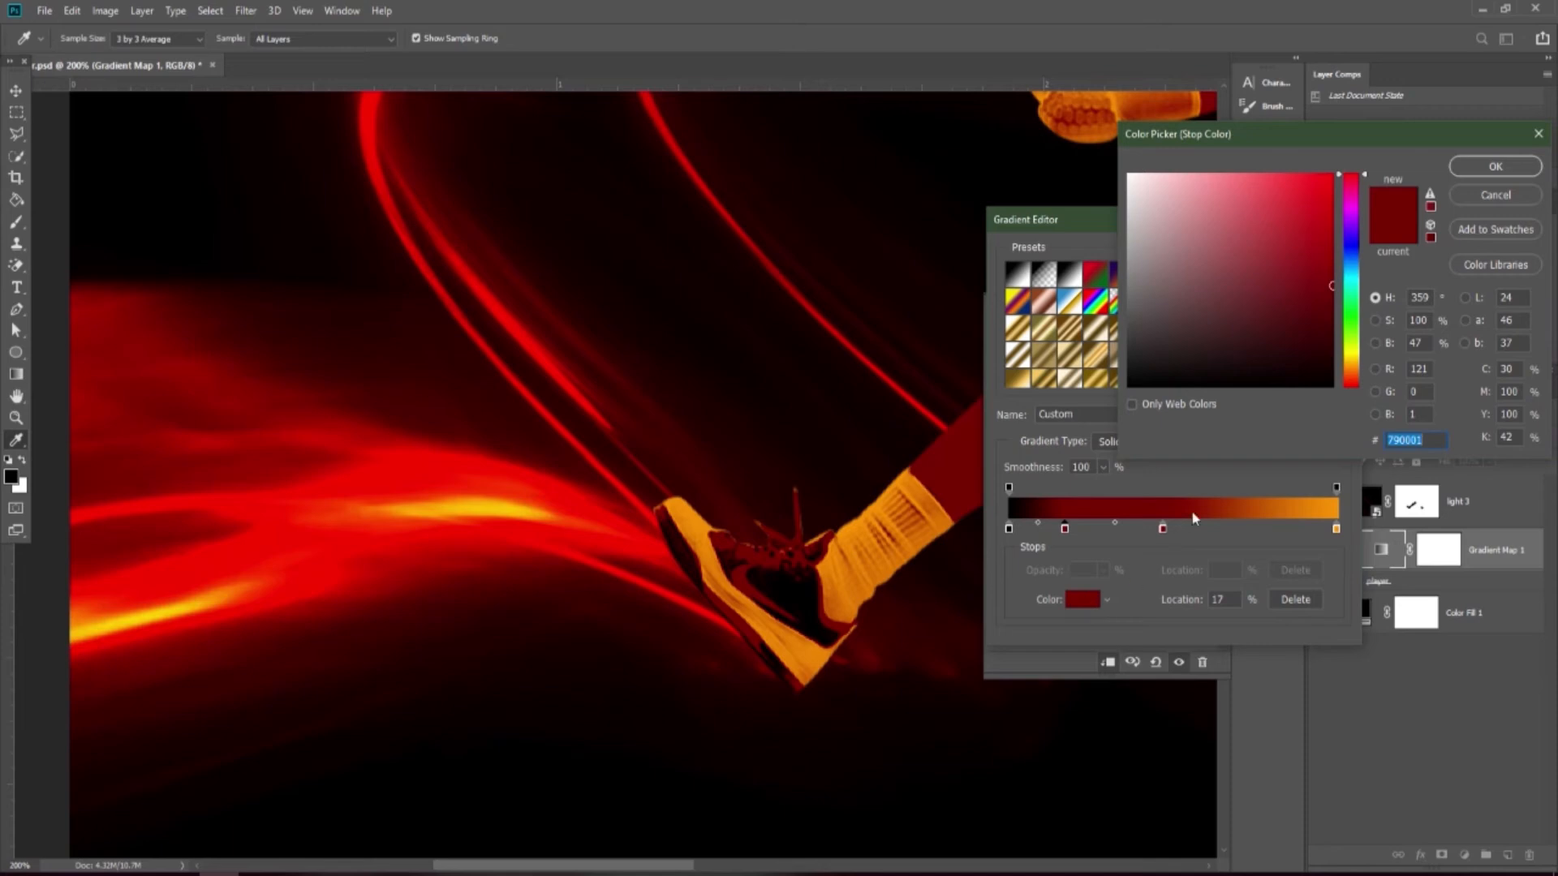
click(615, 651)
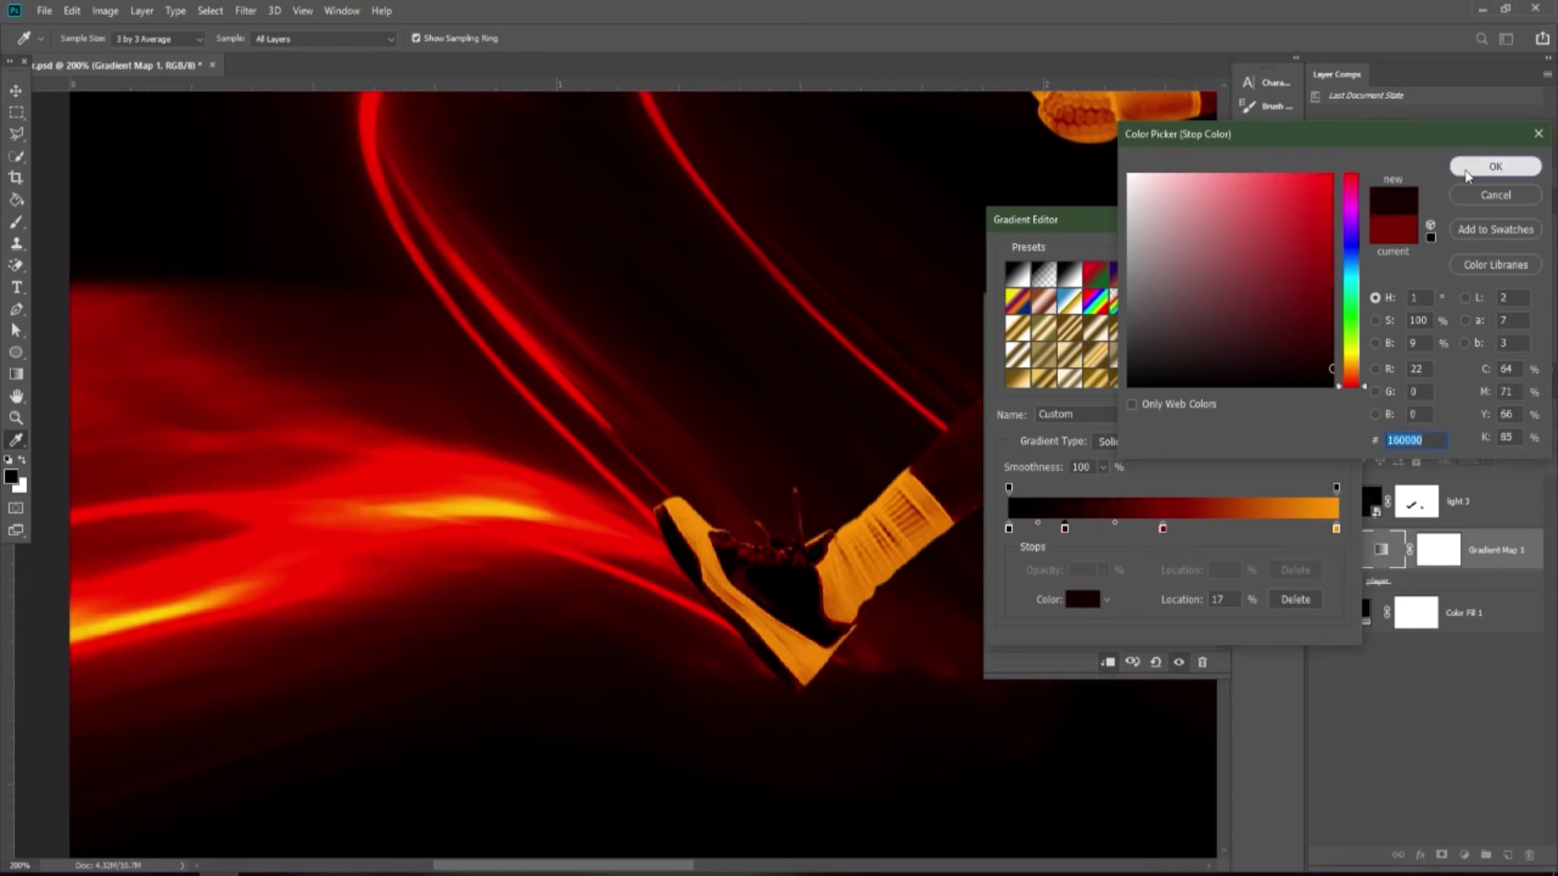
click(1495, 167)
click(1217, 600)
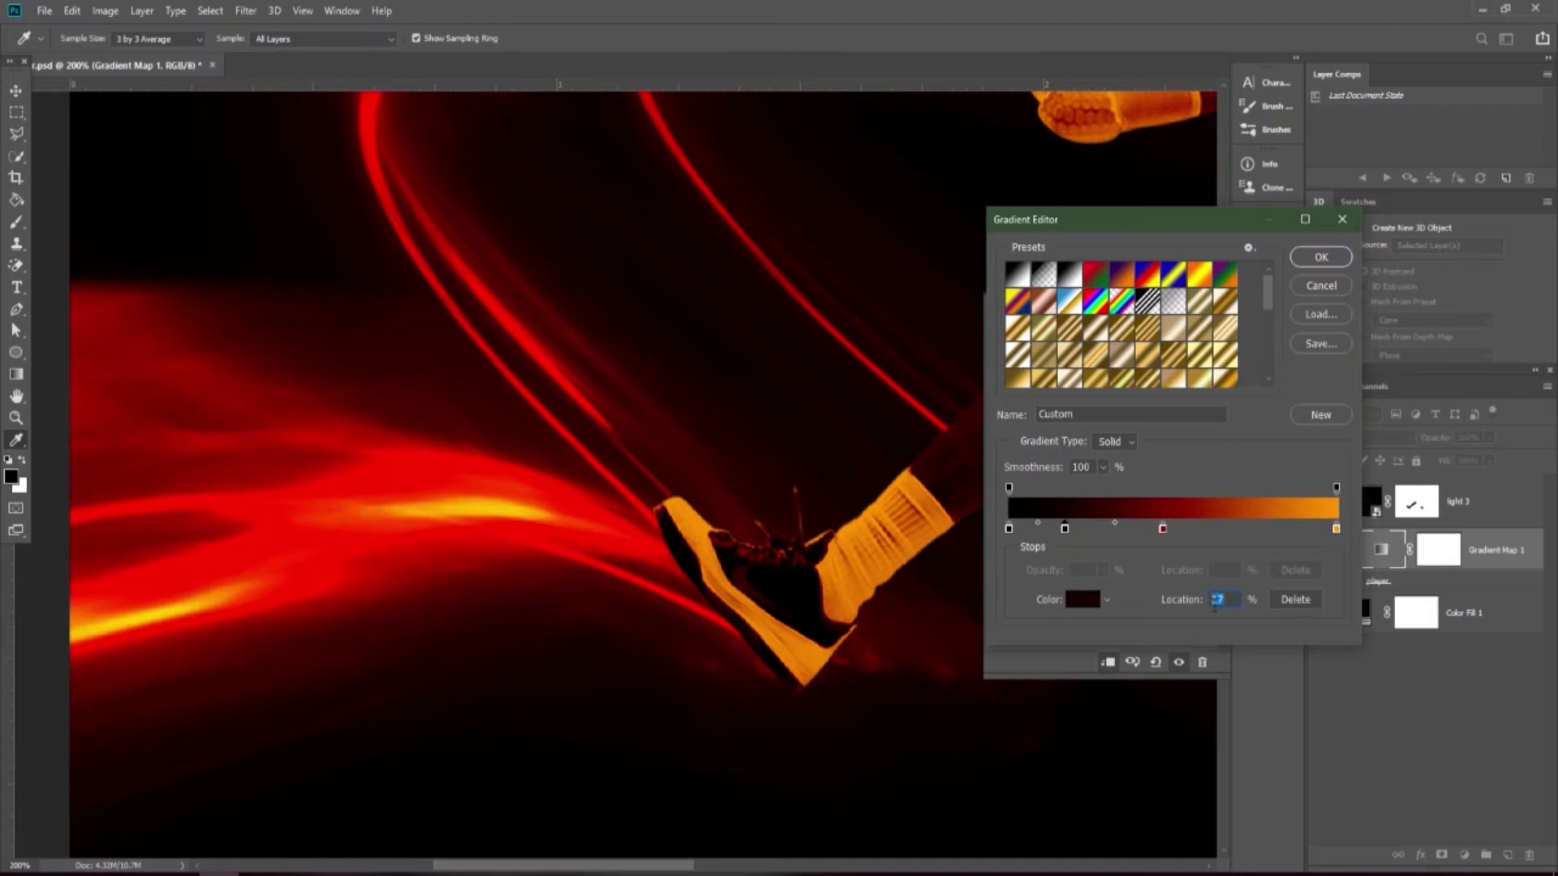
text(25)
click(1321, 258)
key(v)
key(ctrl+minus)
key(ctrl+minus)
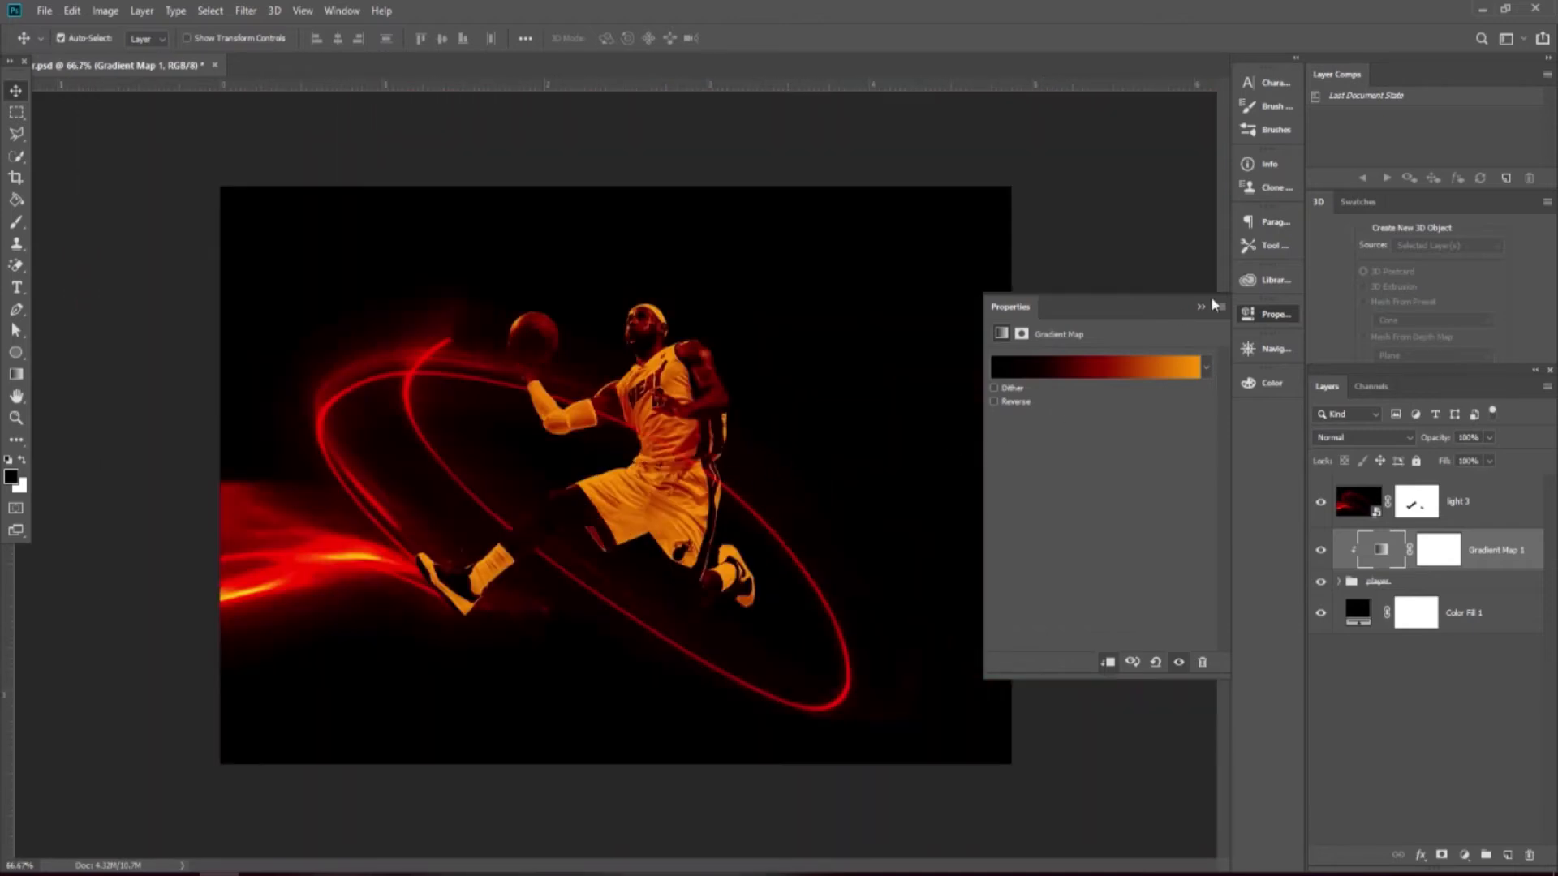
Reopen the gradient map's gradient, shift the dark red stop slightly toward the shadows, and move the near-black red stop to 14%
click(1203, 306)
scroll(712, 444, up, 3)
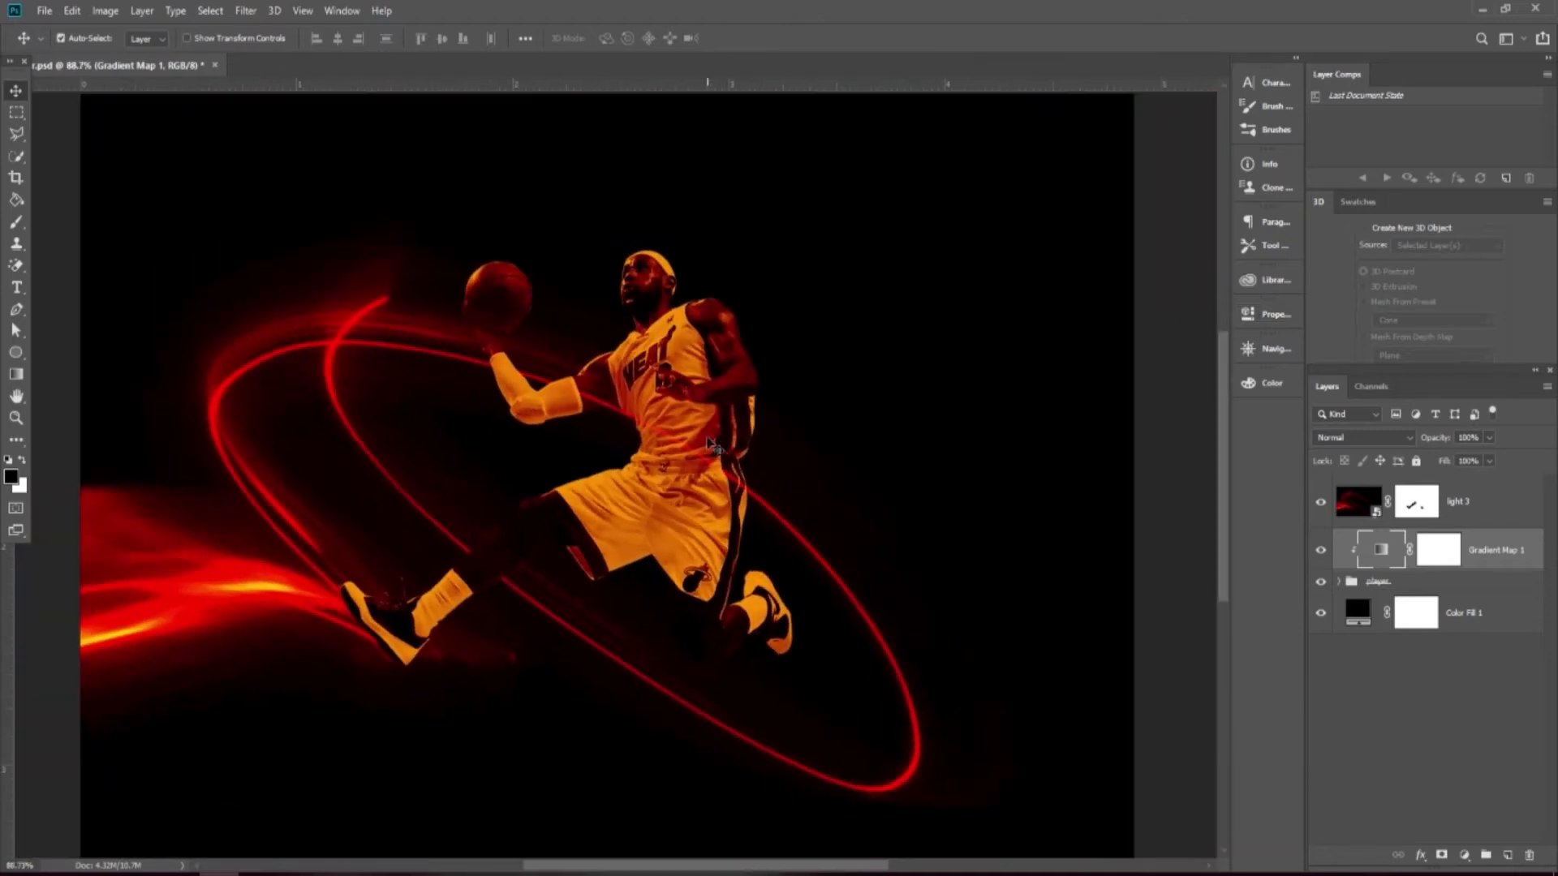
double_click(1386, 559)
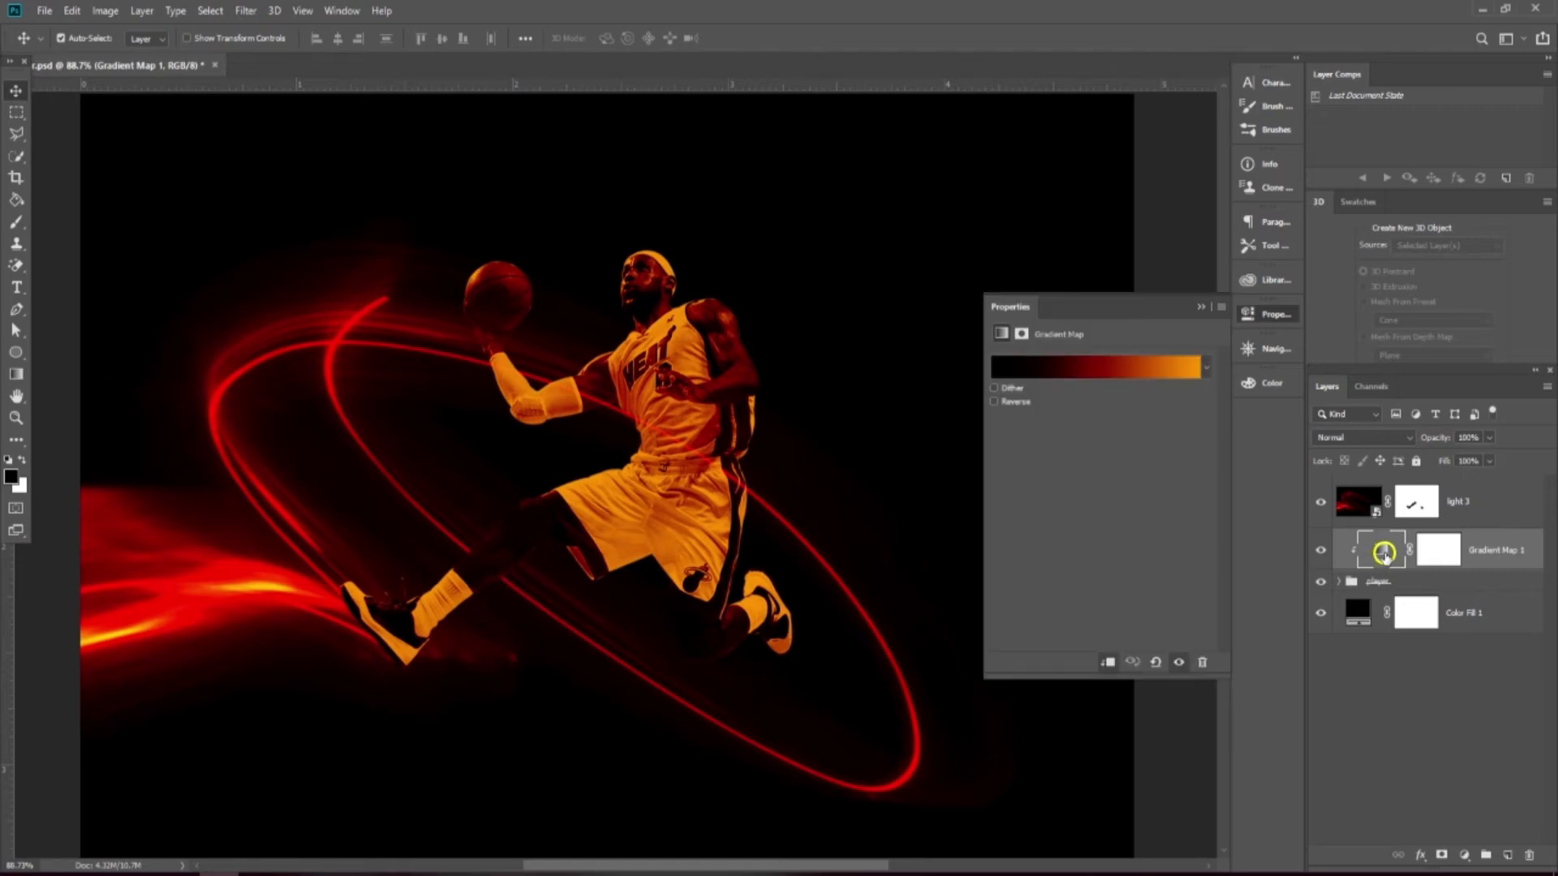
click(1113, 382)
click(1162, 529)
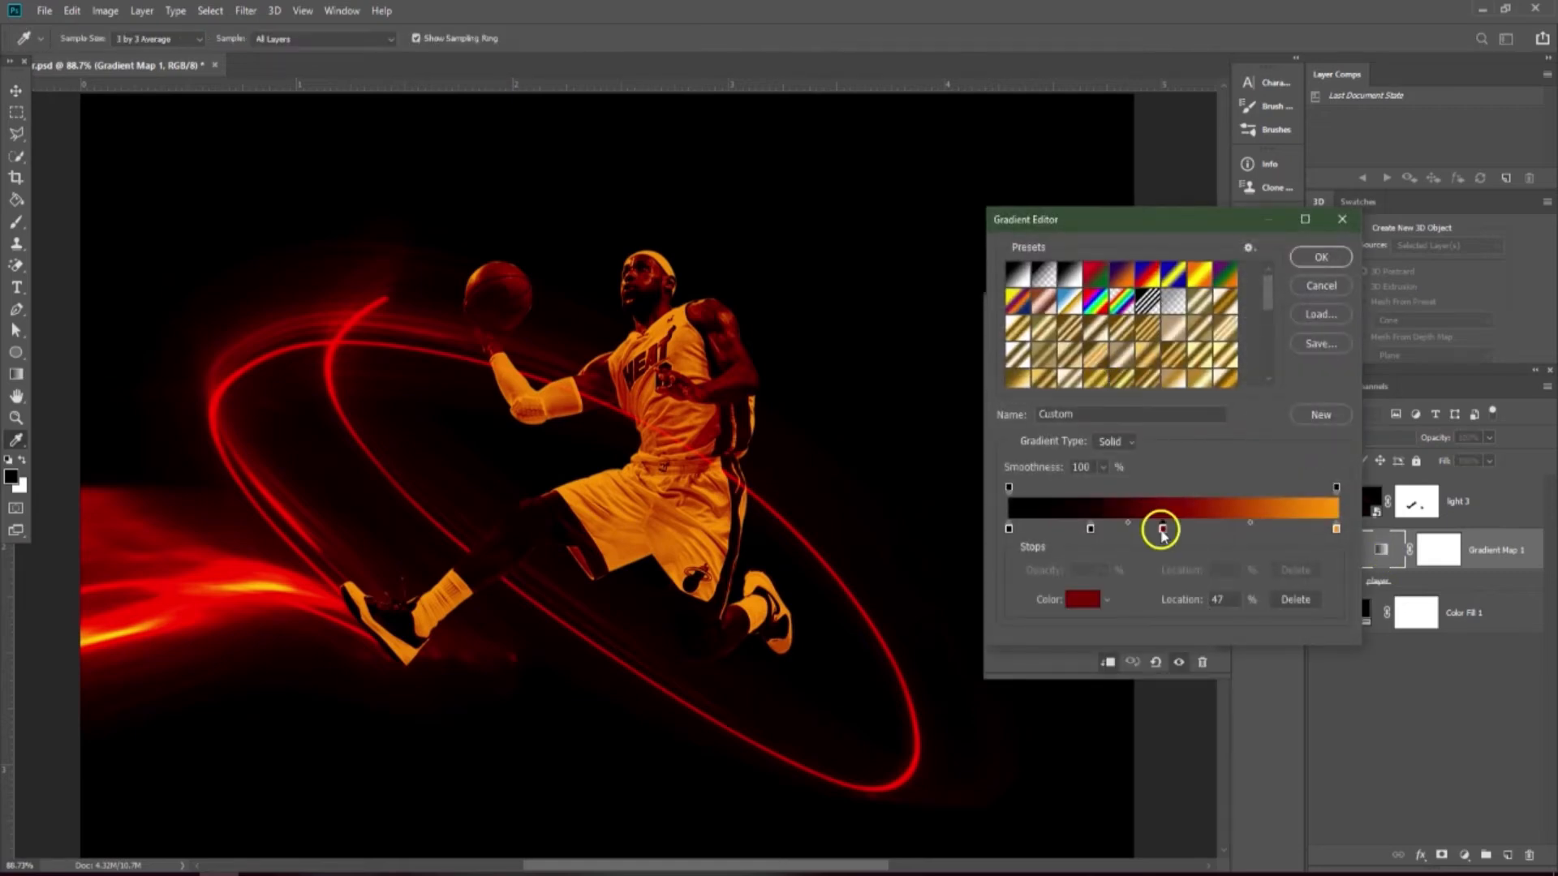
drag(1178, 529, 1059, 544)
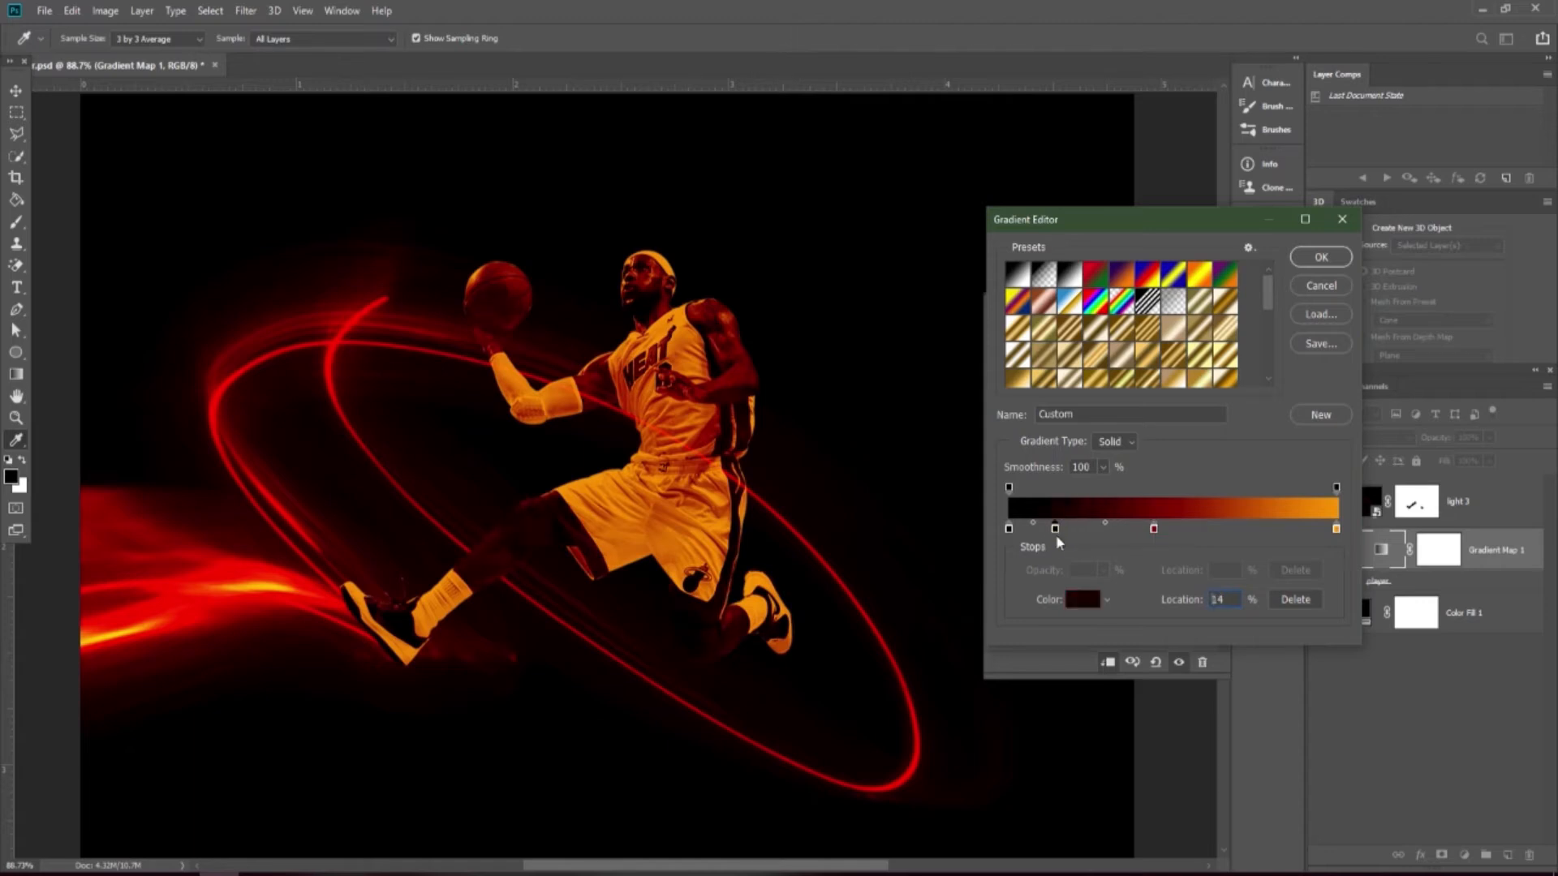
click(1335, 258)
click(1201, 307)
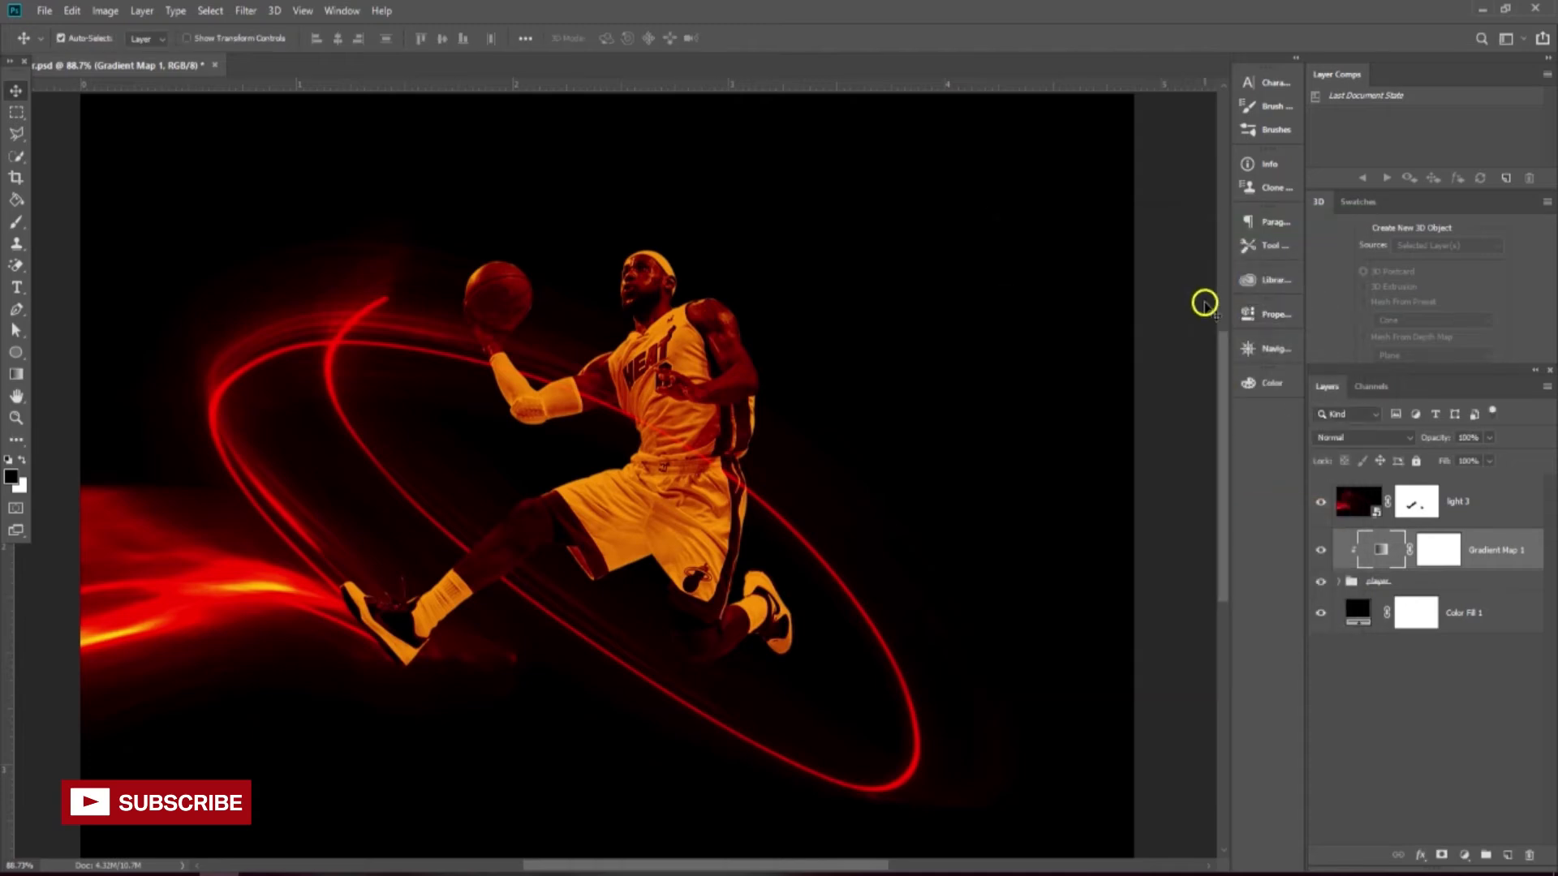
Lower the gradient map adjustment layer's opacity to 75%
click(1489, 437)
drag(1491, 456, 1462, 475)
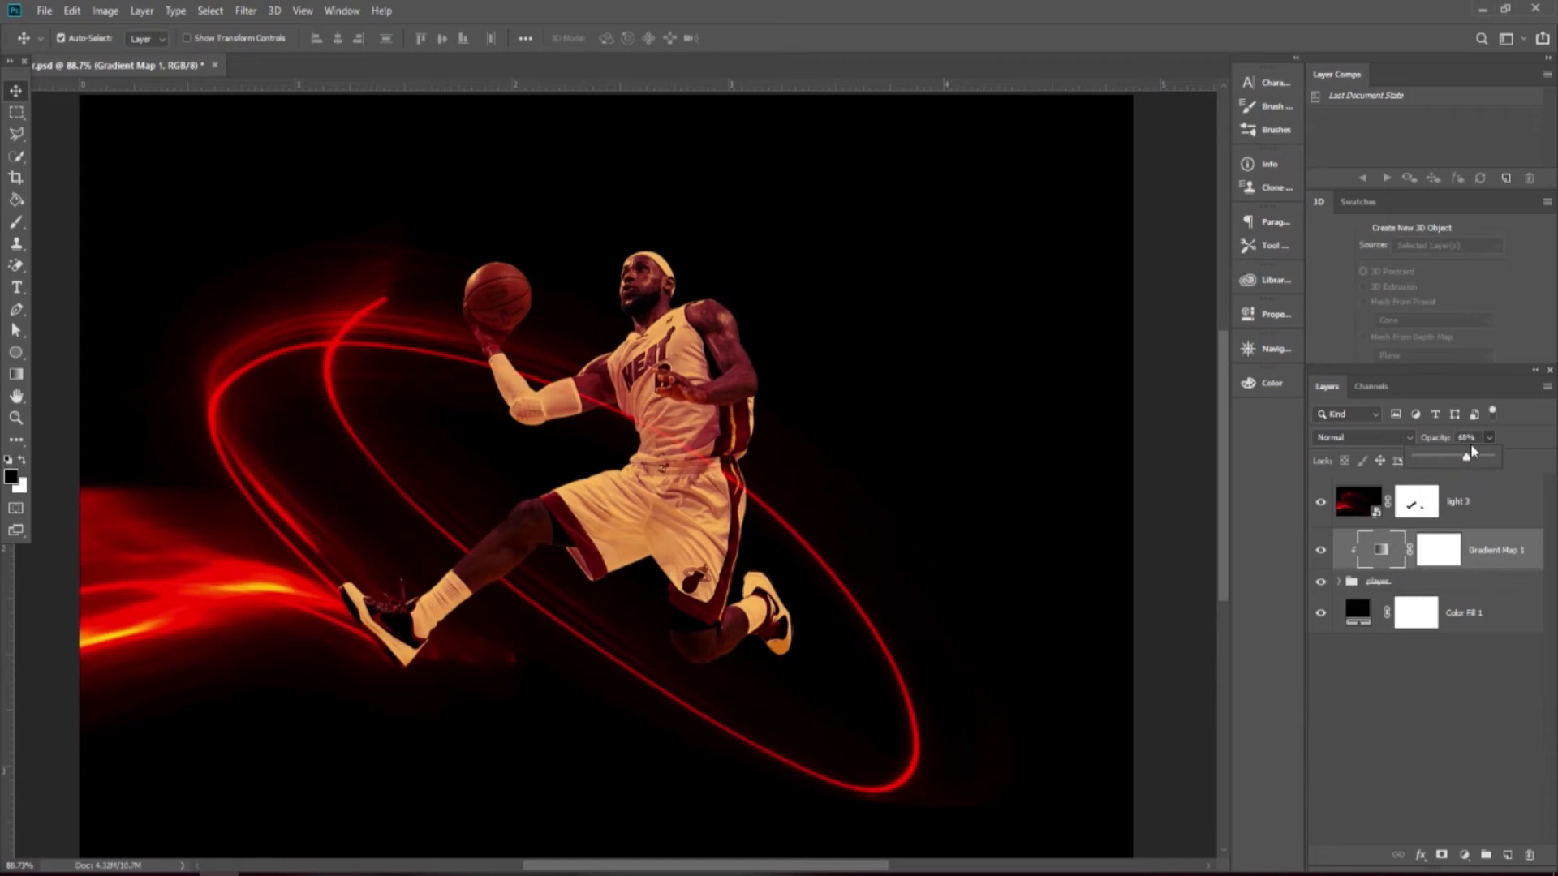
click(1466, 439)
text(75)
click(1321, 550)
Paint black on the gradient map's mask with a 300 px soft brush around the player's head, rear shoulder and arm
click(1437, 557)
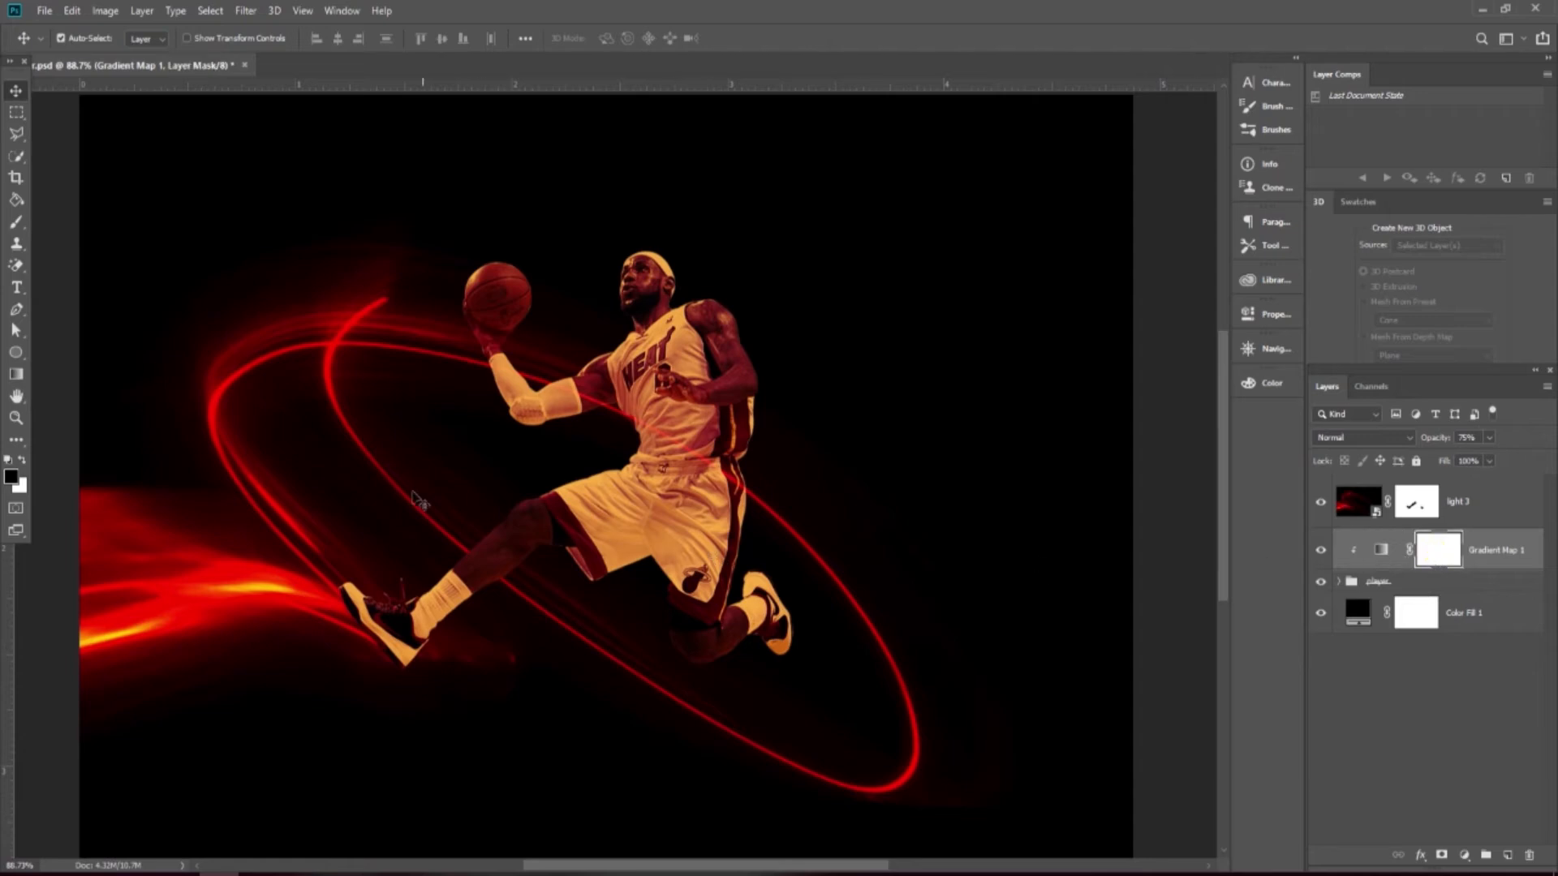
click(17, 221)
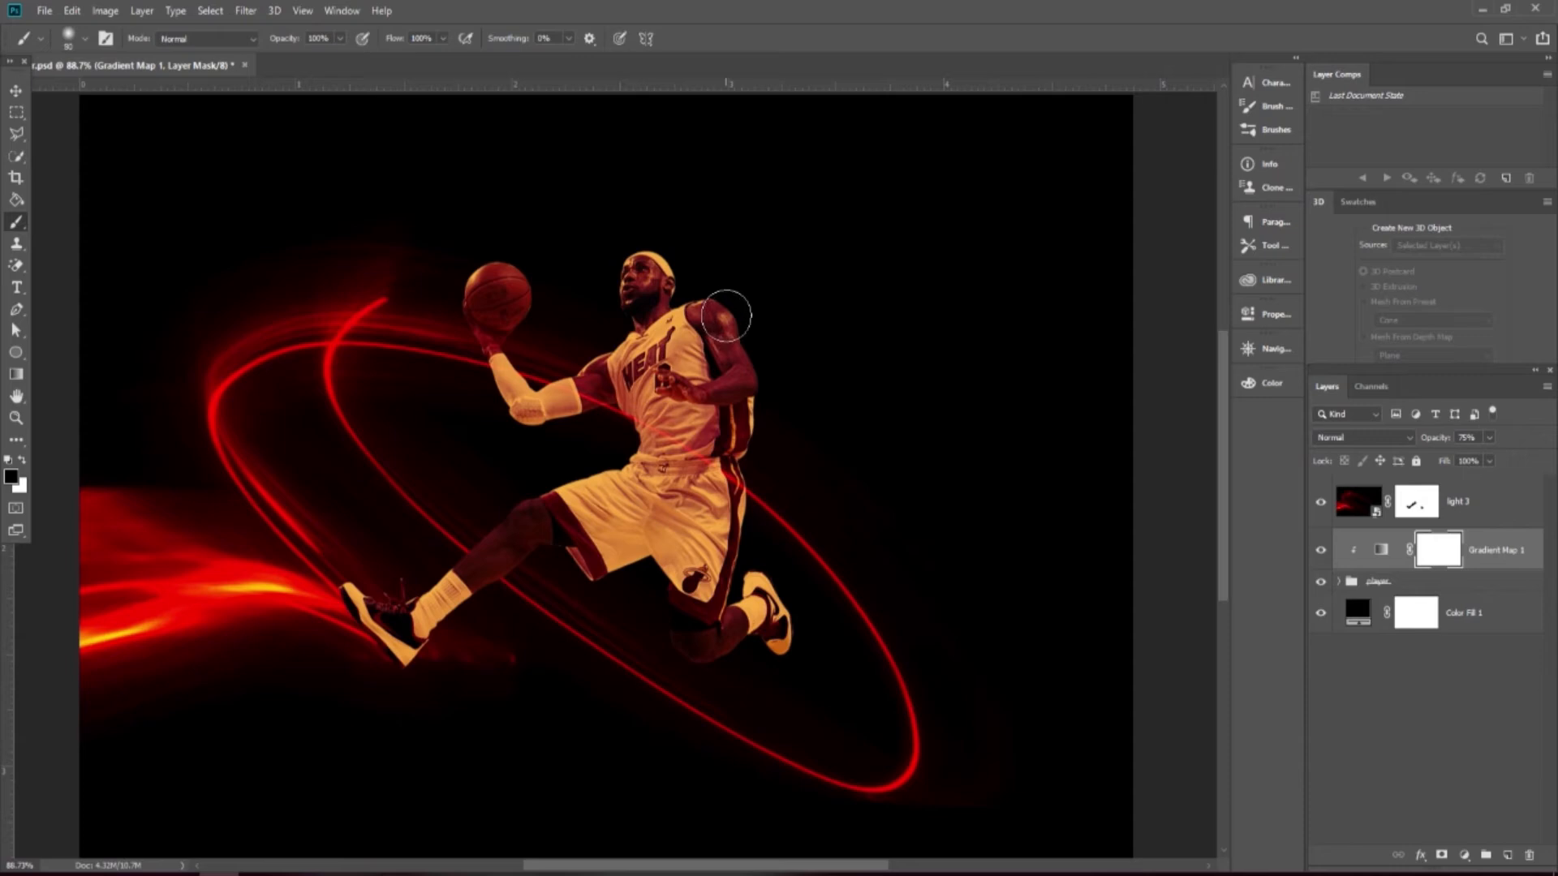
key(bracketright)
key(bracketright)
key(bracketright)
key(bracketright)
key(bracketright)
key(bracketright)
key(bracketright)
key(bracketright)
key(bracketright)
key(bracketright)
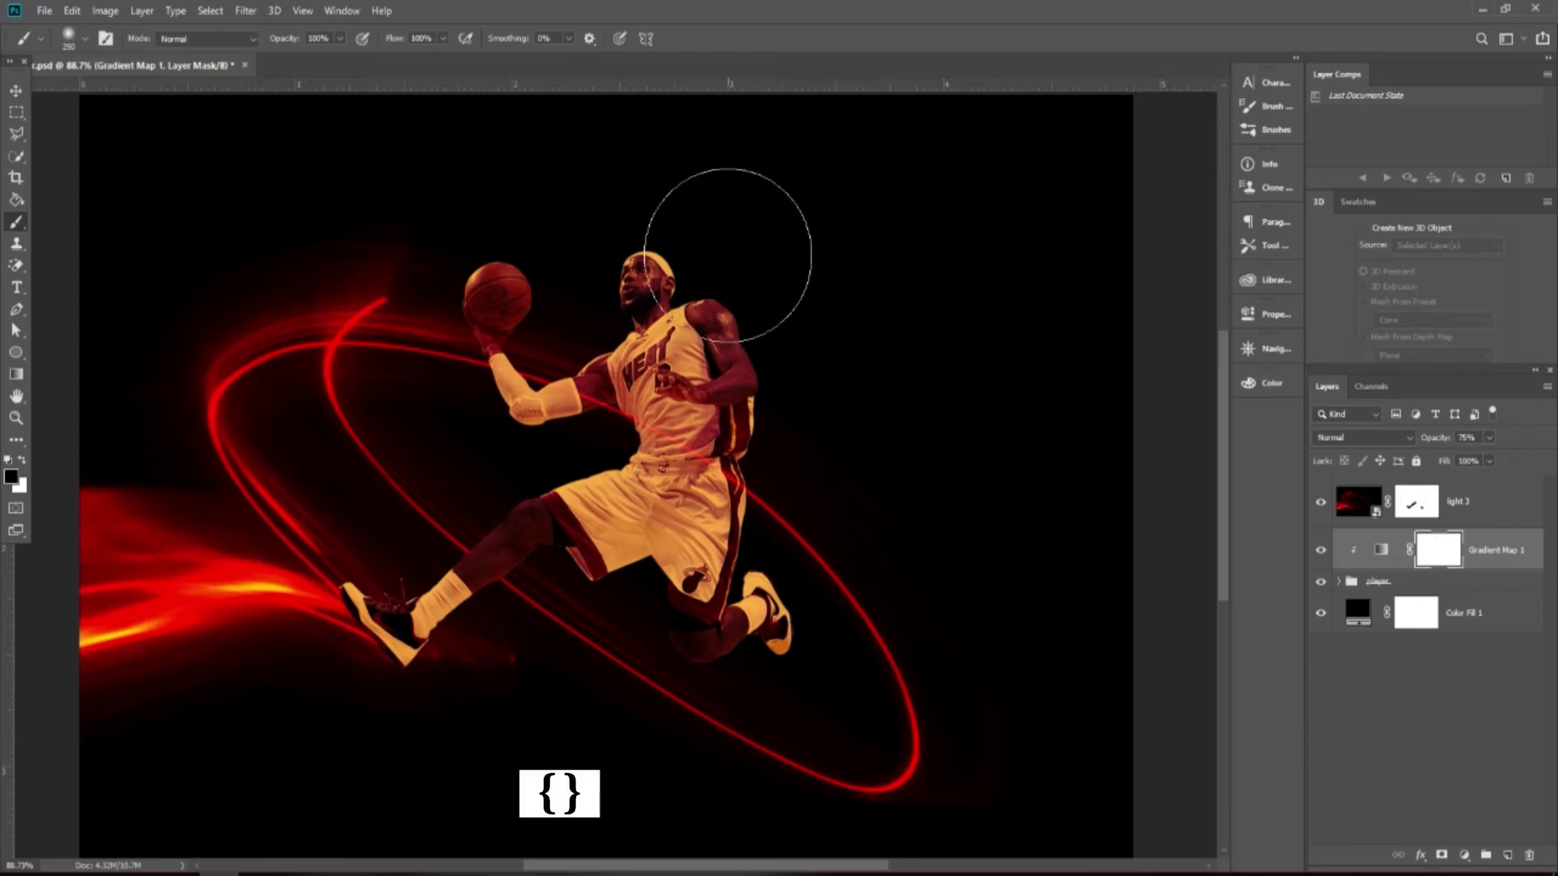
click(735, 232)
drag(789, 295, 827, 344)
click(707, 181)
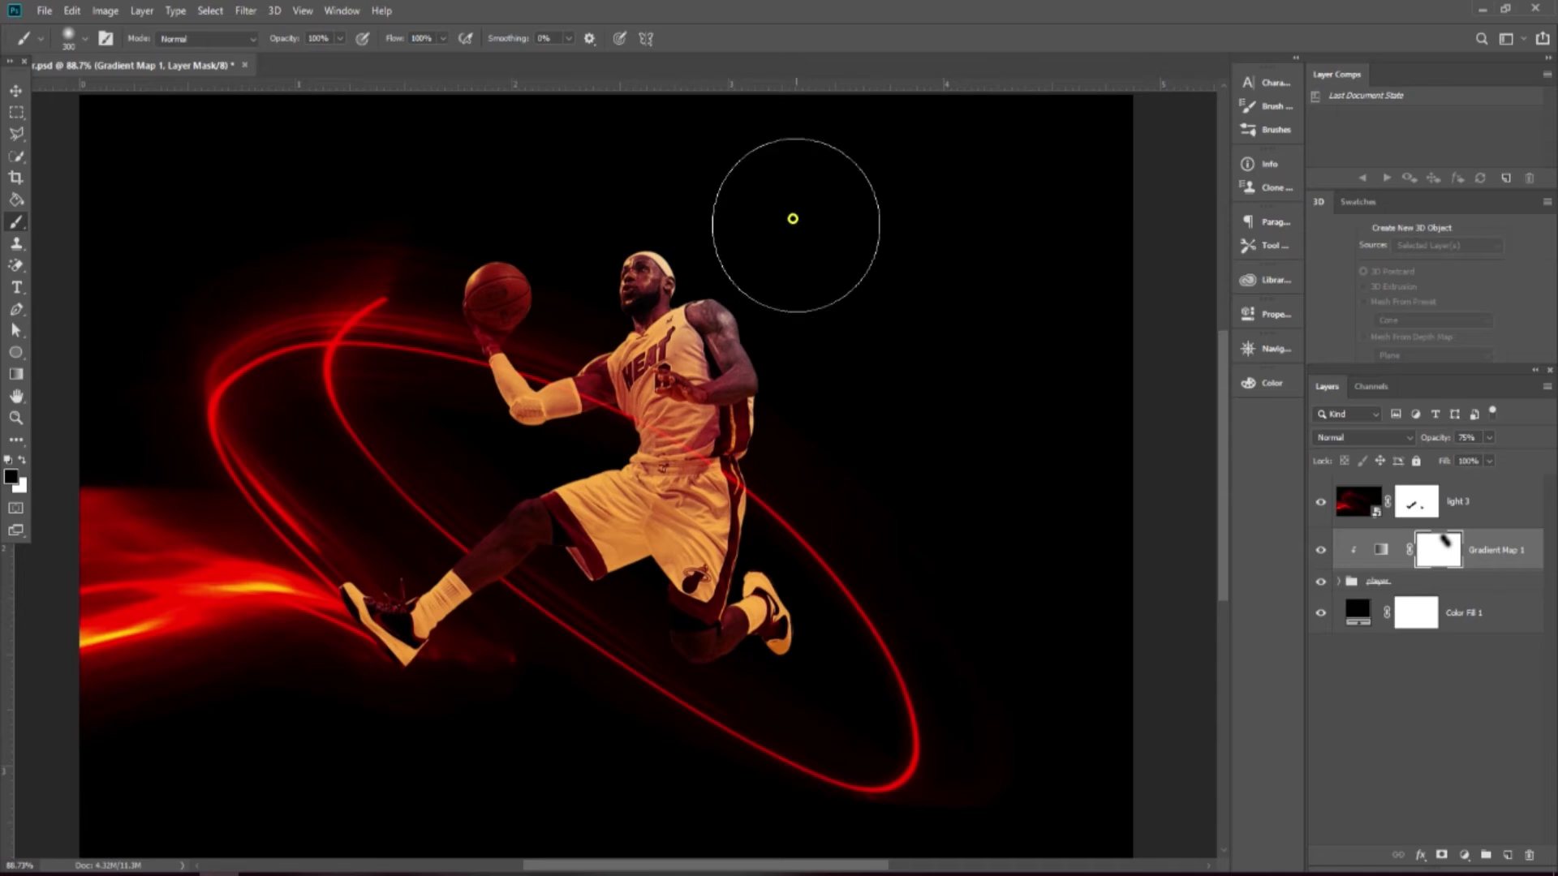
Paint black on the gradient map's mask above the basketball, leaving the brush tool when done
scroll(852, 361, down, 2)
scroll(855, 372, up, 2)
click(546, 208)
scroll(622, 316, down, 2)
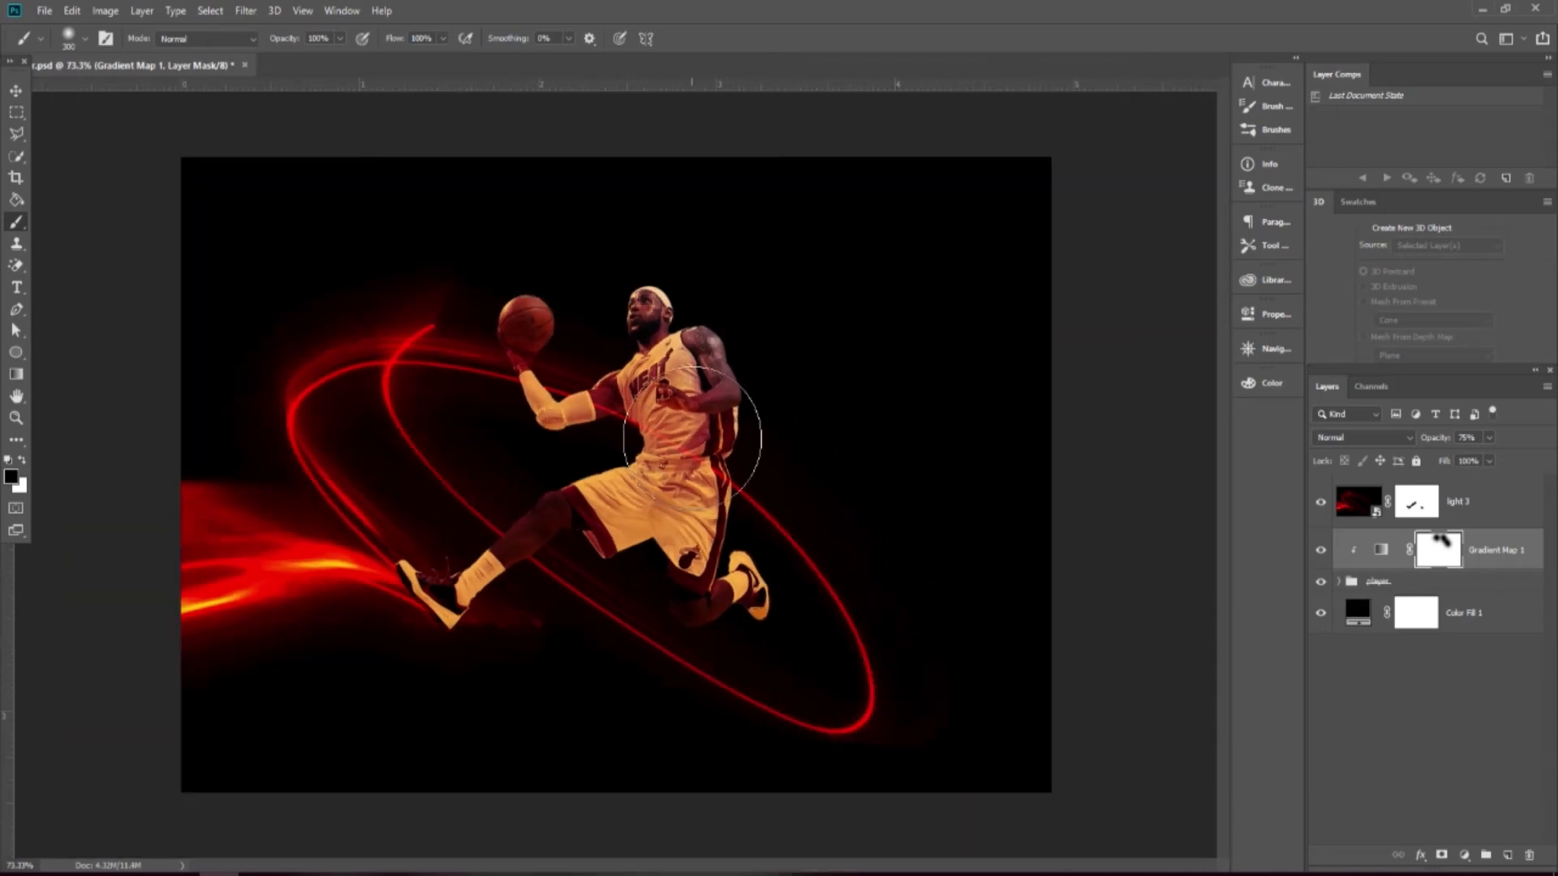
scroll(661, 417, up, 1)
click(15, 90)
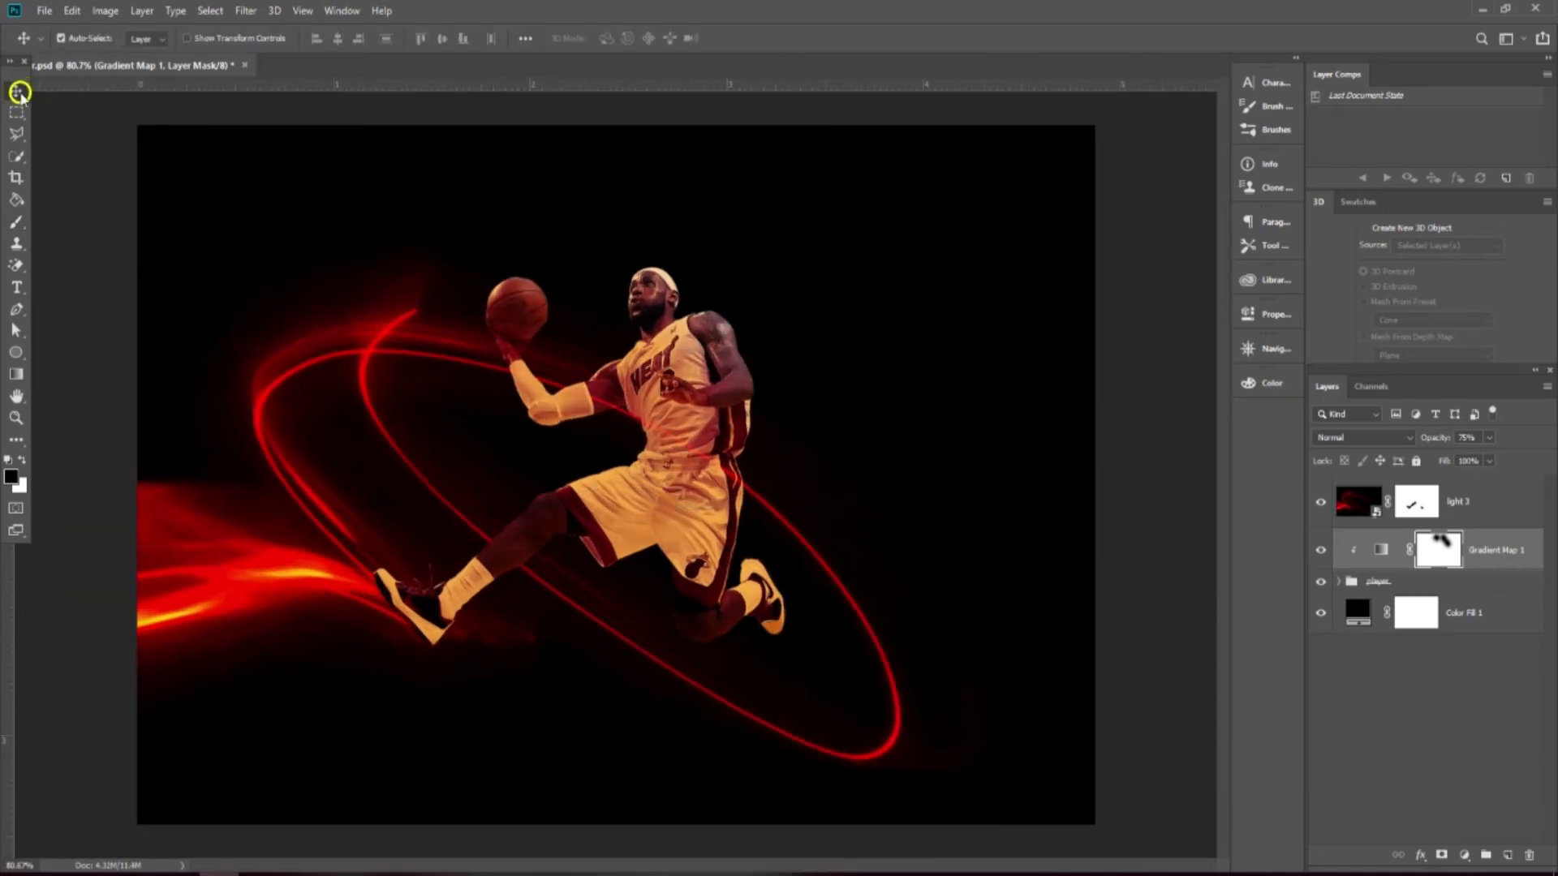
scroll(836, 527, down, 1)
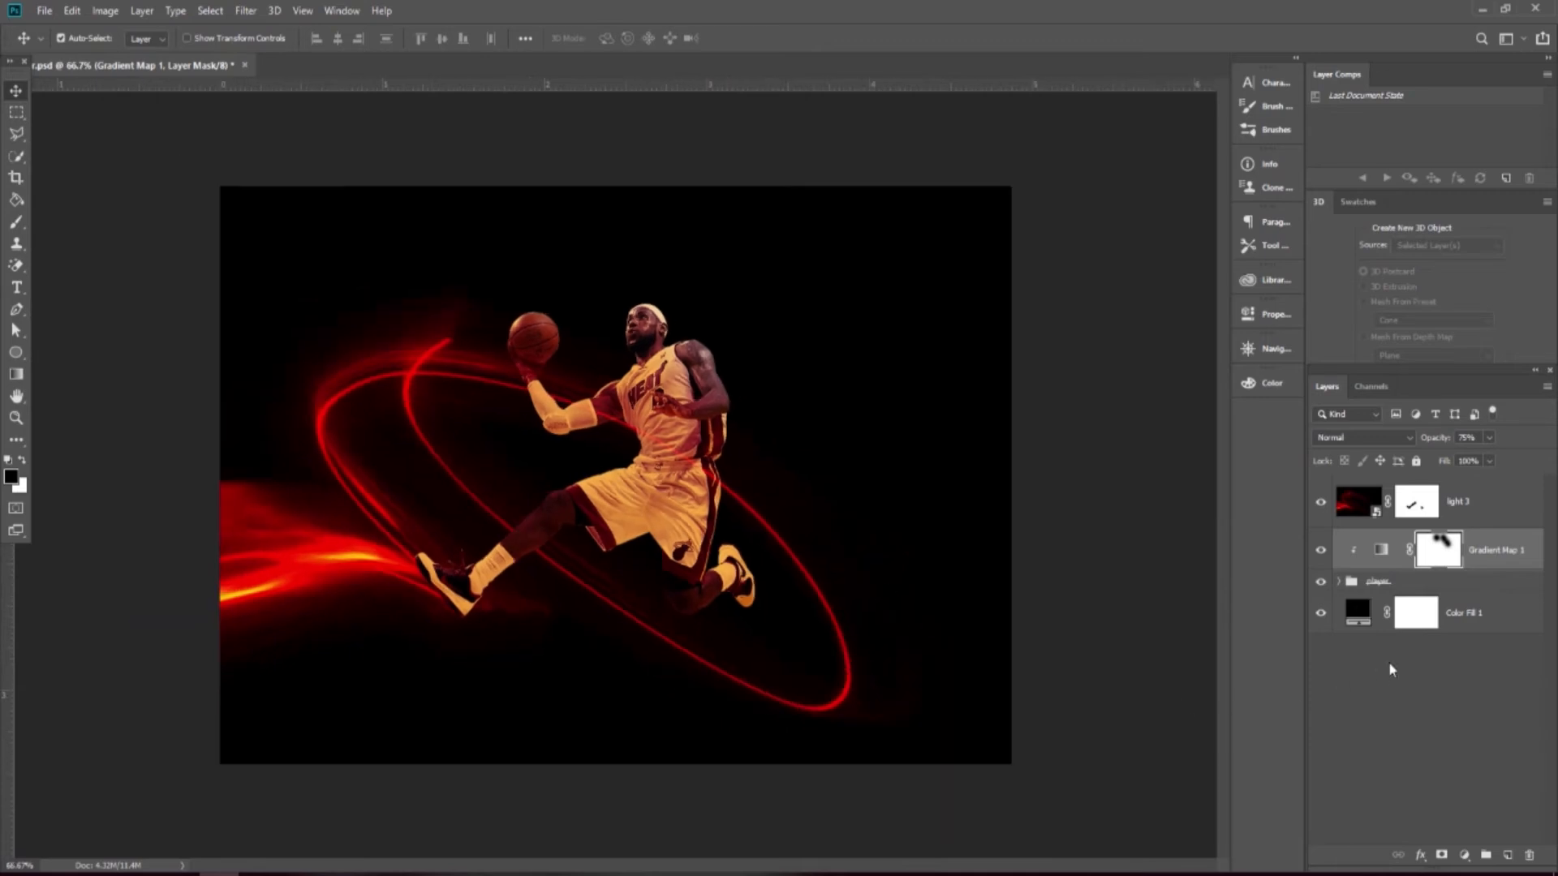
Add a Curves adjustment above the gradient map and replace its mask with the gradient map's mask
click(1465, 854)
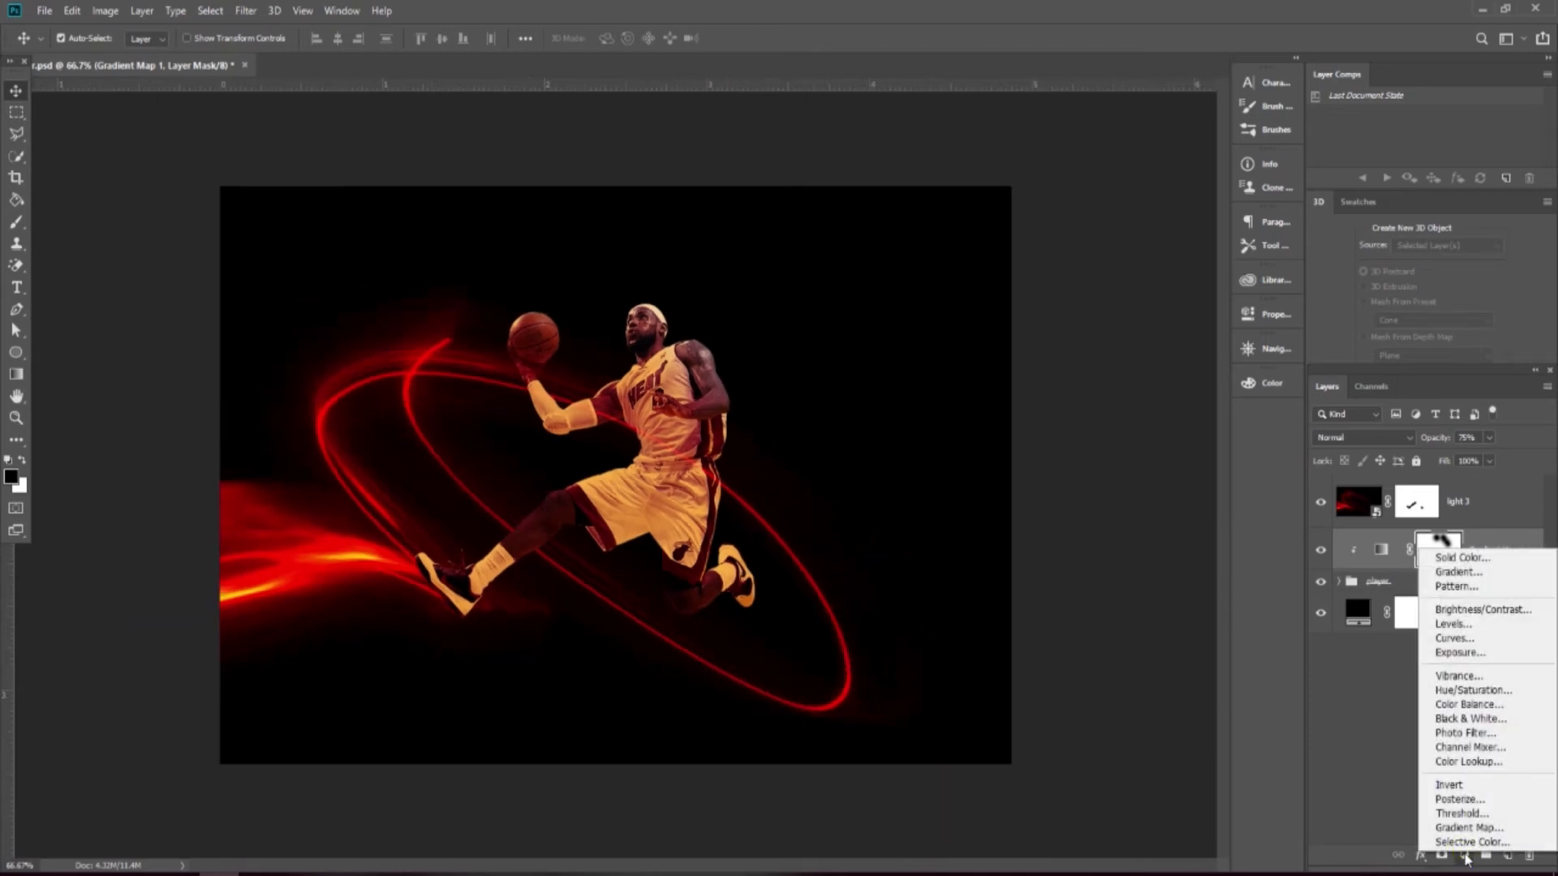
click(1456, 639)
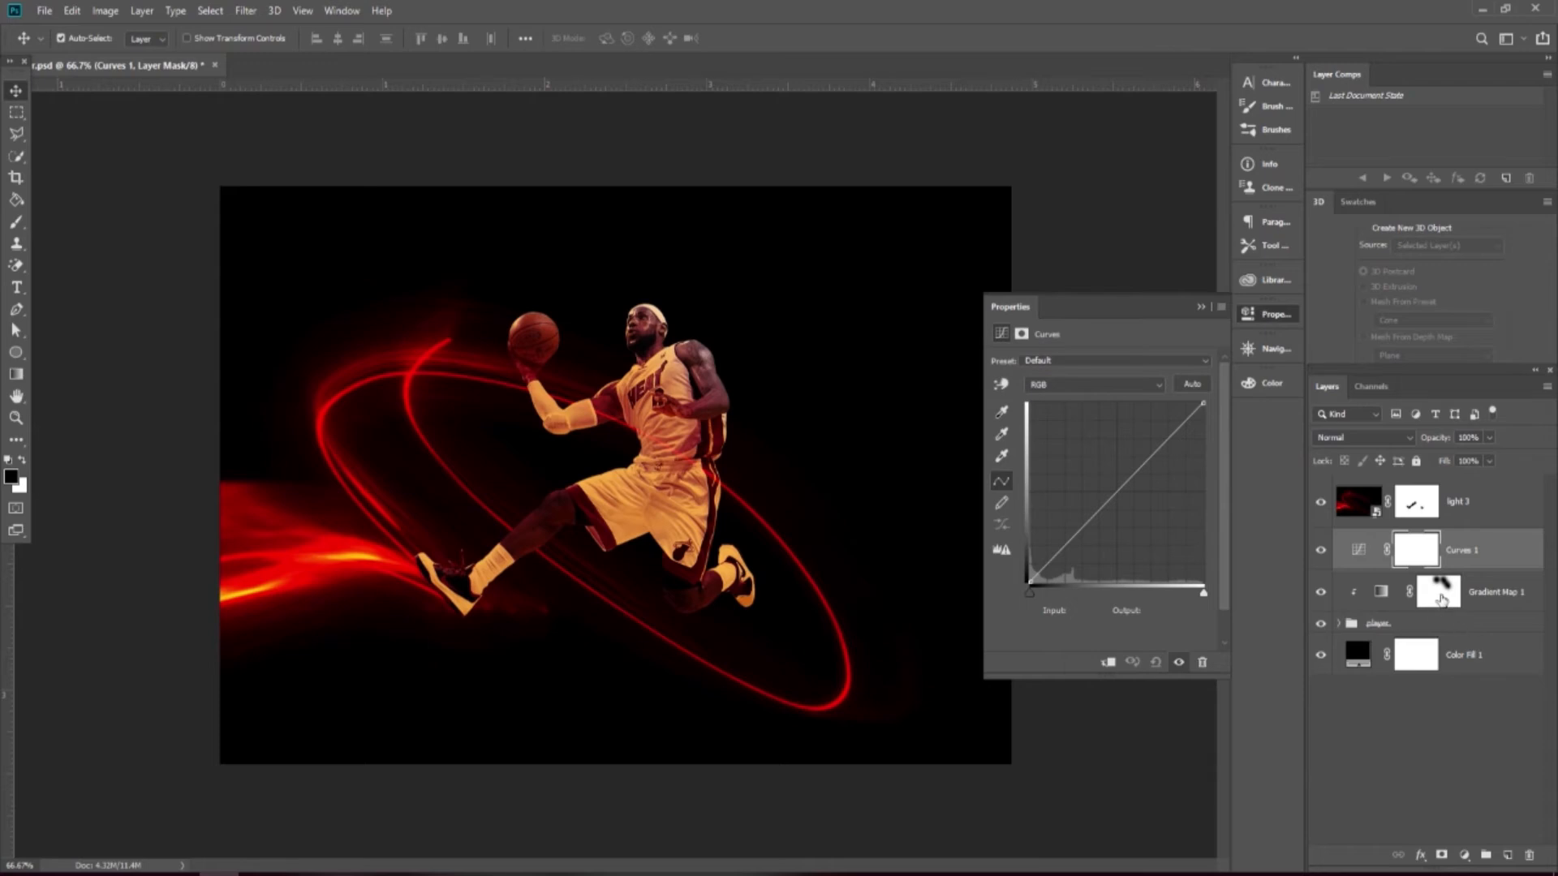
click(1443, 597)
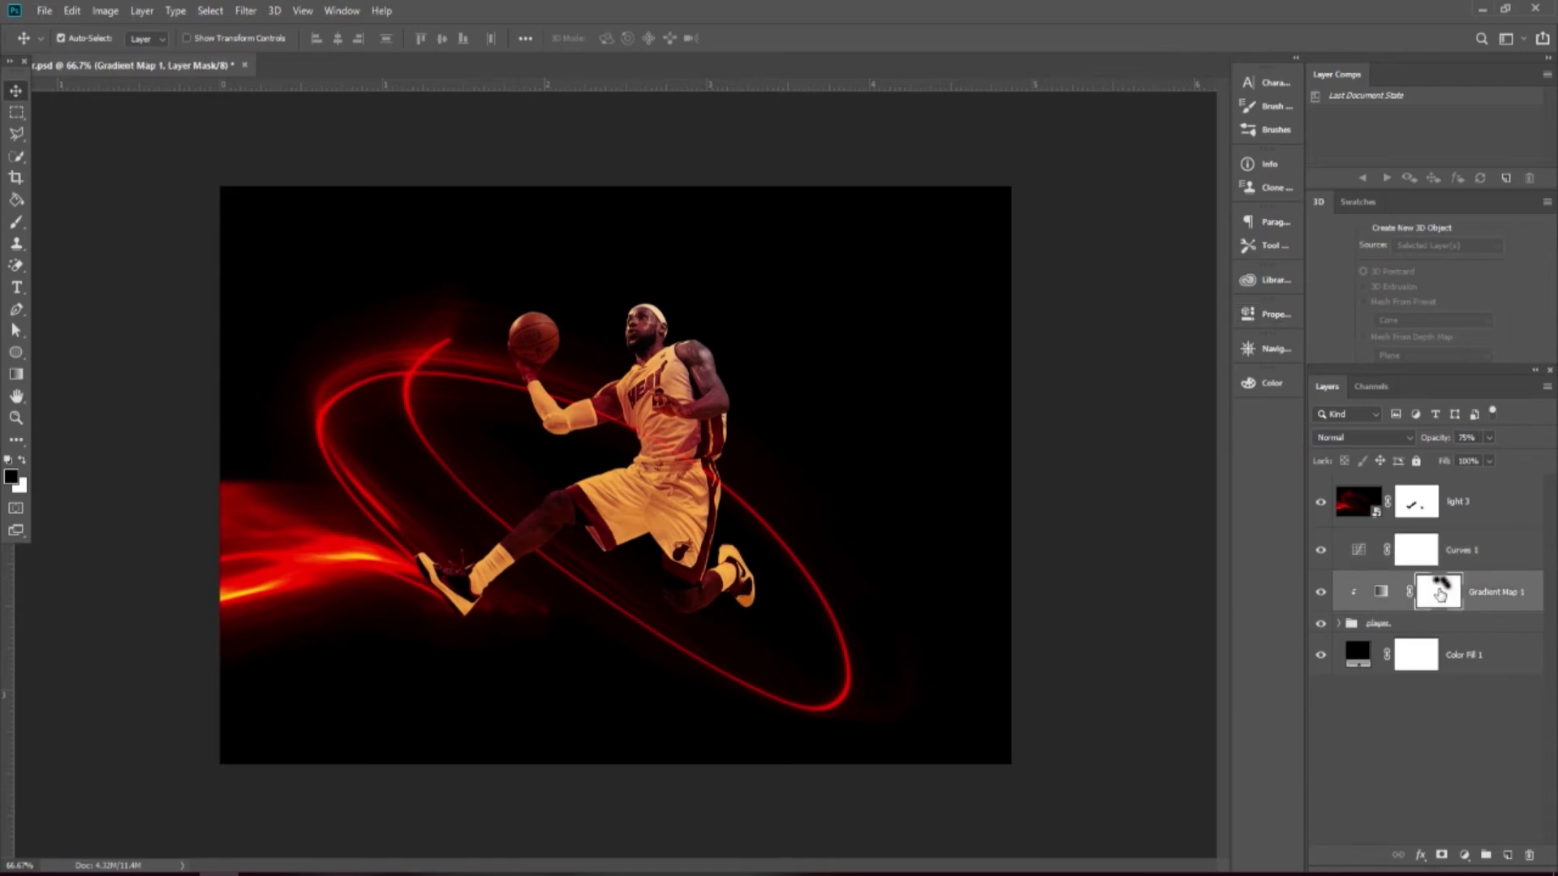
drag(1440, 595, 1428, 539)
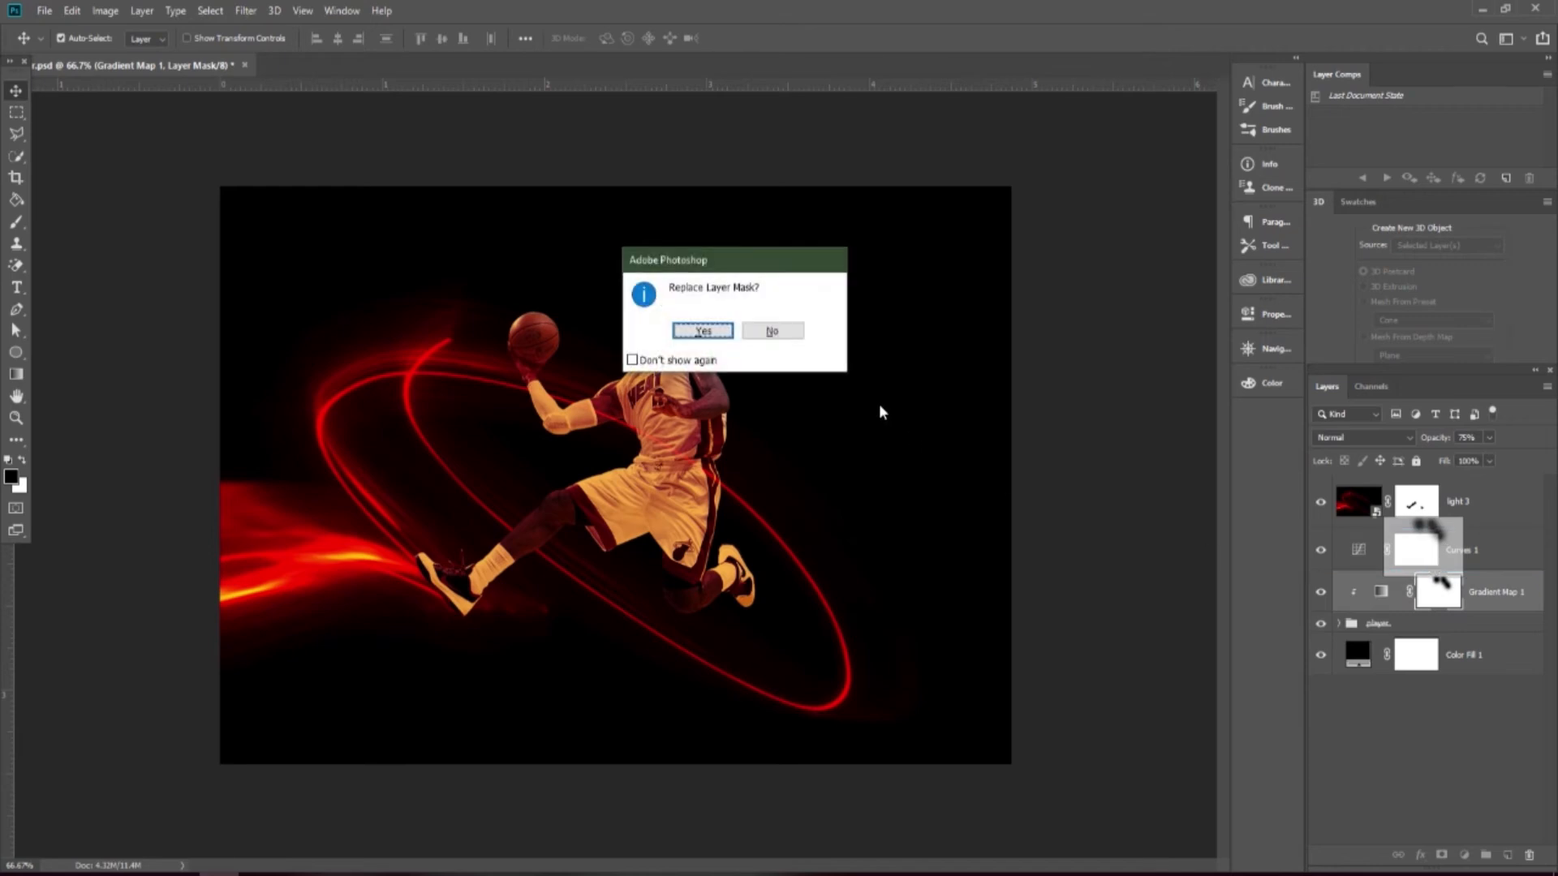
click(706, 331)
click(1422, 552)
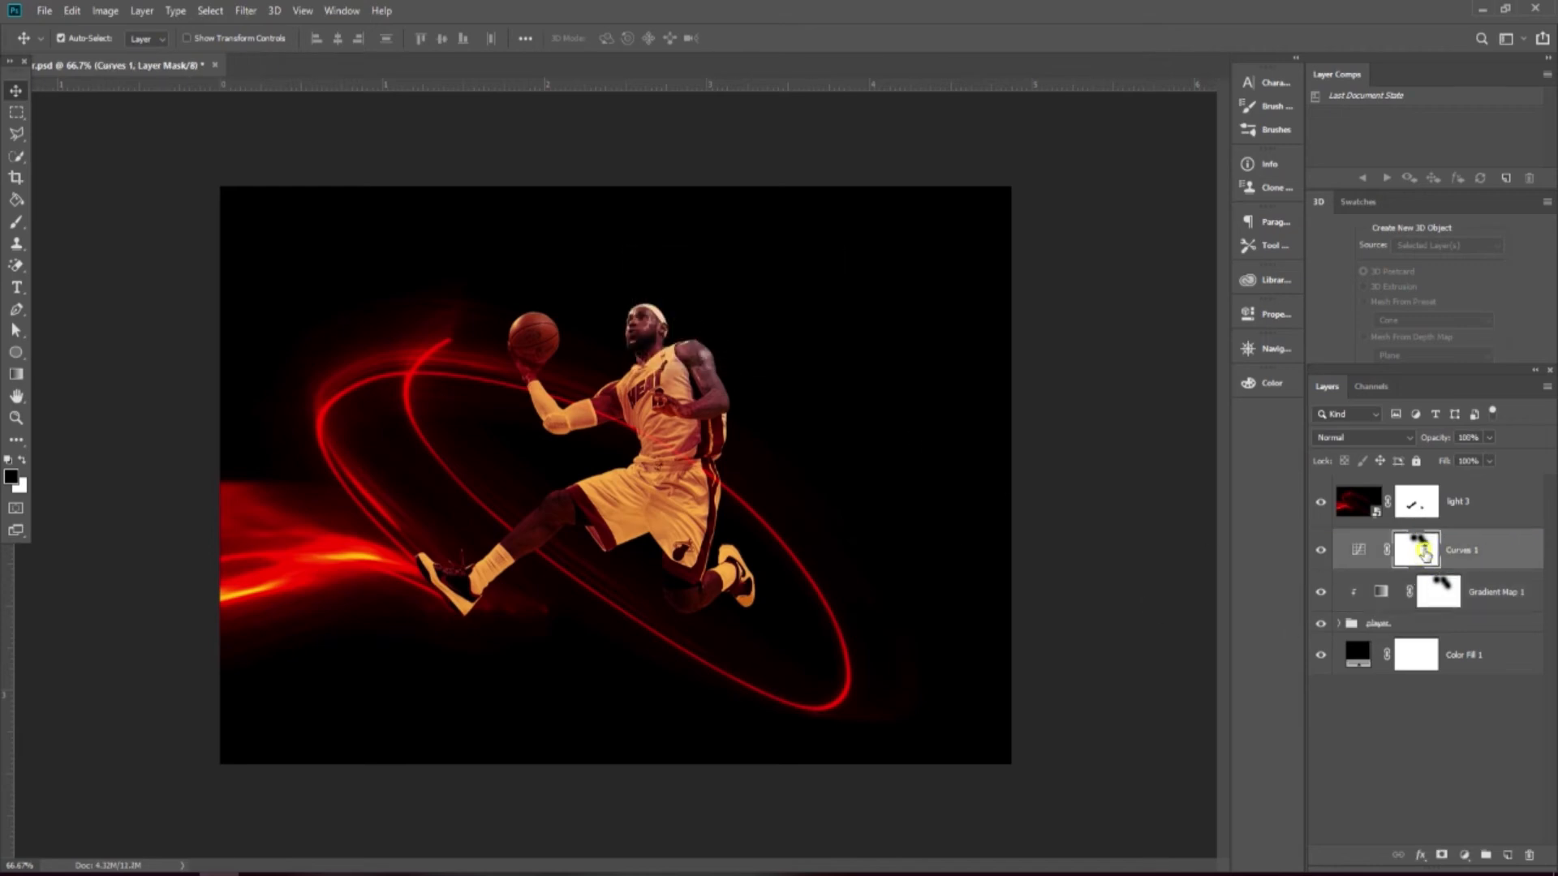
Clip the Curves adjustment to the player group, lower its white end point, and pull the midpoint down to input 176, output 92
double_click(1360, 552)
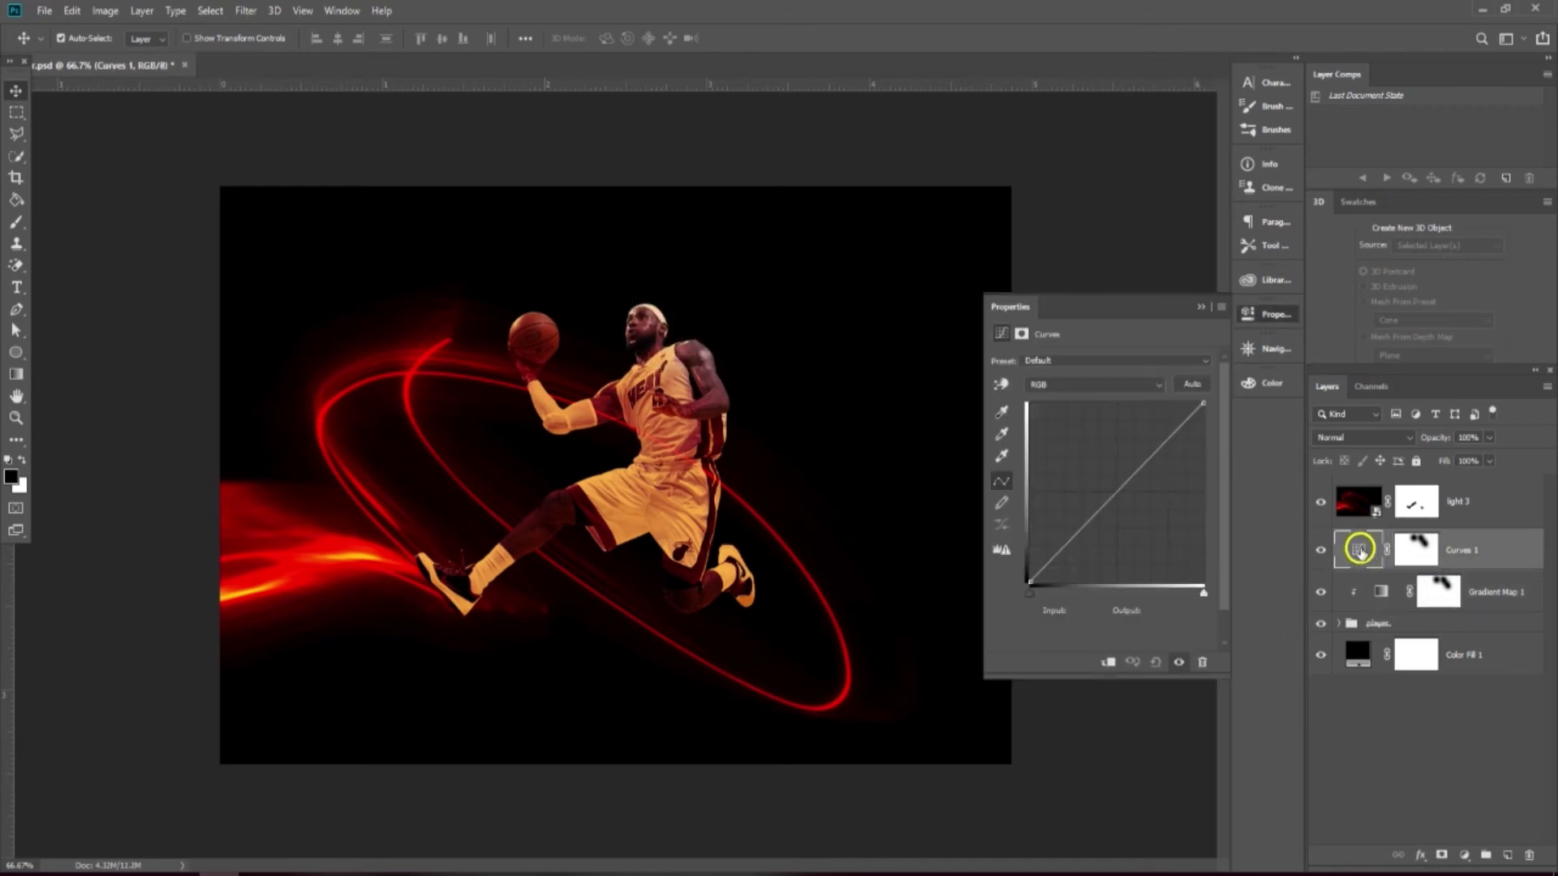
click(1107, 662)
click(1150, 463)
drag(1150, 462, 1157, 498)
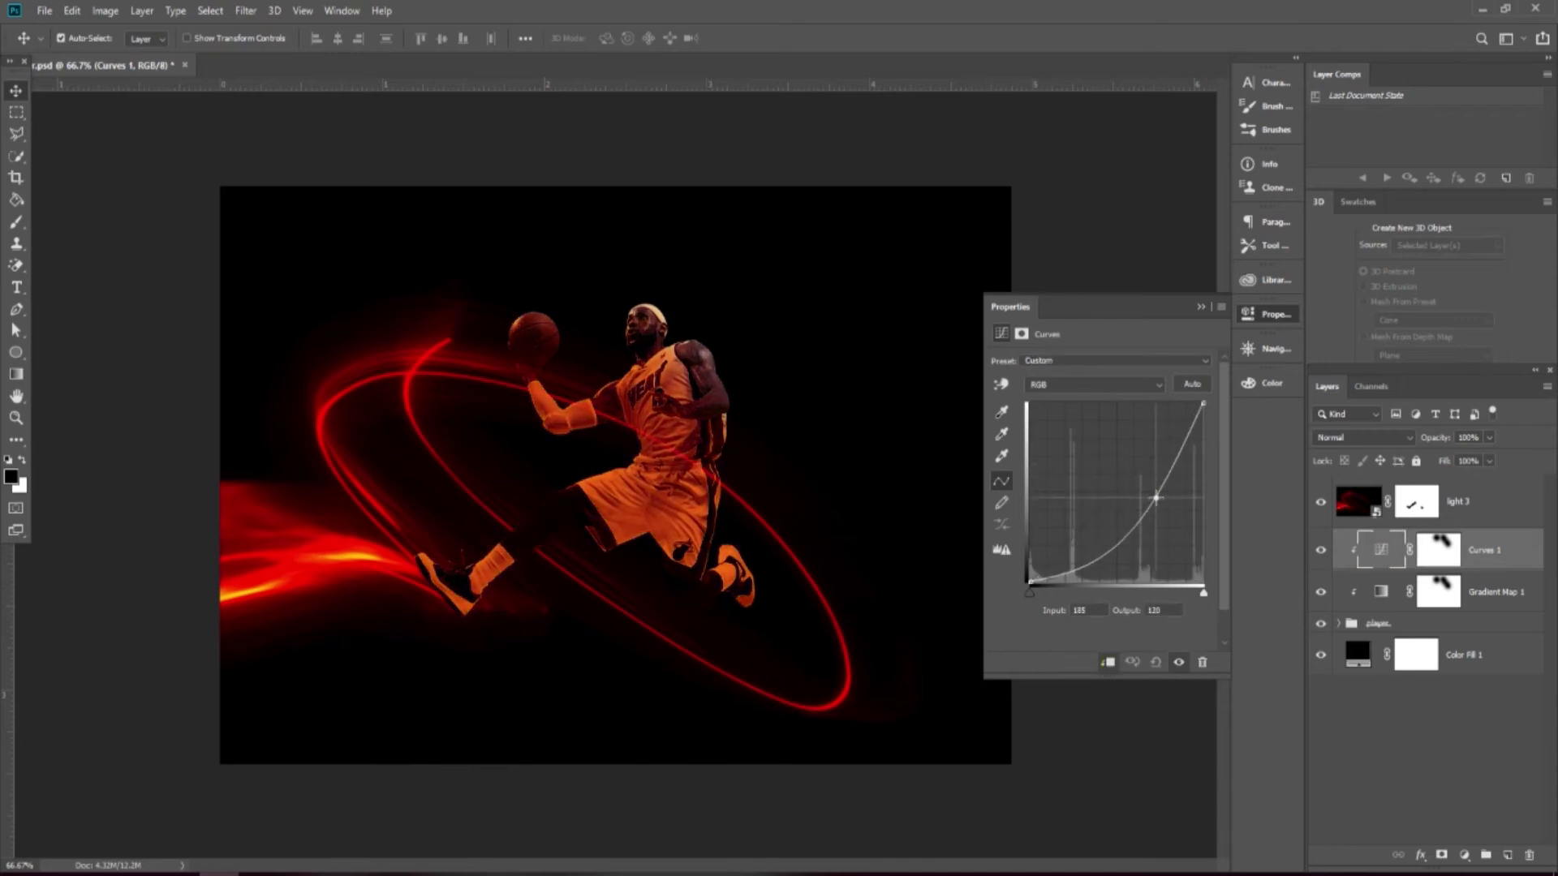
drag(1203, 403, 1203, 426)
drag(1157, 503, 1150, 517)
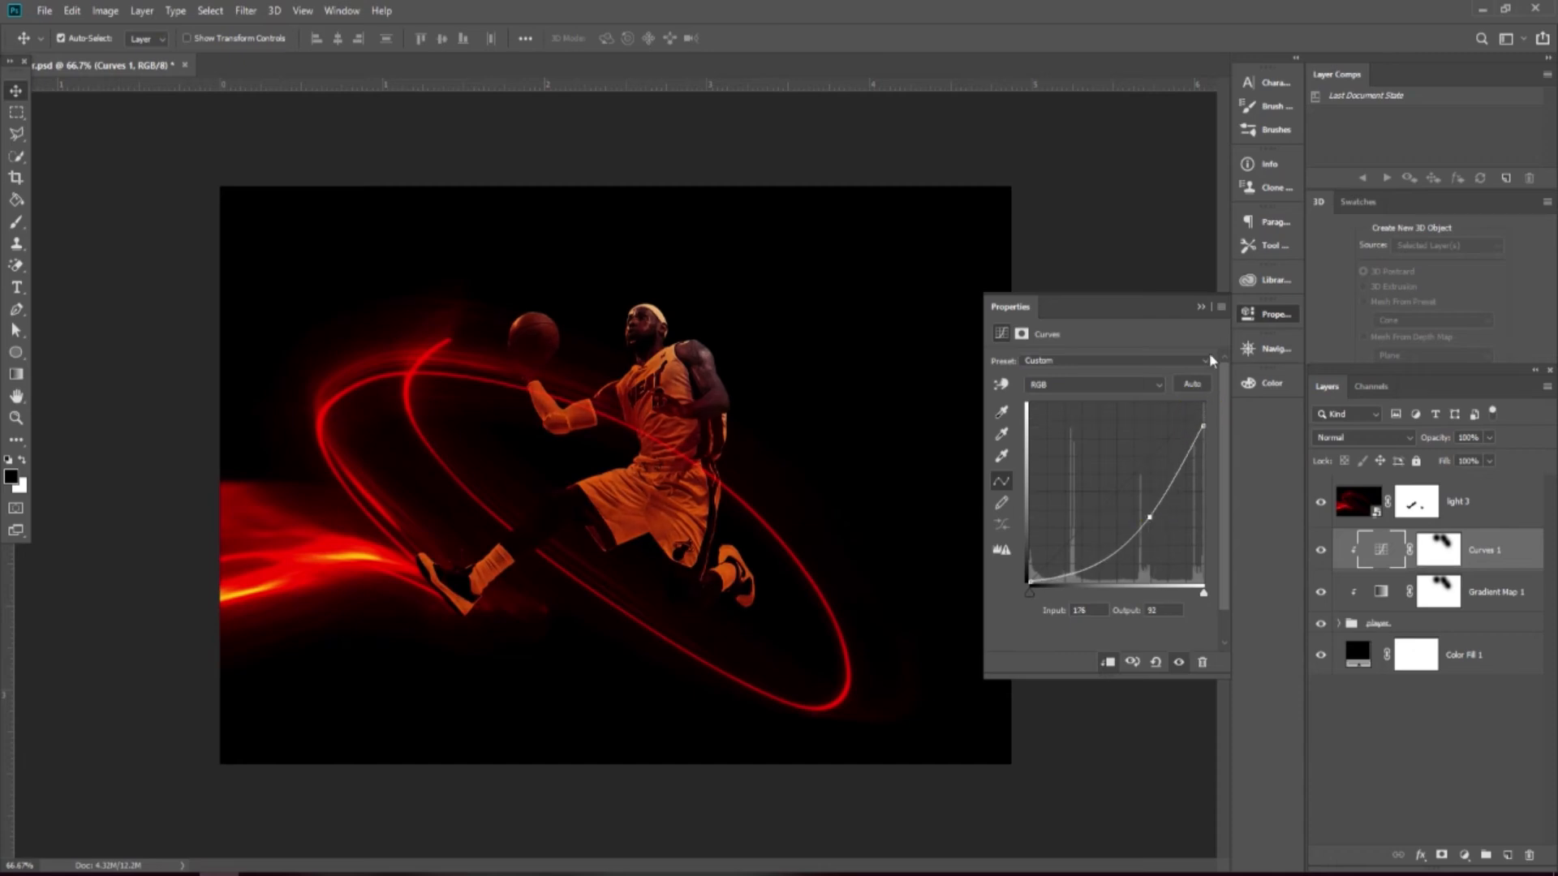
Invert the mask of the darkening Curves adjustment
click(1201, 307)
click(1442, 552)
key(ctrl+i)
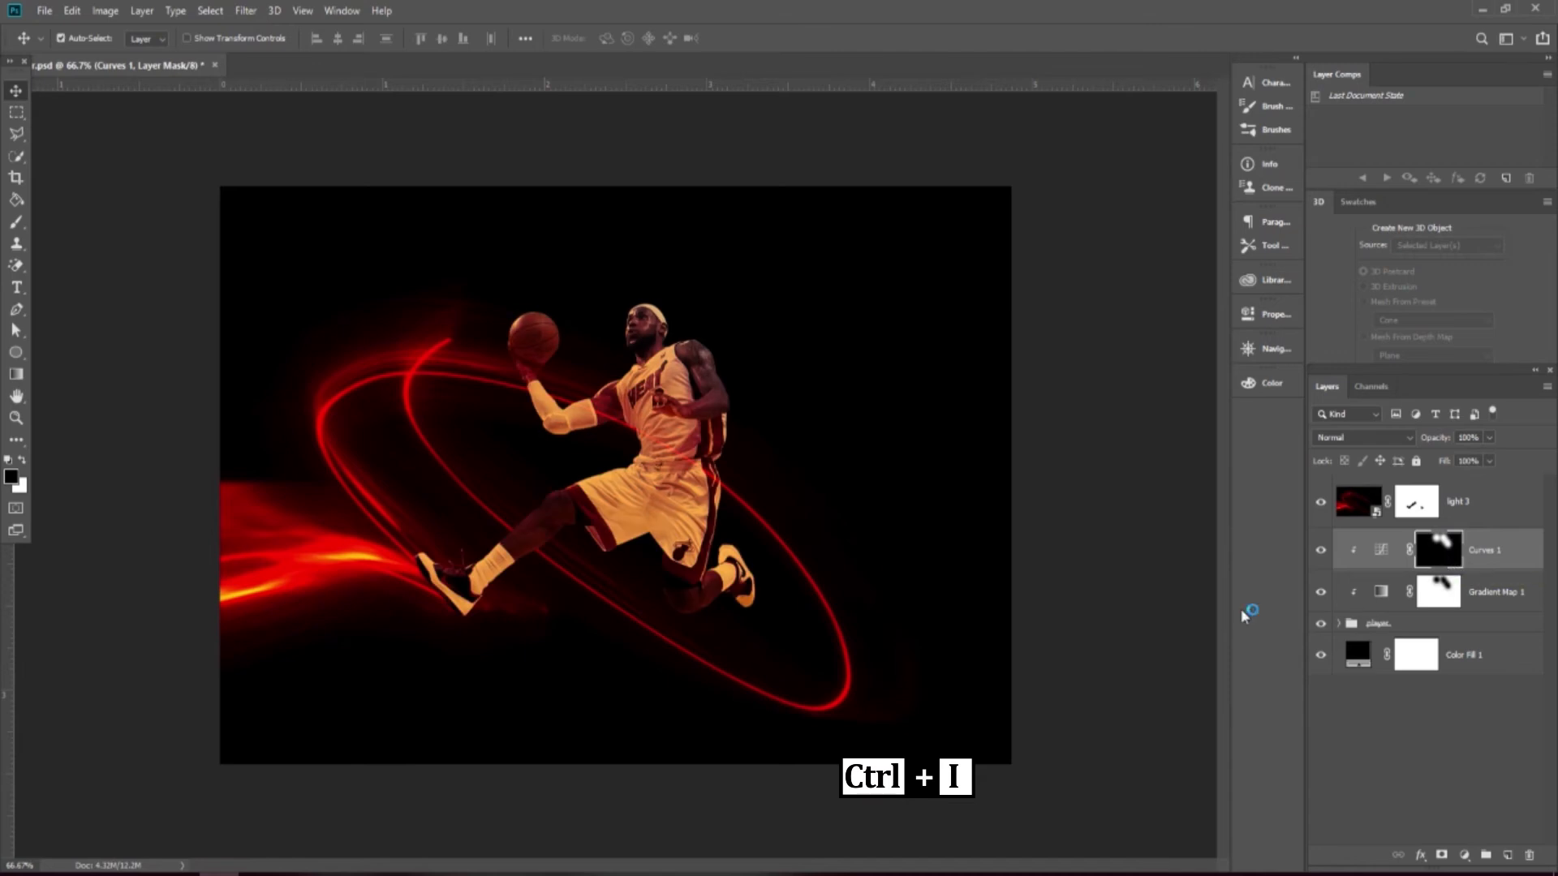
Darken the Curves adjustment further by lowering its white end point and moving the curve point to input 235, output 73
key(ctrl+plus)
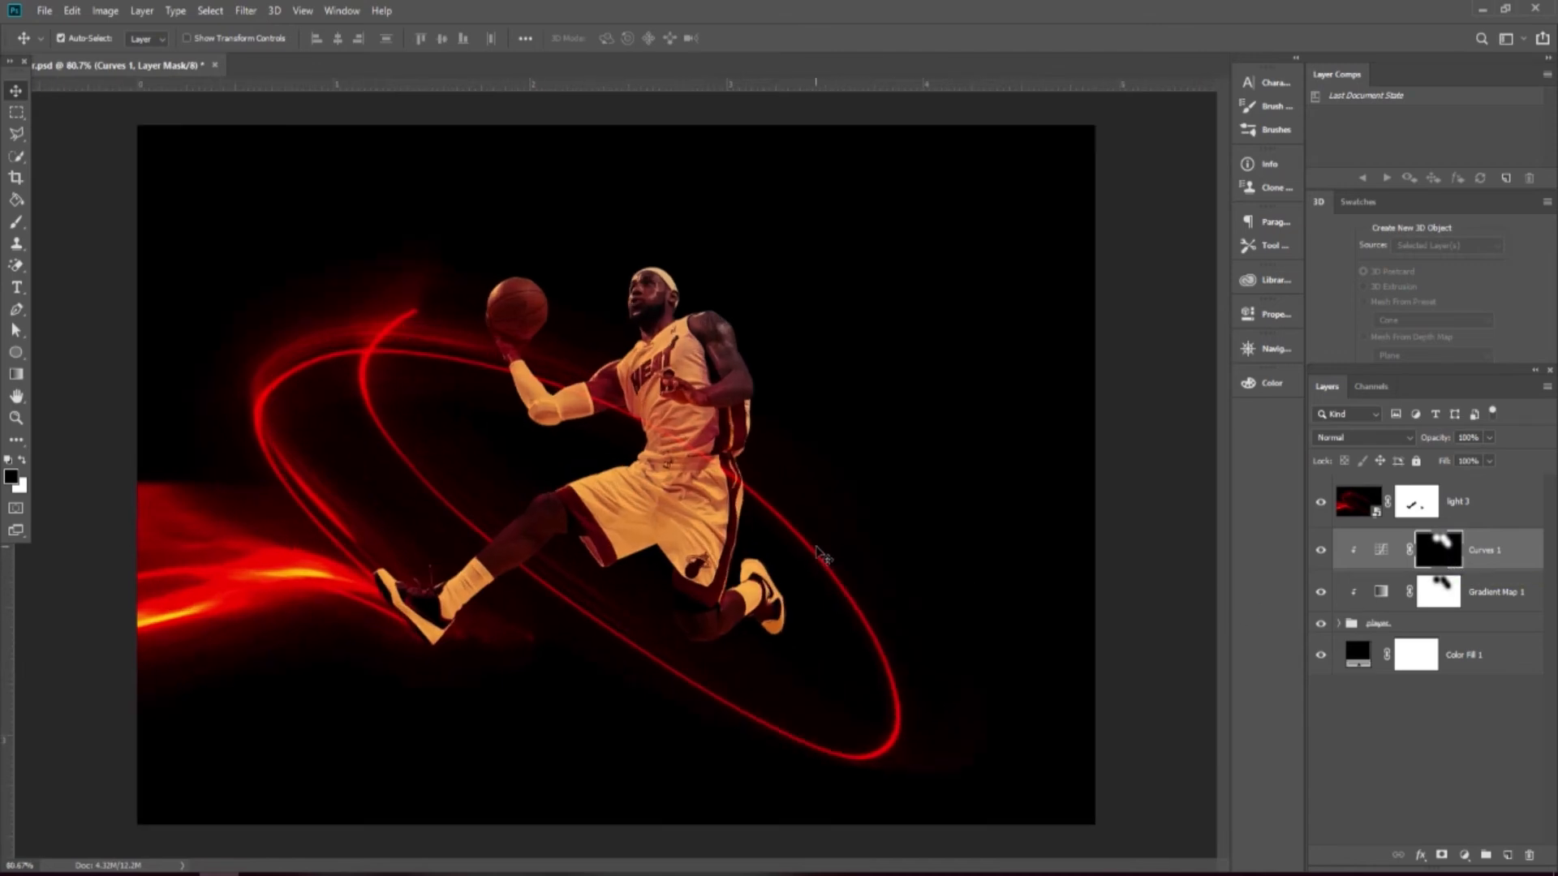
double_click(1381, 550)
drag(1139, 522, 1149, 574)
drag(1204, 429, 1204, 468)
drag(1149, 574, 1189, 533)
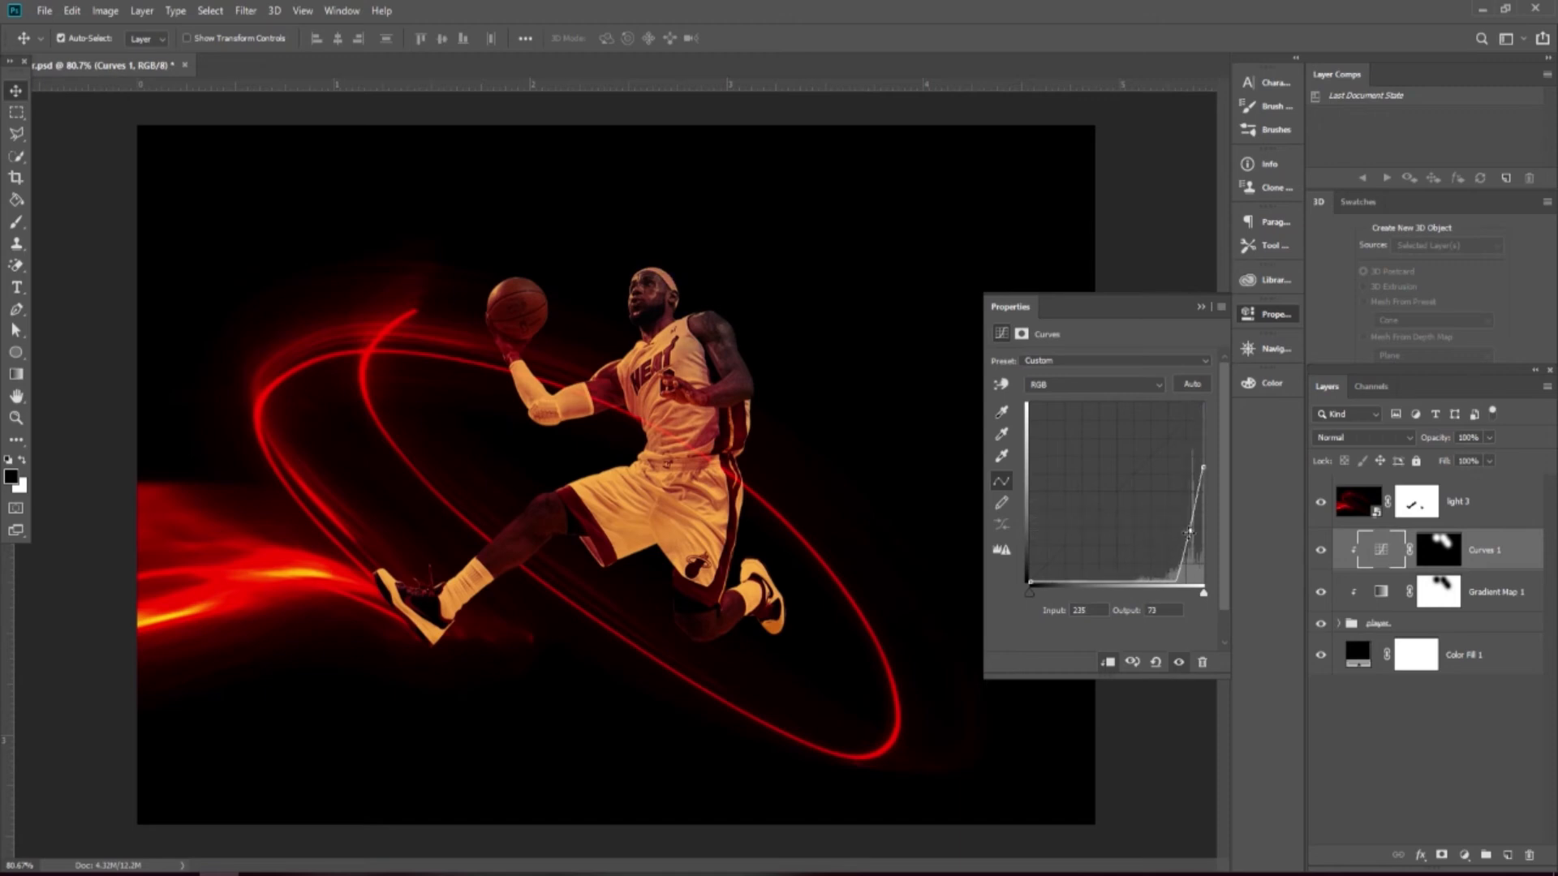
click(1200, 308)
click(1321, 550)
click(1320, 550)
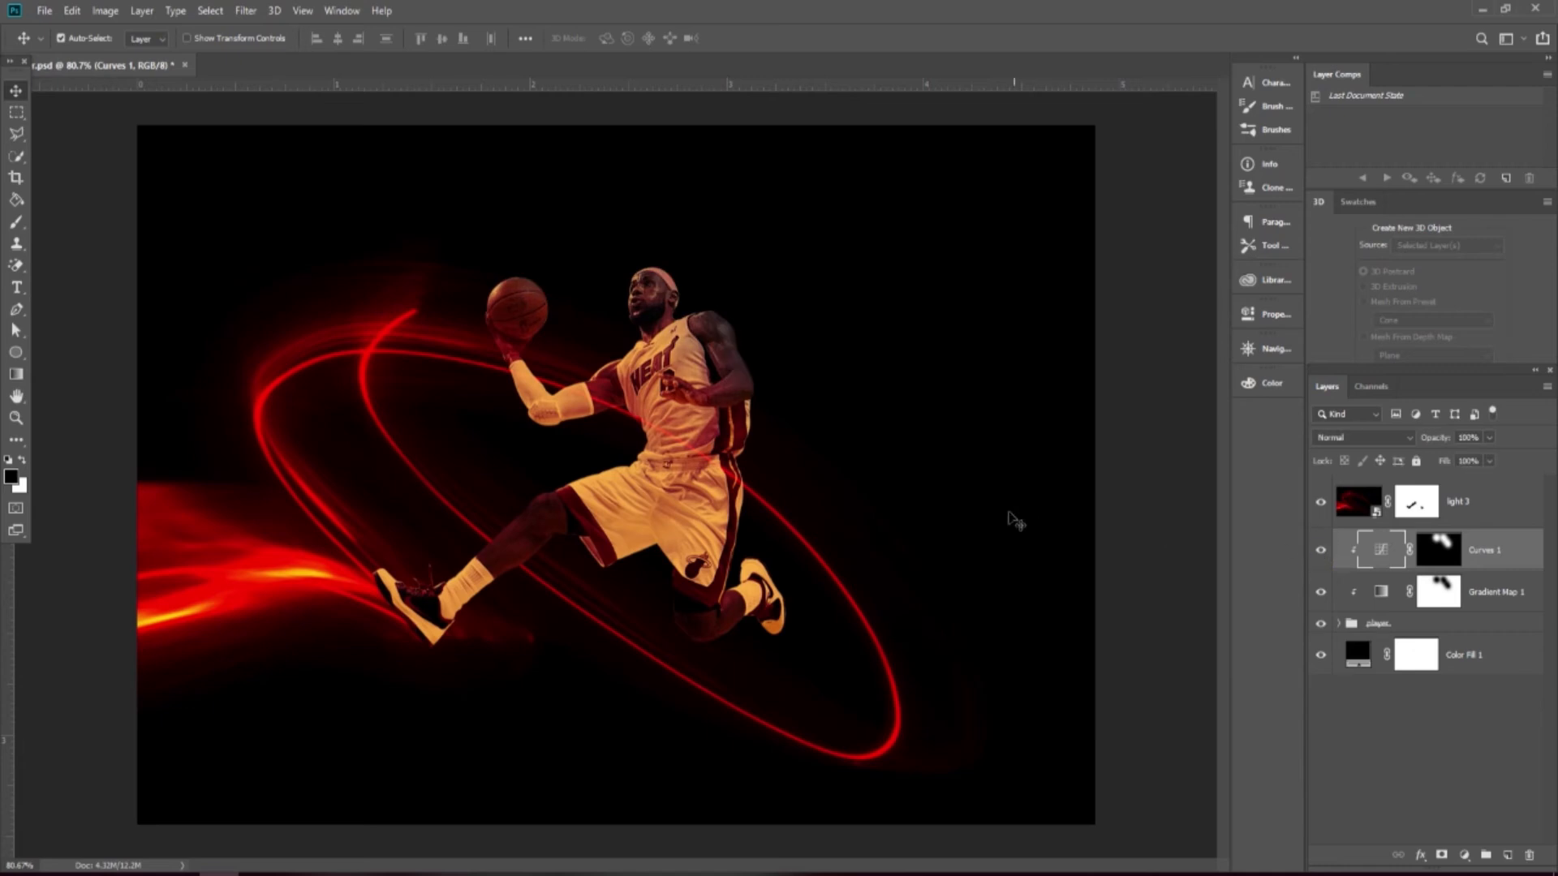
scroll(917, 509, down, 4)
scroll(828, 505, up, 2)
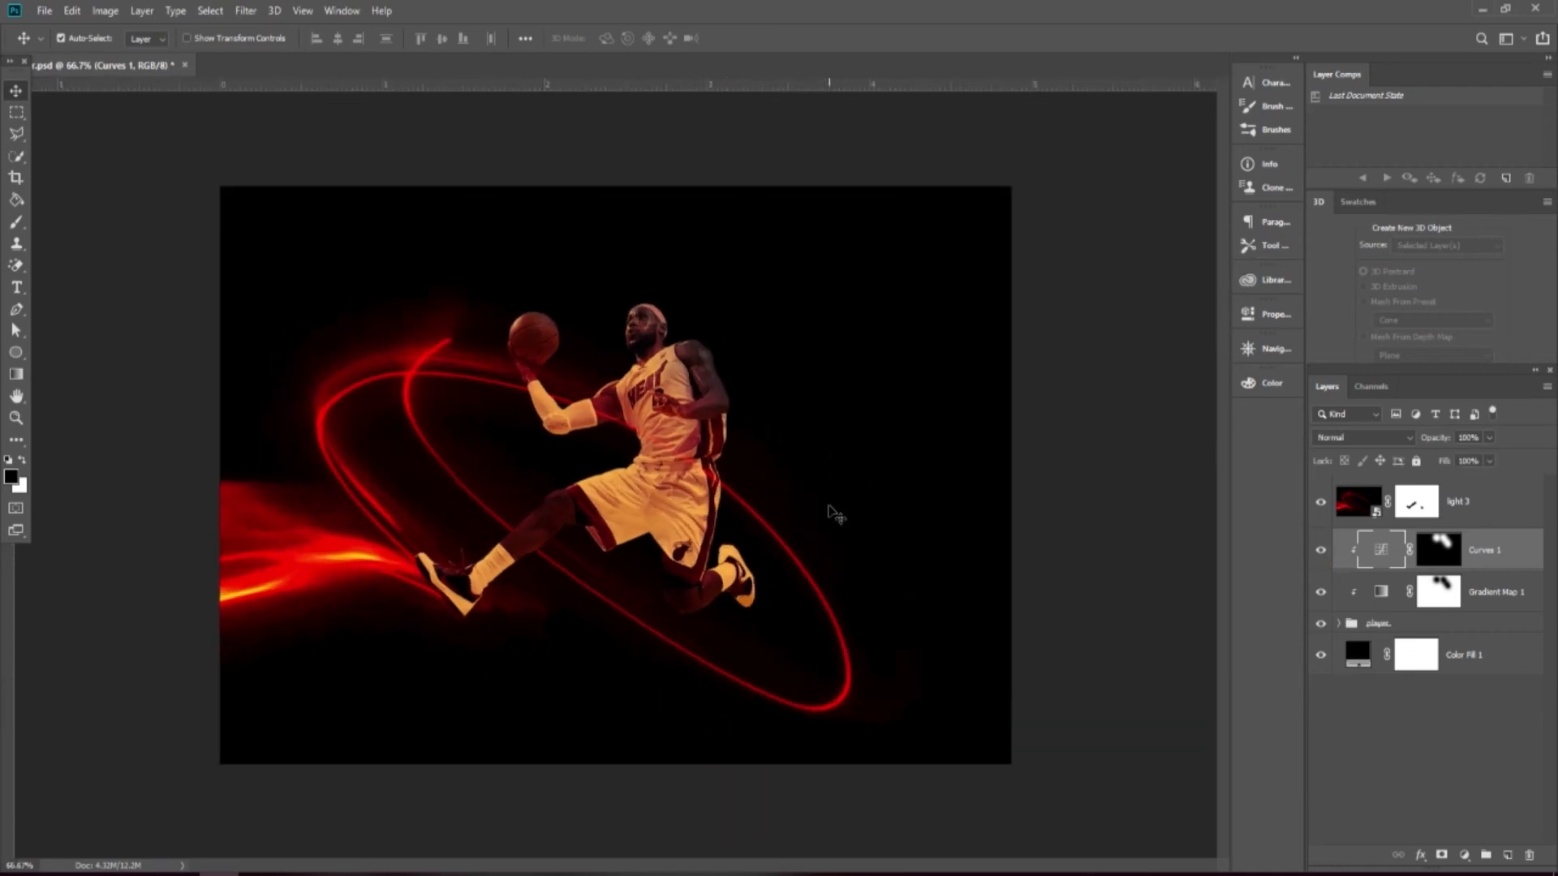
scroll(833, 513, up, 1)
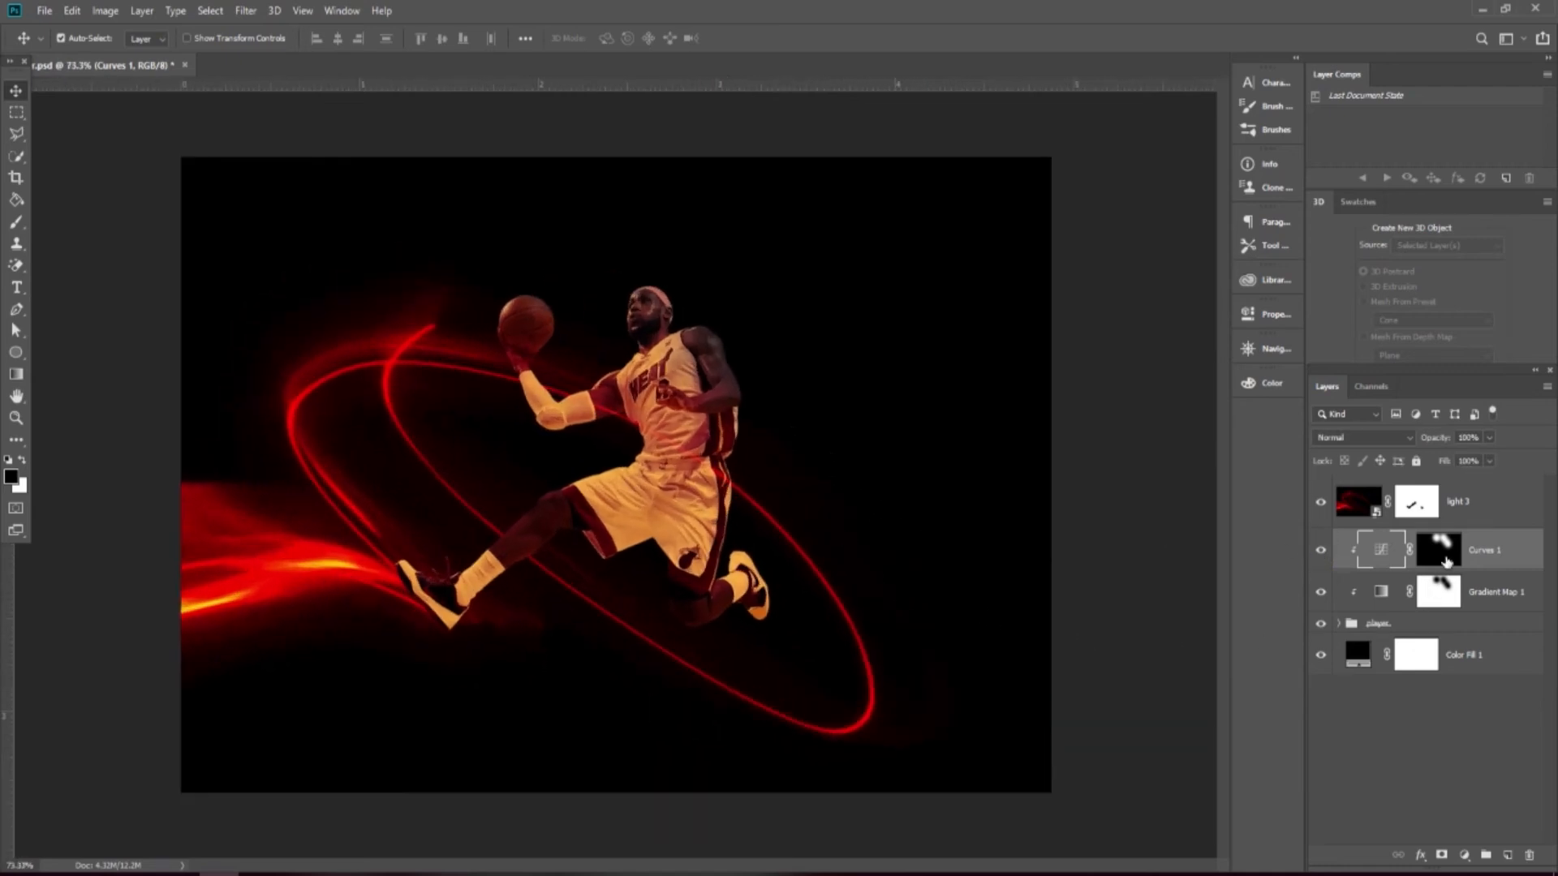
Add a second Curves adjustment above the first, raise its curve to input 117, output 222, and clip it to the player group
click(1464, 854)
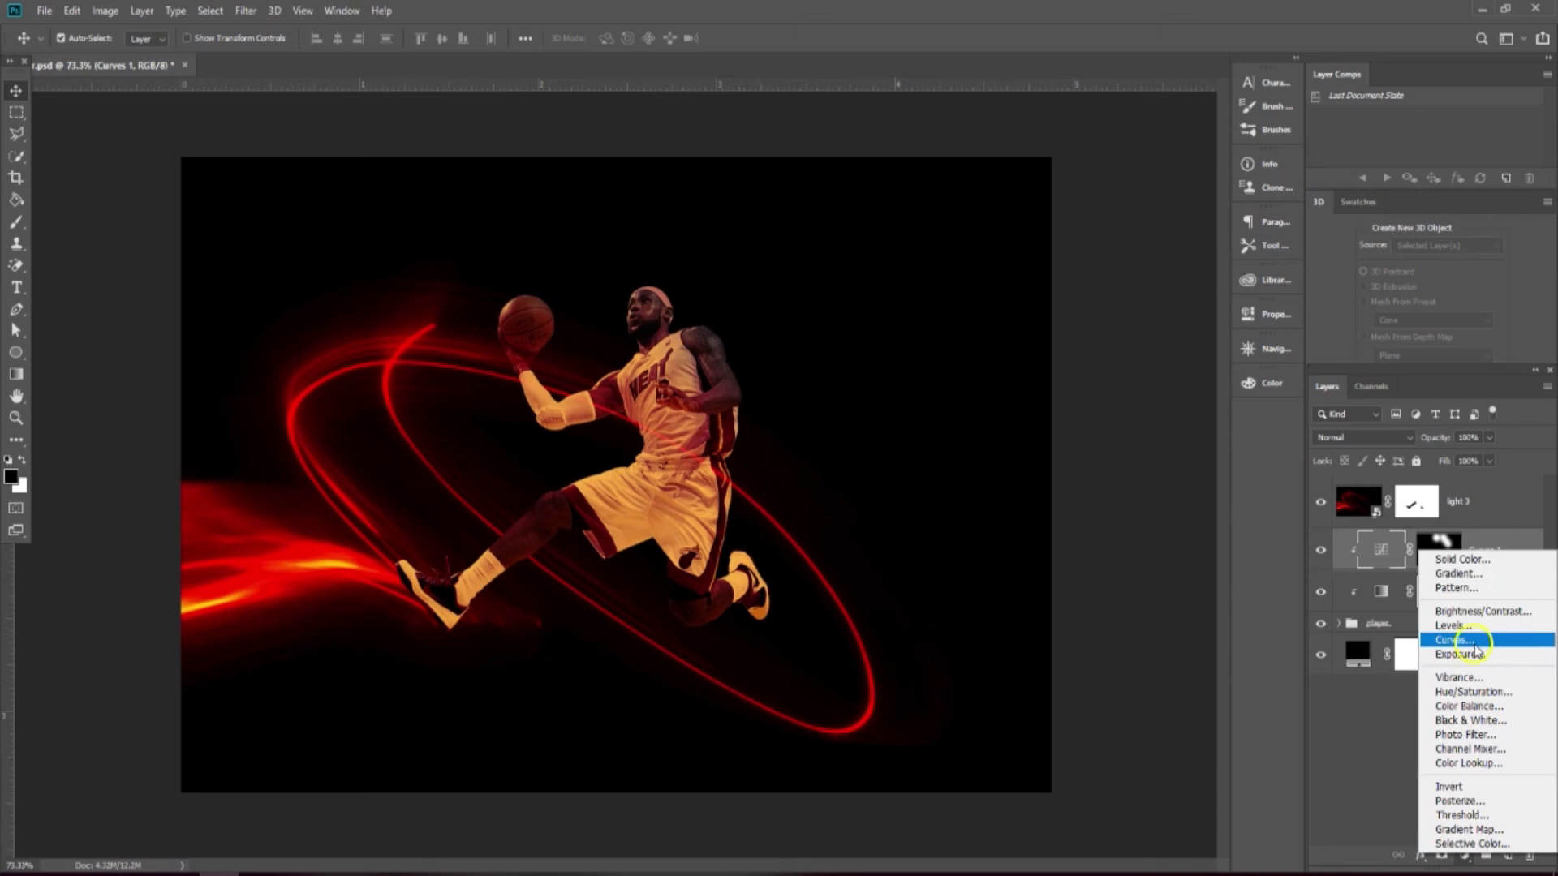
click(1475, 637)
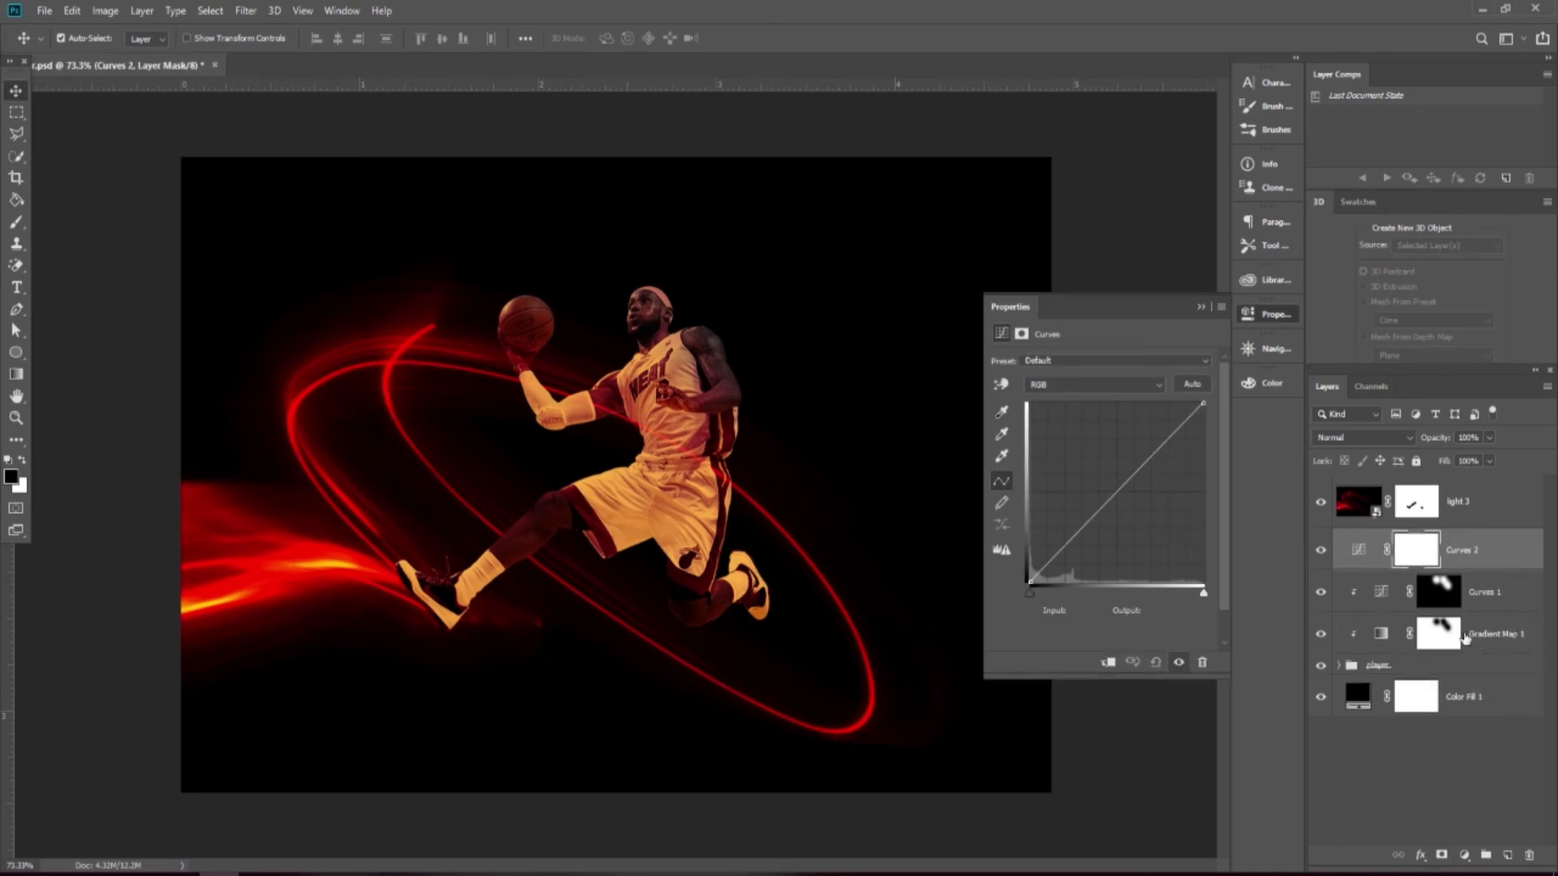
drag(1145, 466, 1109, 426)
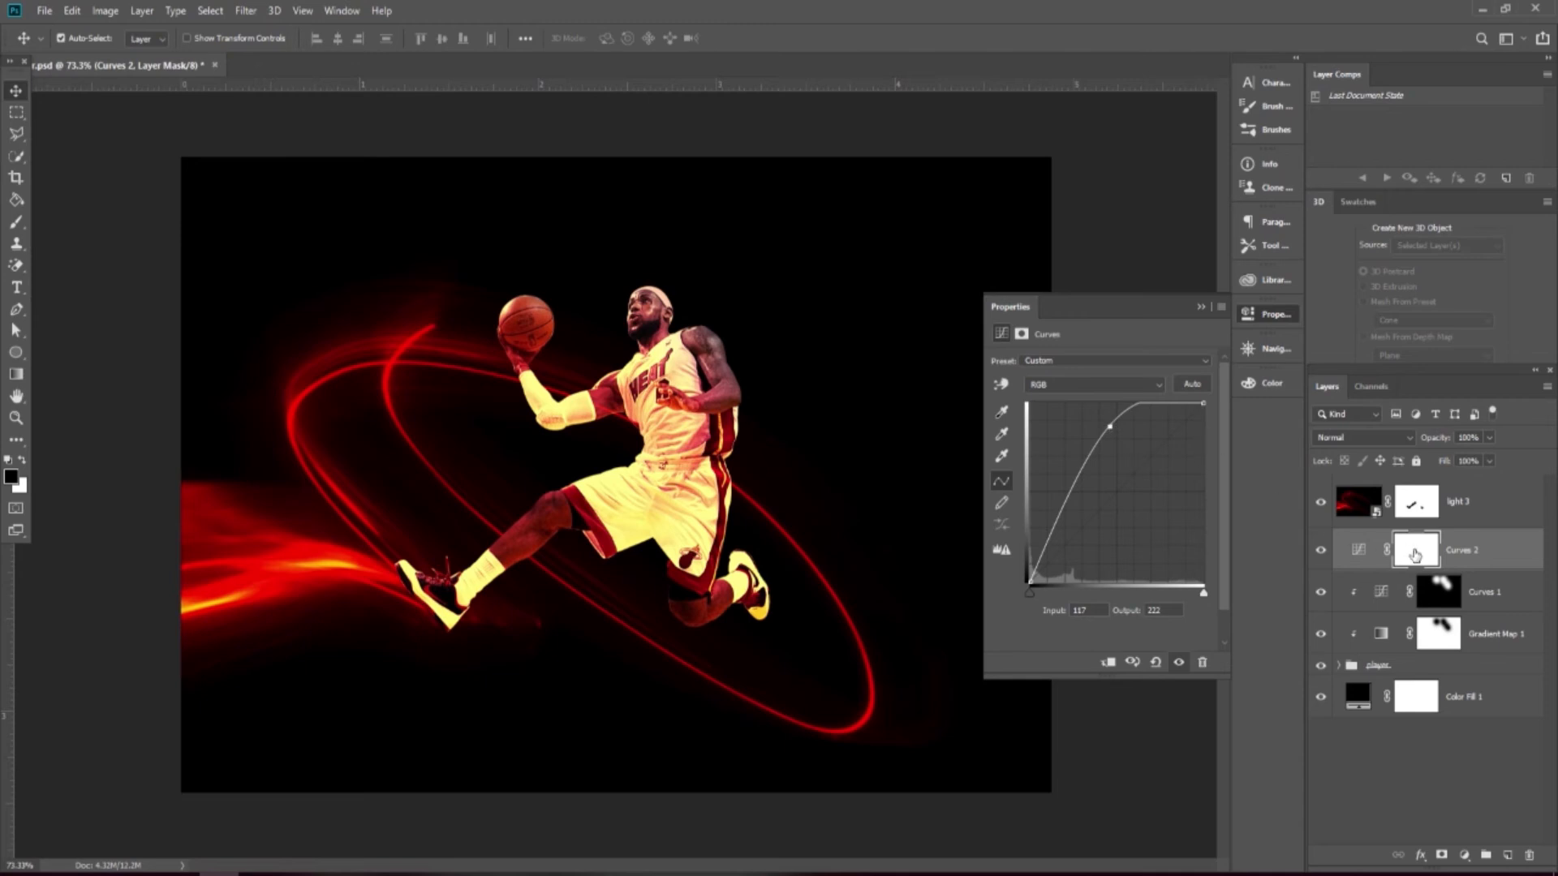
click(1109, 663)
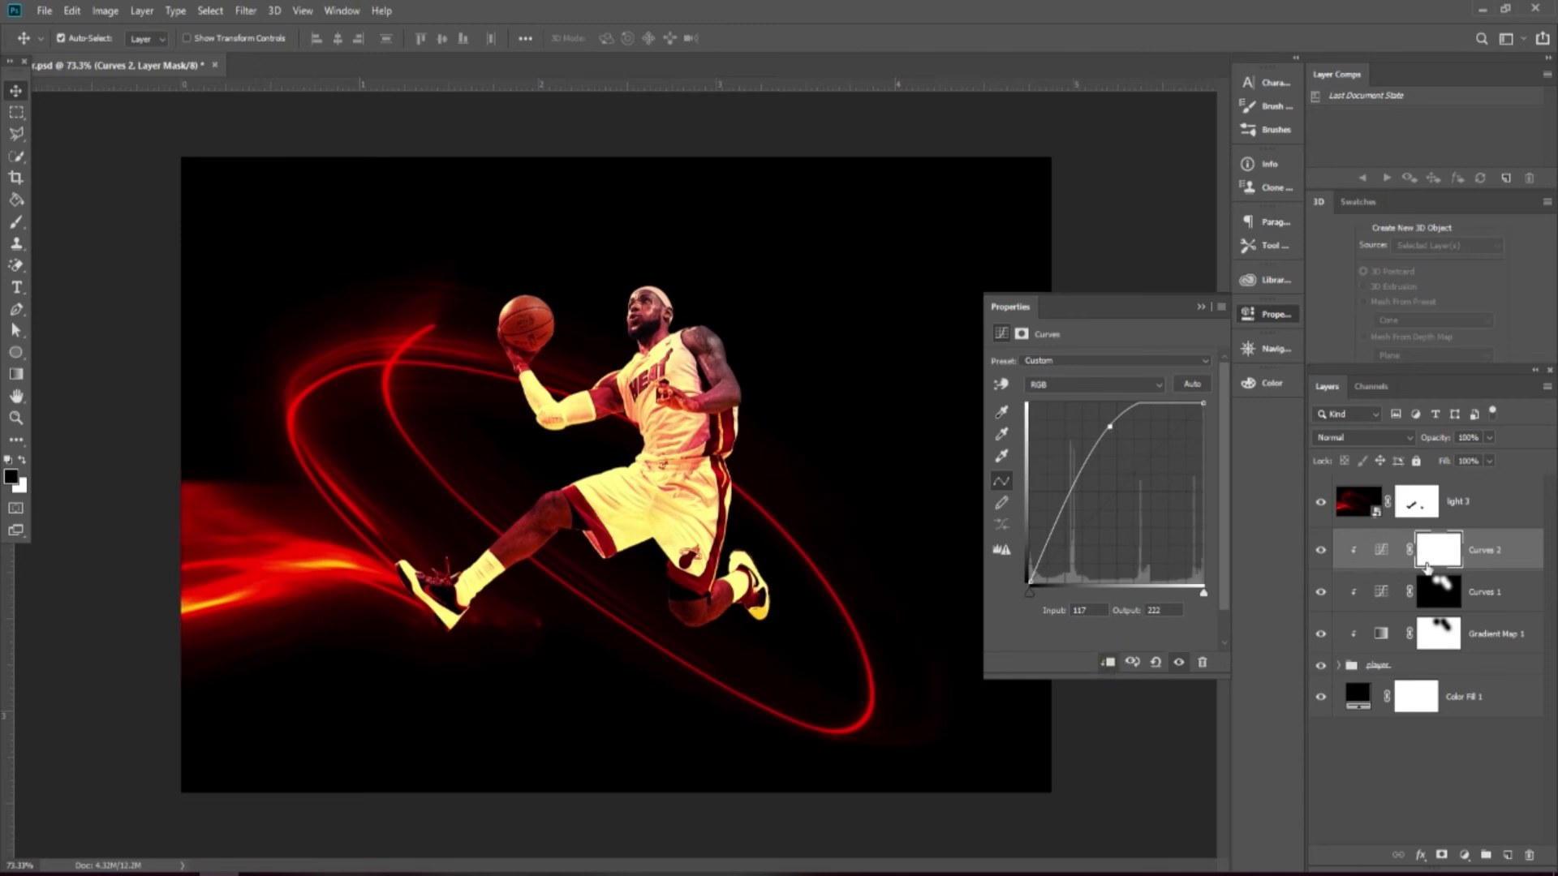
Invert the brightening Curves adjustment's mask to black
key(ctrl+i)
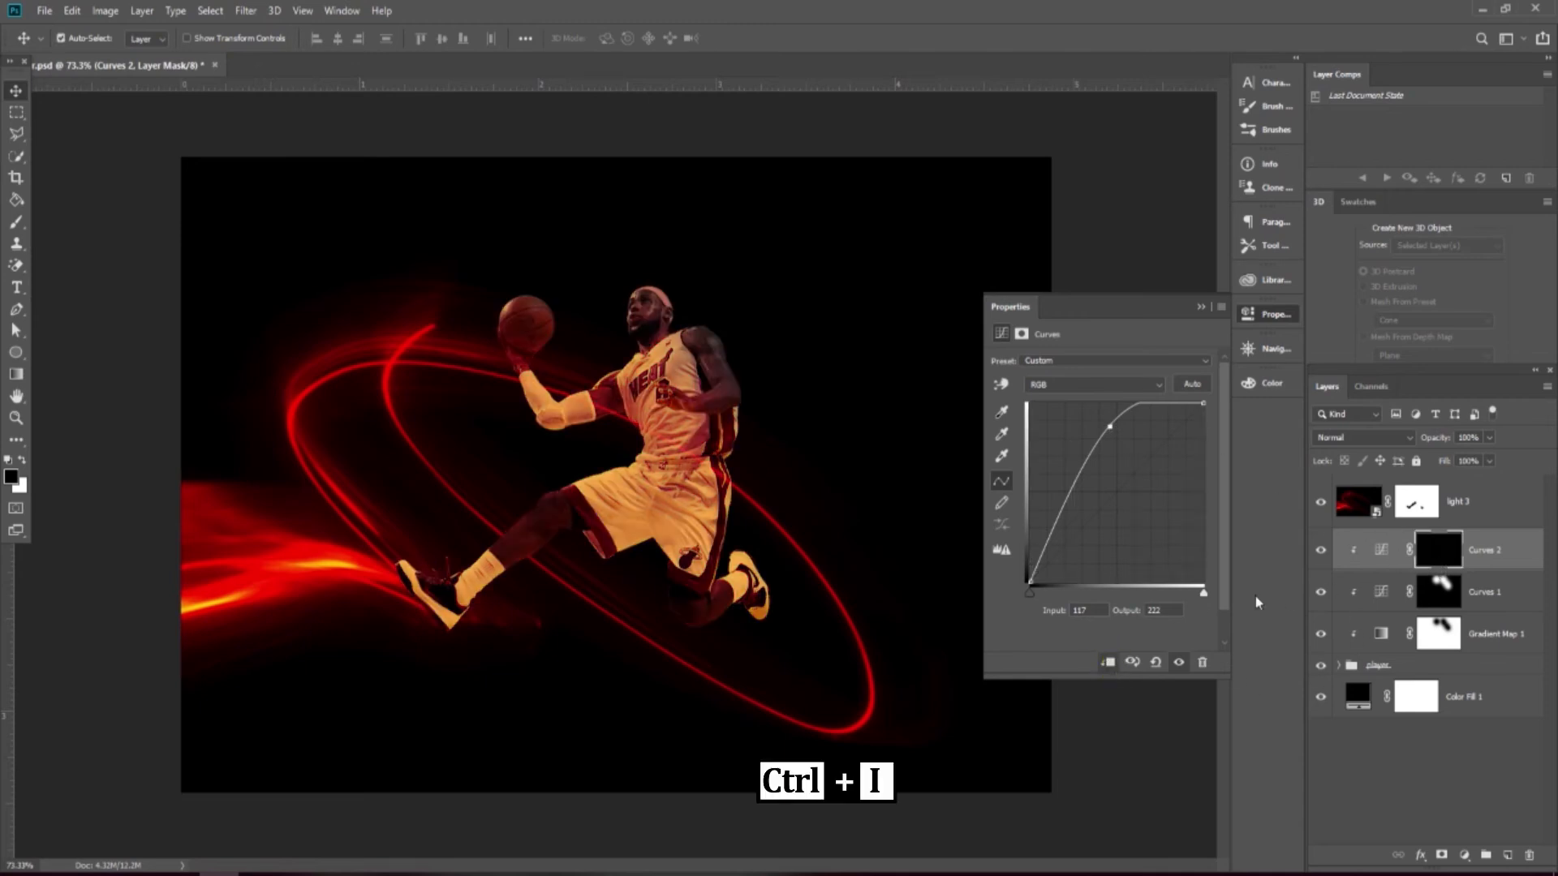
click(1199, 308)
scroll(524, 604, up, 5)
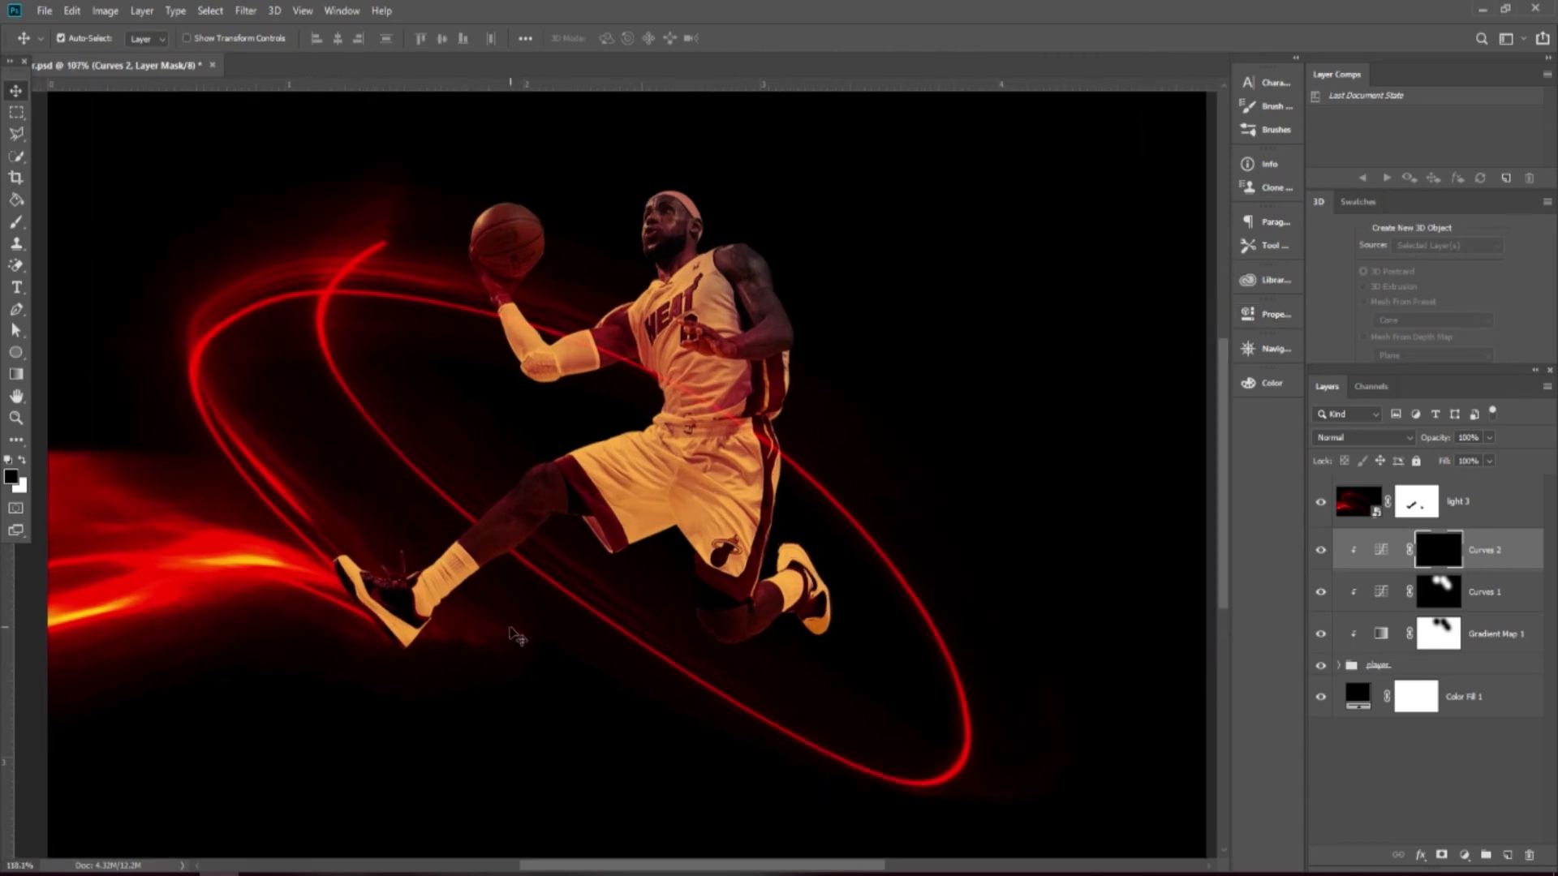
With a white Brush reduced to 45 px, paint the Curves 2 mask along the lower edge of the front shoe and sock
click(16, 222)
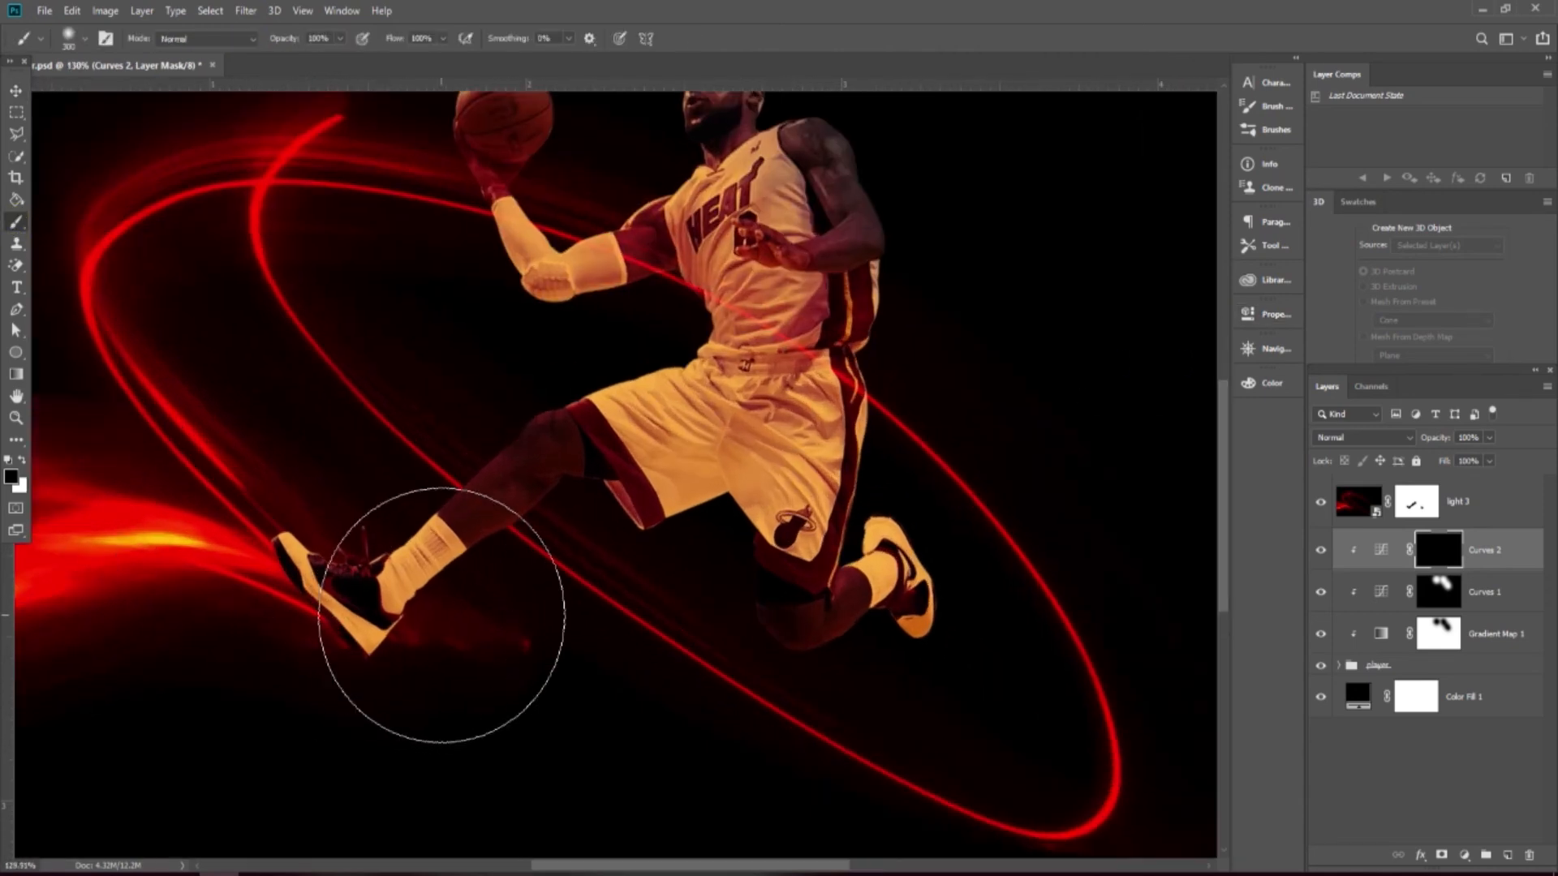
scroll(505, 654, up, 1)
key(bracketleft)
key(bracketleft)
key(bracketleft)
key(bracketleft)
key(bracketleft)
key(bracketleft)
key(bracketleft)
key(bracketleft)
key(bracketleft)
key(bracketleft)
scroll(417, 678, up, 1)
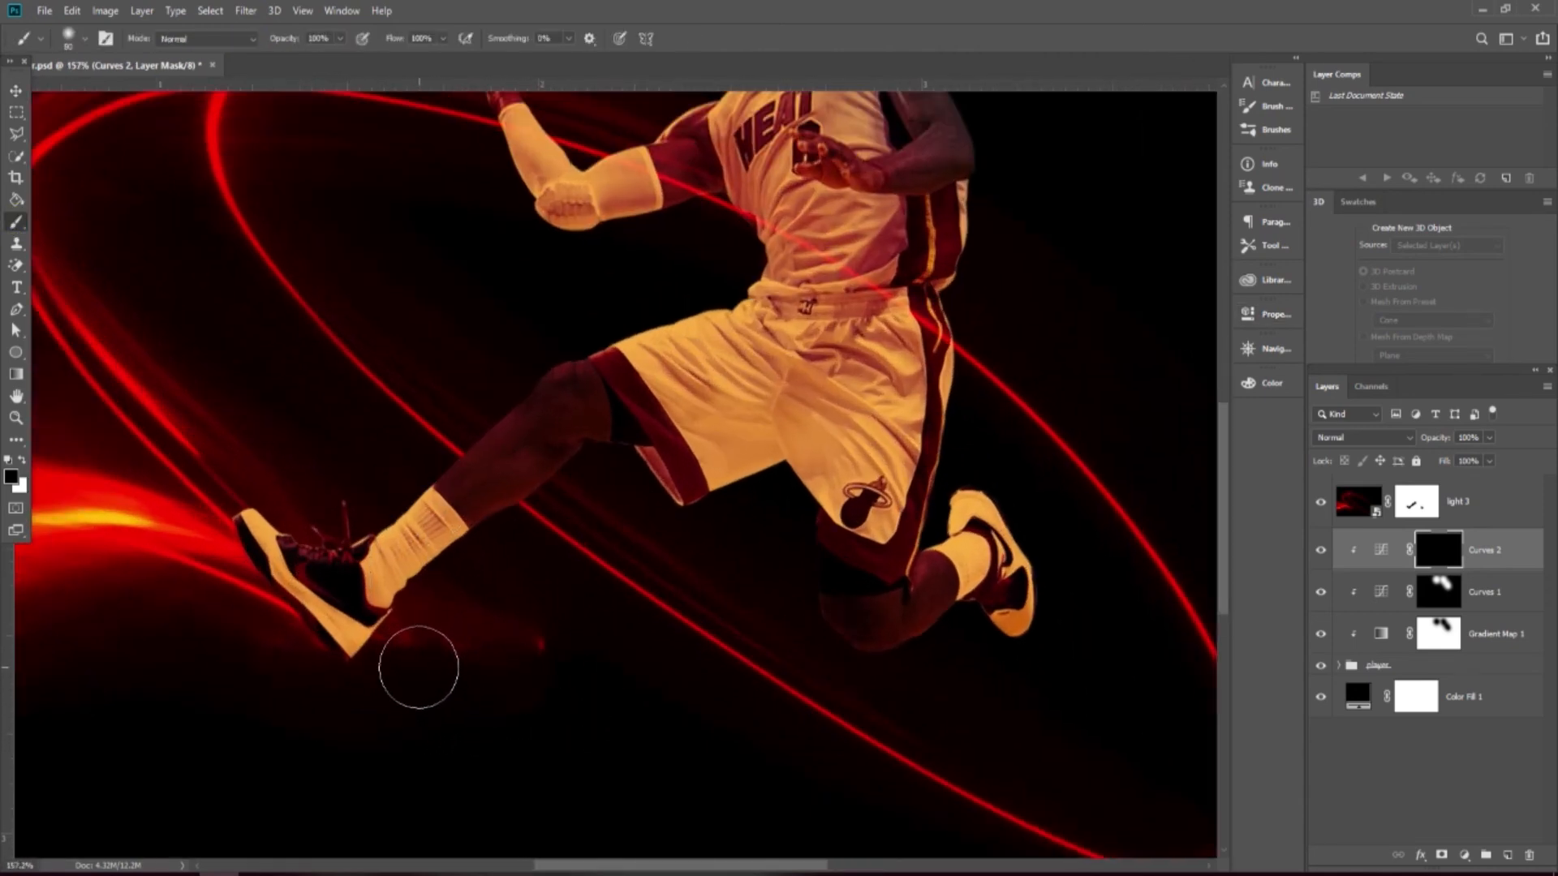
scroll(394, 670, up, 1)
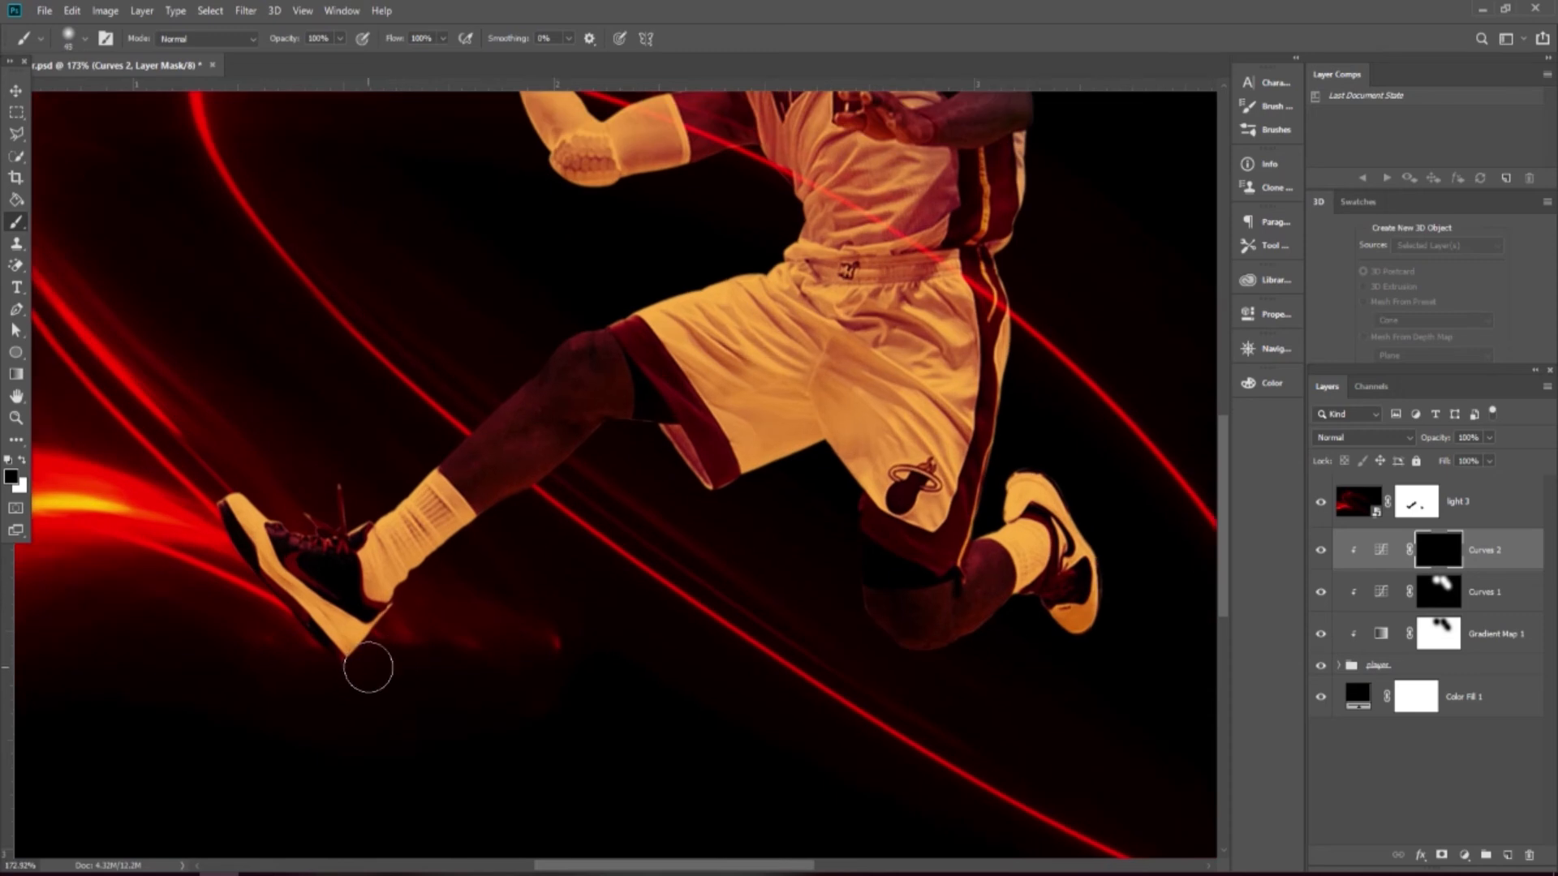
key(bracketleft)
click(21, 460)
mouse_move(349, 661)
mouse_down()
mouse_move(399, 599)
mouse_move(535, 504)
mouse_move(433, 575)
mouse_move(345, 674)
mouse_up()
Reveal the Curves 2 brightening along the underside of the extended leg and the hem of the shorts
mouse_move(489, 535)
mouse_down()
mouse_move(574, 462)
mouse_move(643, 446)
mouse_up()
drag(699, 504, 658, 452)
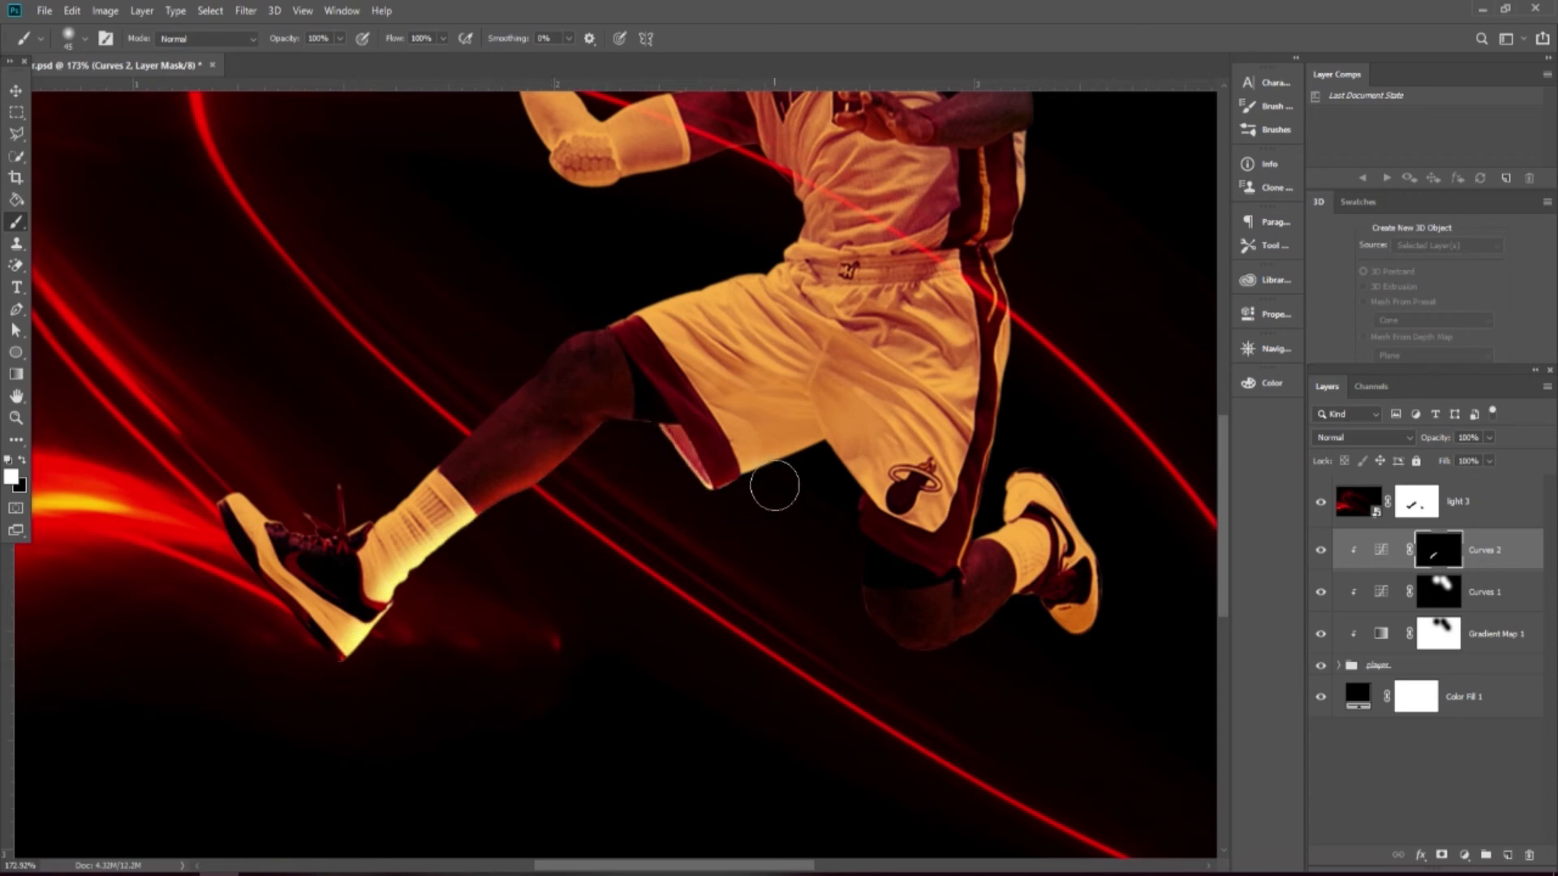
scroll(767, 610, down, 2)
scroll(839, 658, up, 2)
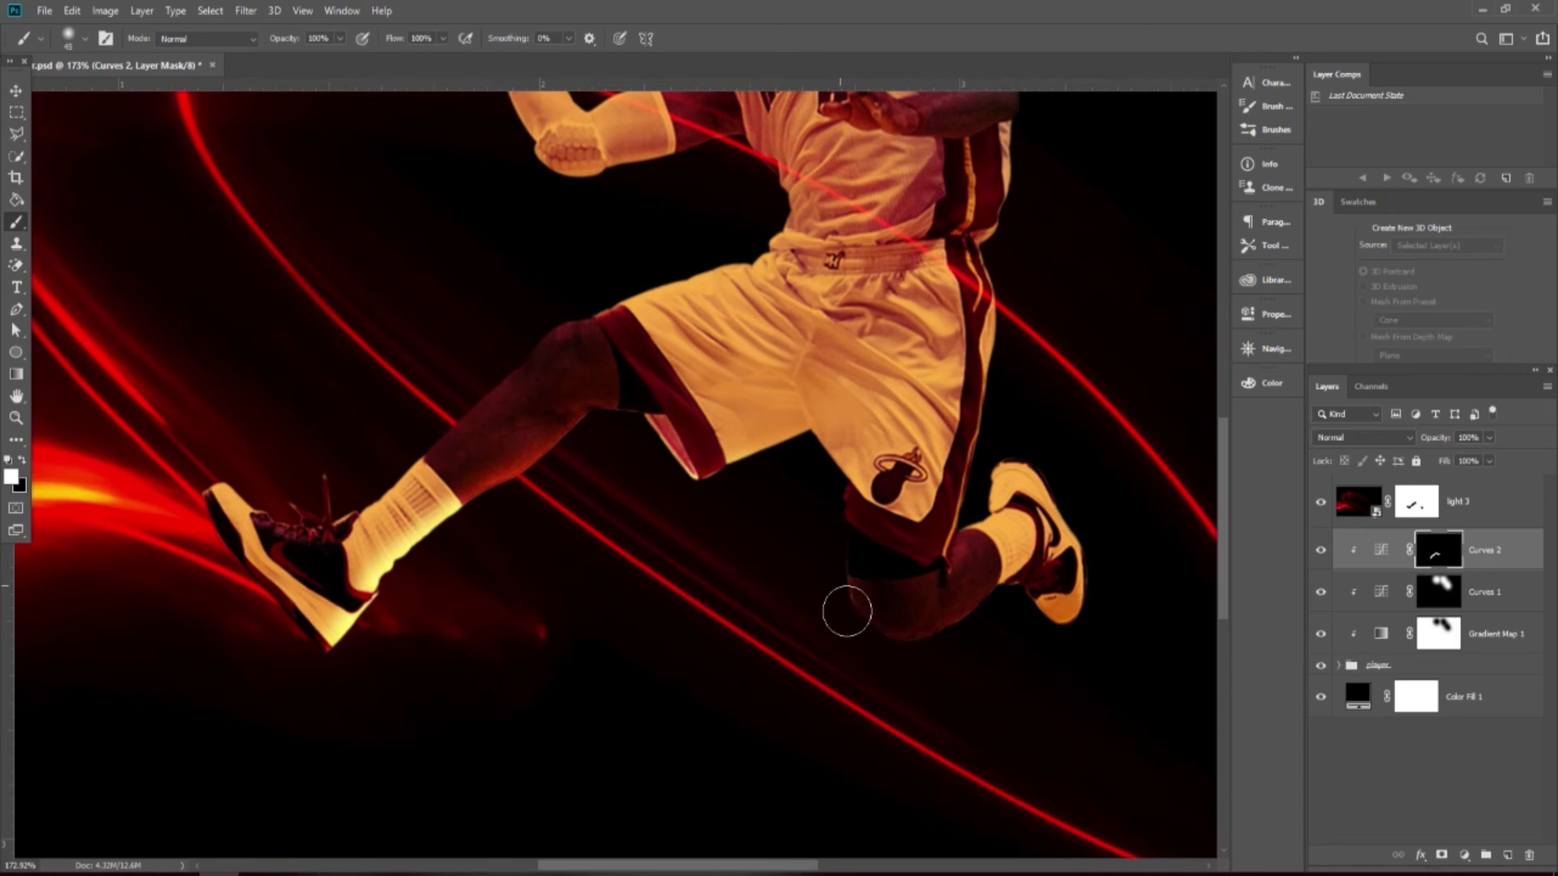
scroll(252, 562, up, 2)
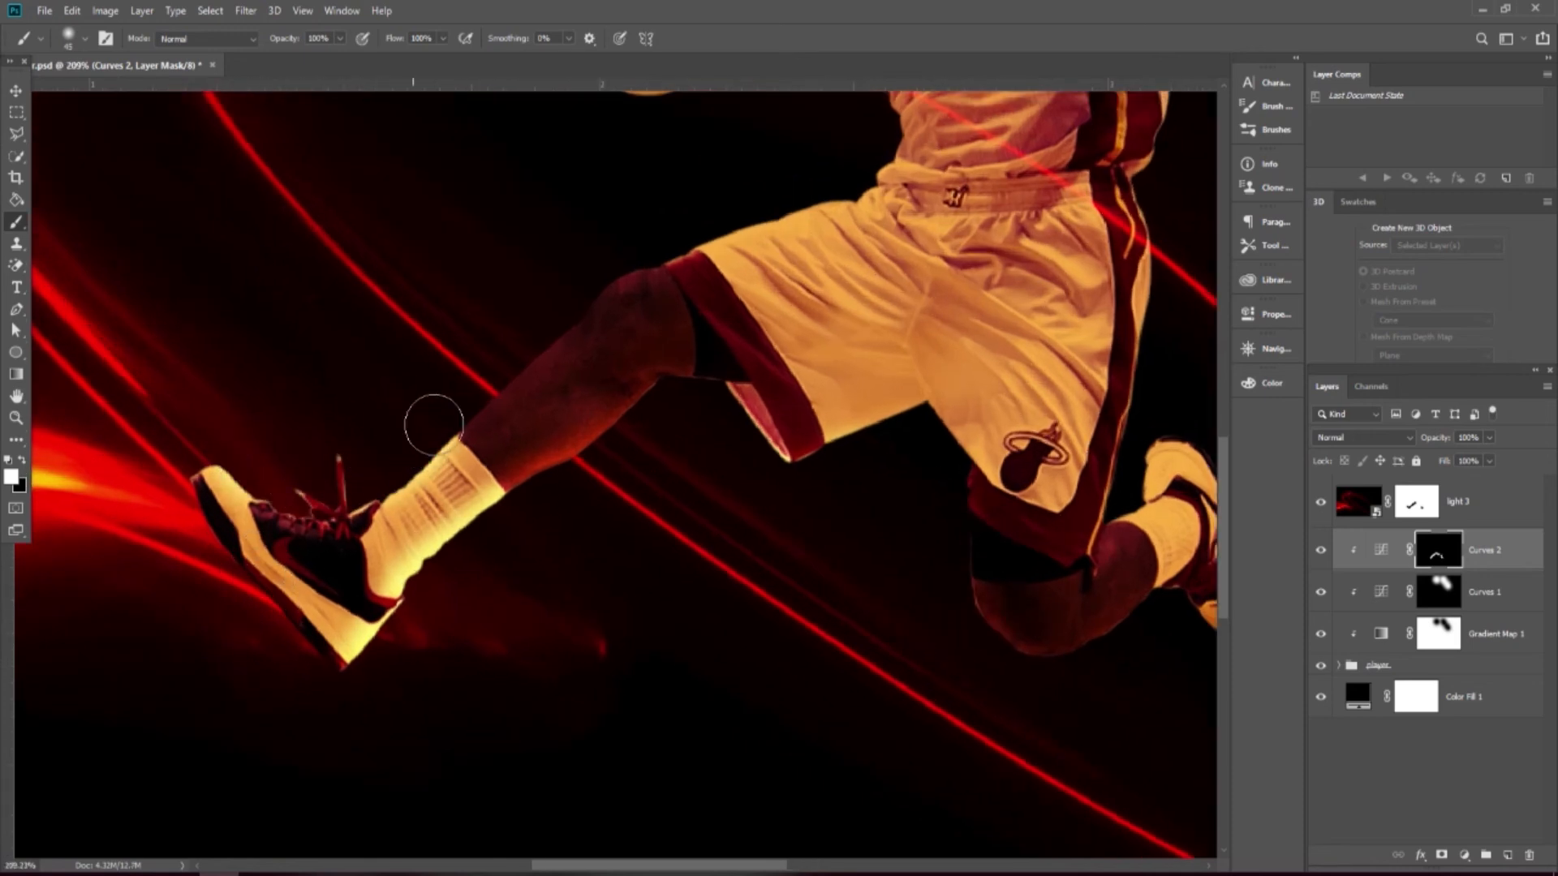
Paint the Curves 2 mask white along the upper edge of the front leg and the underside of the sleeved arm
drag(558, 296, 542, 313)
scroll(548, 325, down, 11)
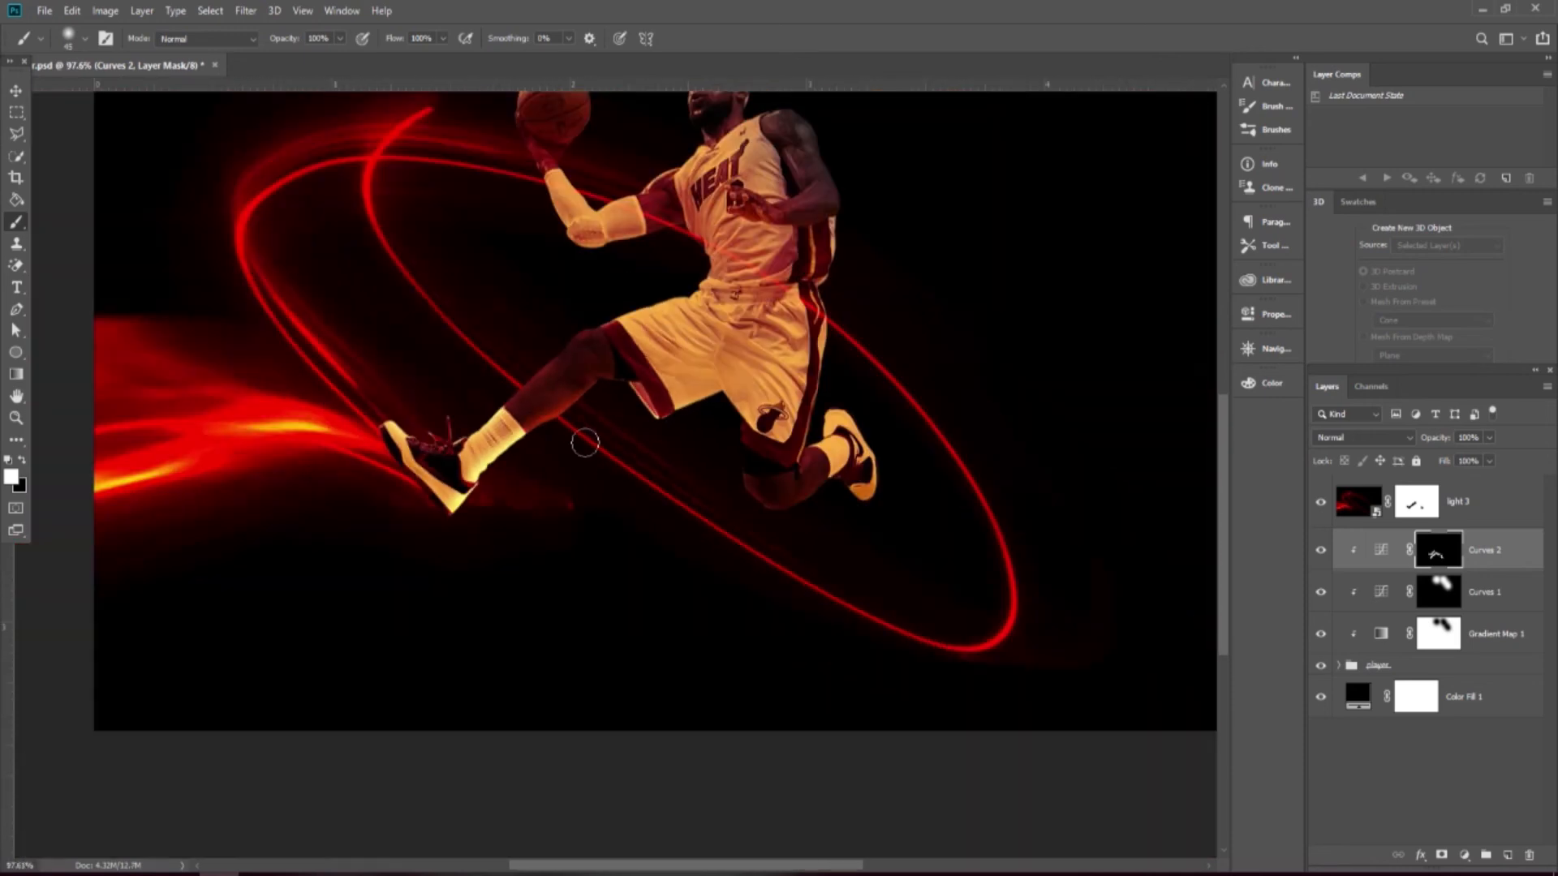
scroll(569, 411, up, 2)
scroll(570, 411, up, 3)
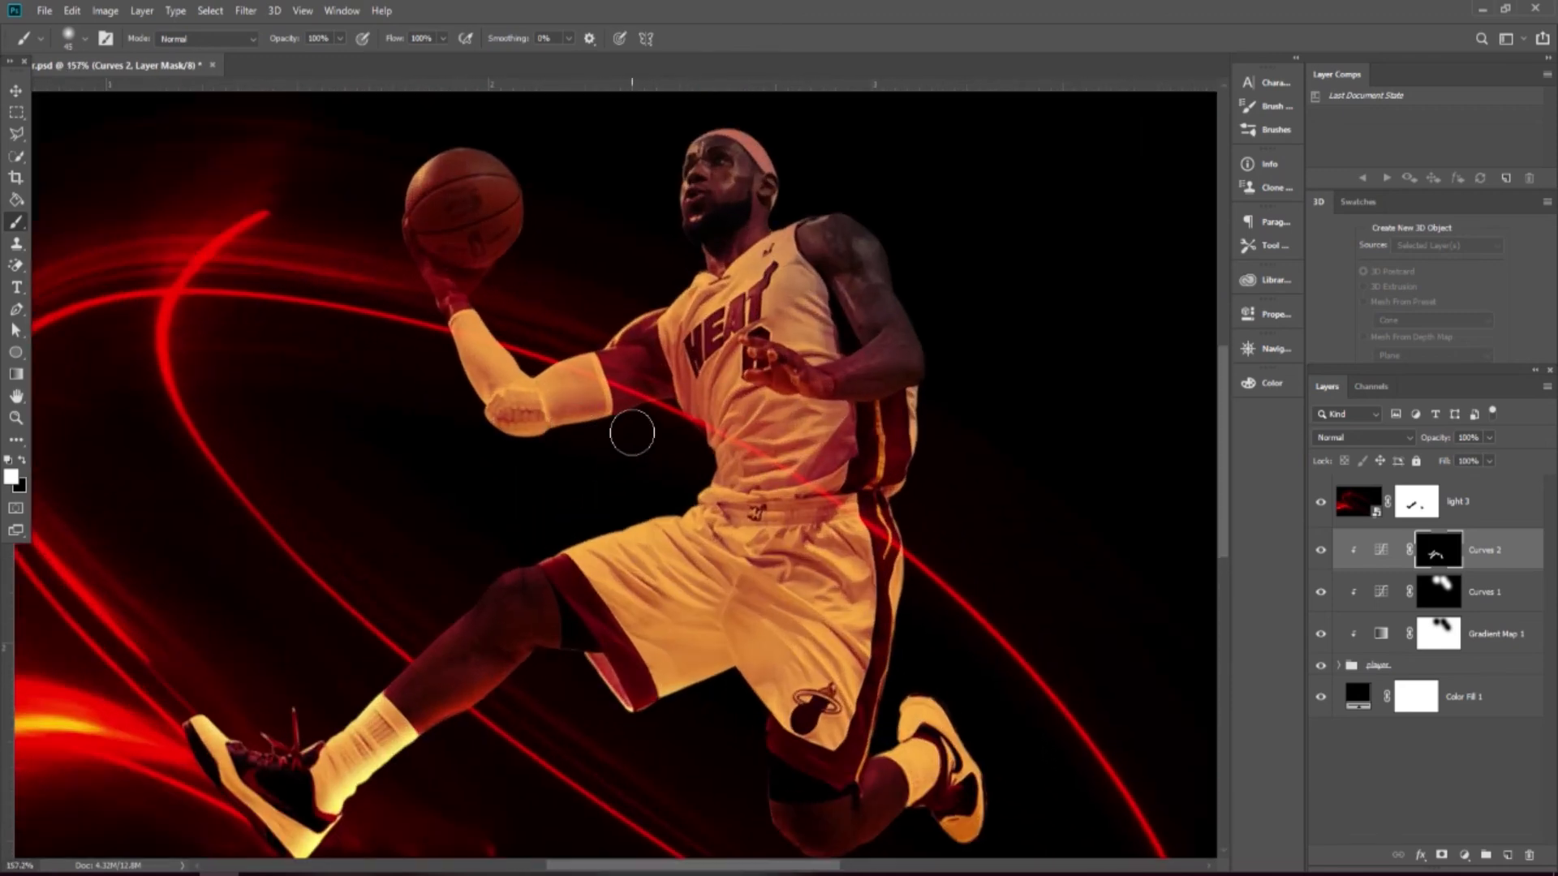
mouse_move(438, 362)
mouse_down()
mouse_move(486, 442)
mouse_move(548, 454)
mouse_up()
scroll(677, 450, down, 2)
scroll(678, 450, down, 4)
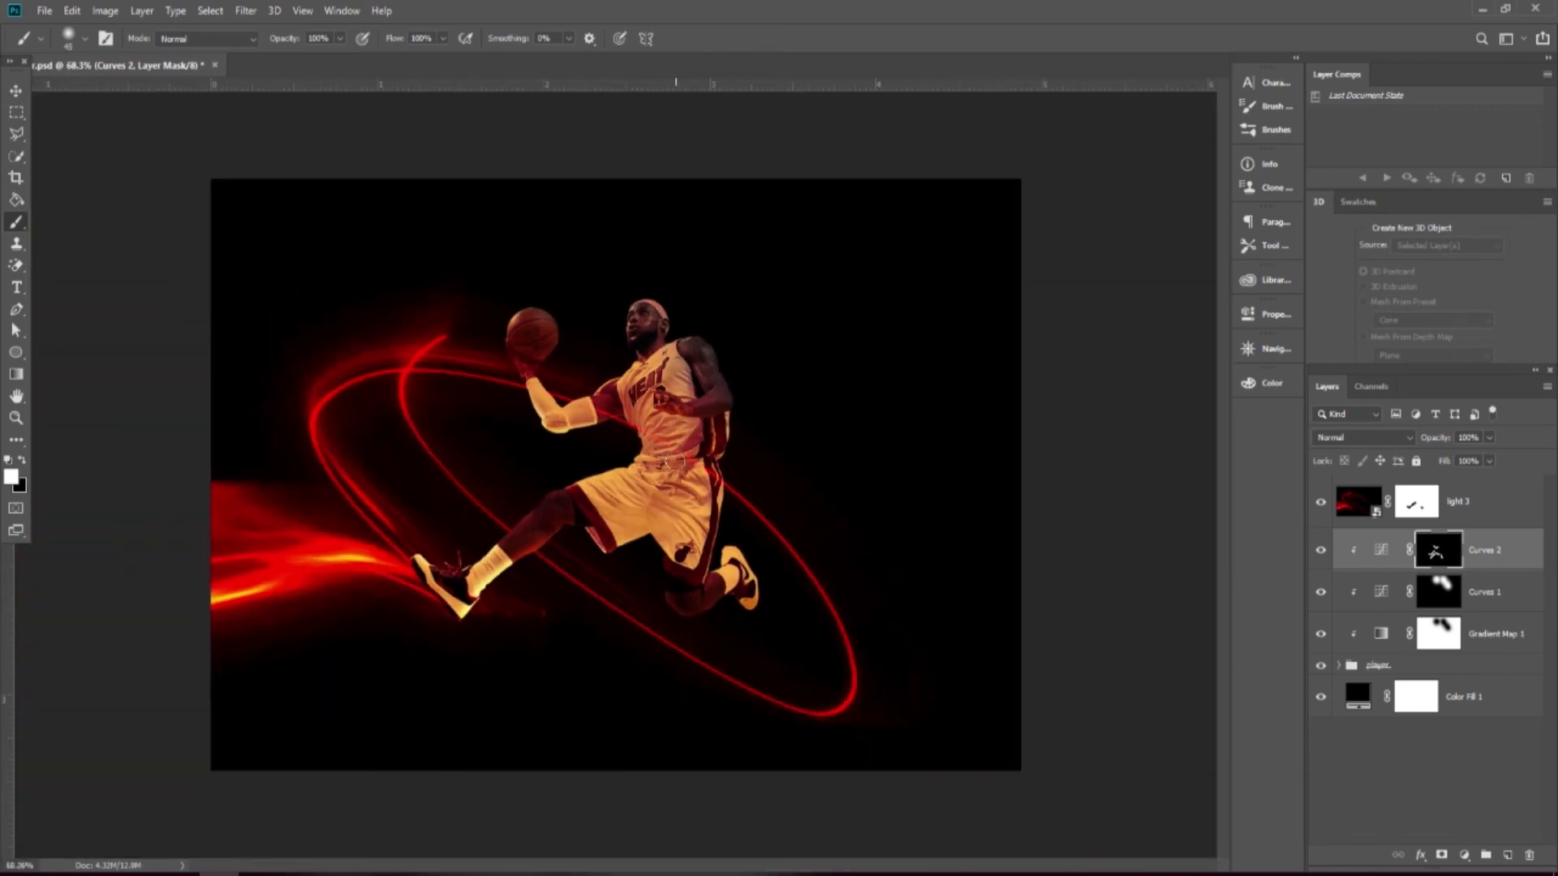
scroll(663, 469, up, 2)
Soften the Curves 2 brightening by moving its RGB curve point to input 140, output 222
click(16, 90)
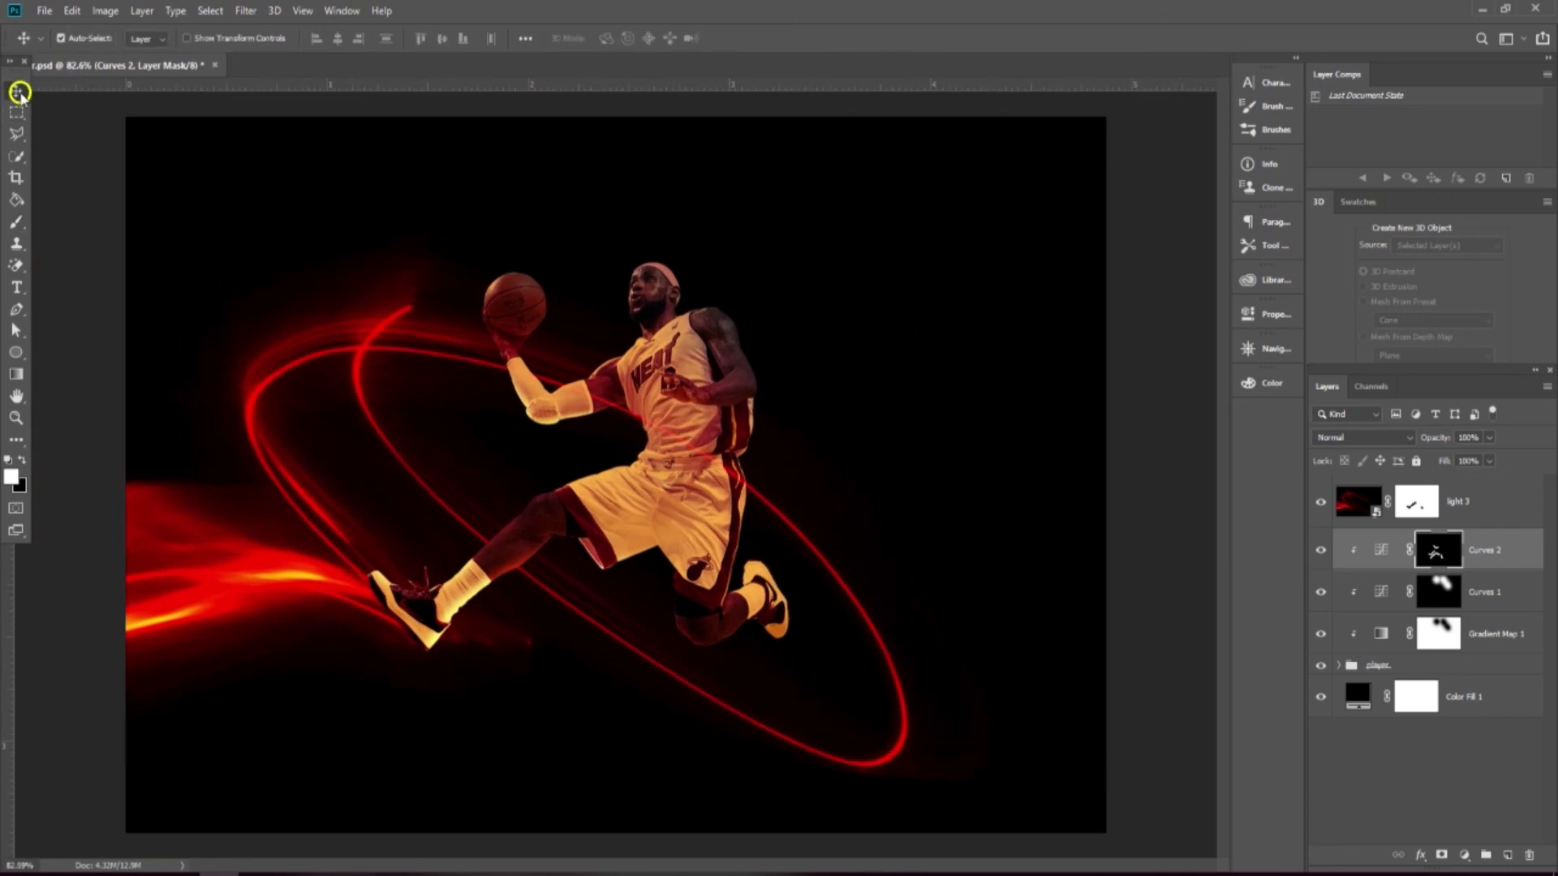
double_click(1383, 553)
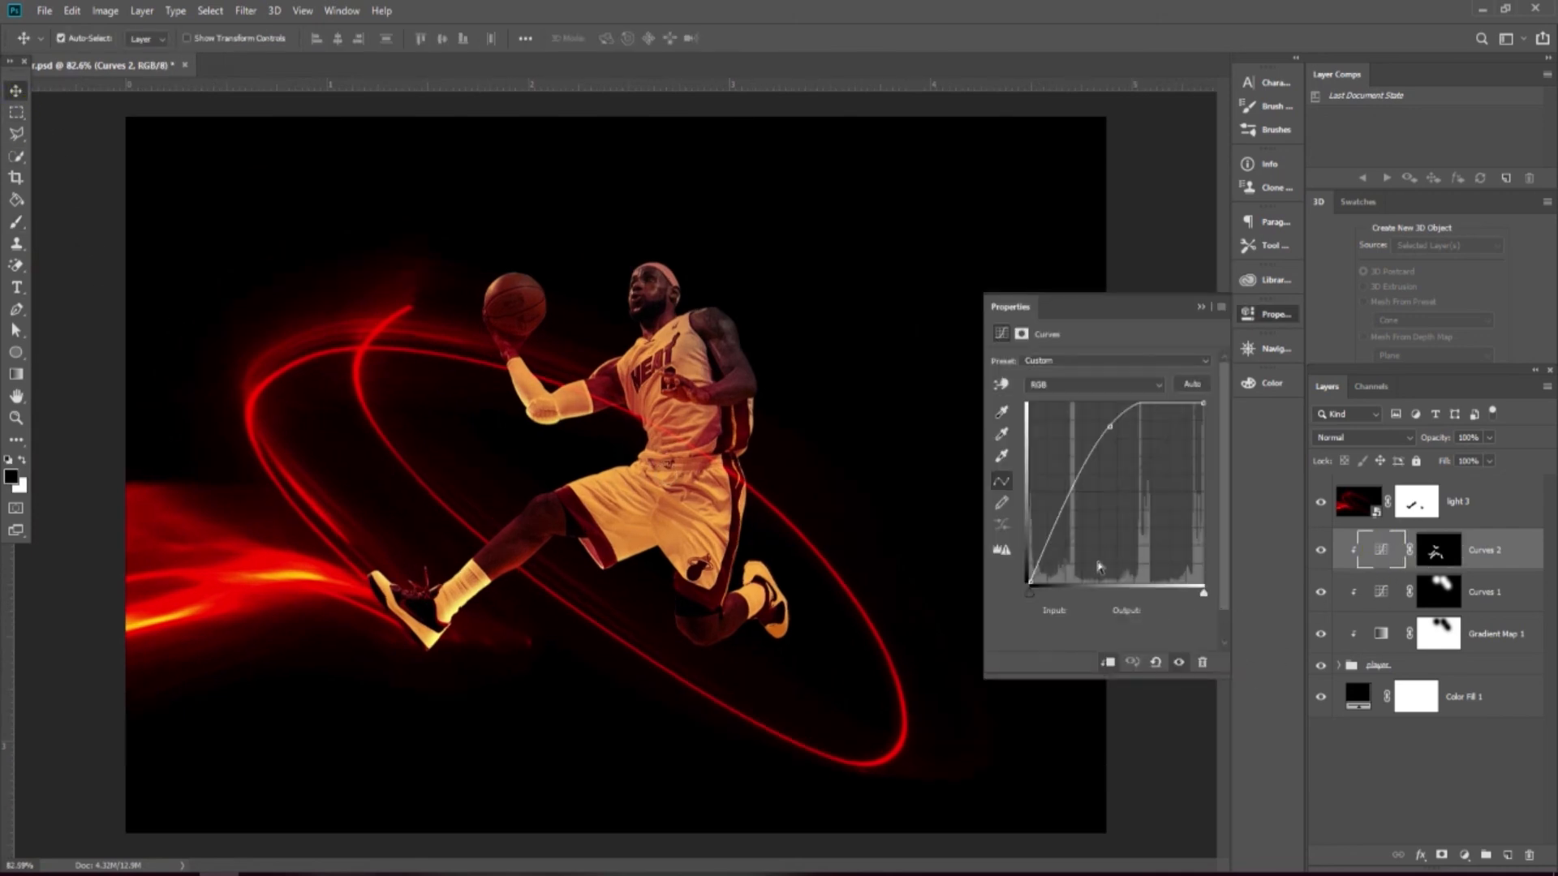
mouse_move(1110, 427)
mouse_down()
mouse_move(1123, 459)
mouse_move(1126, 426)
mouse_up()
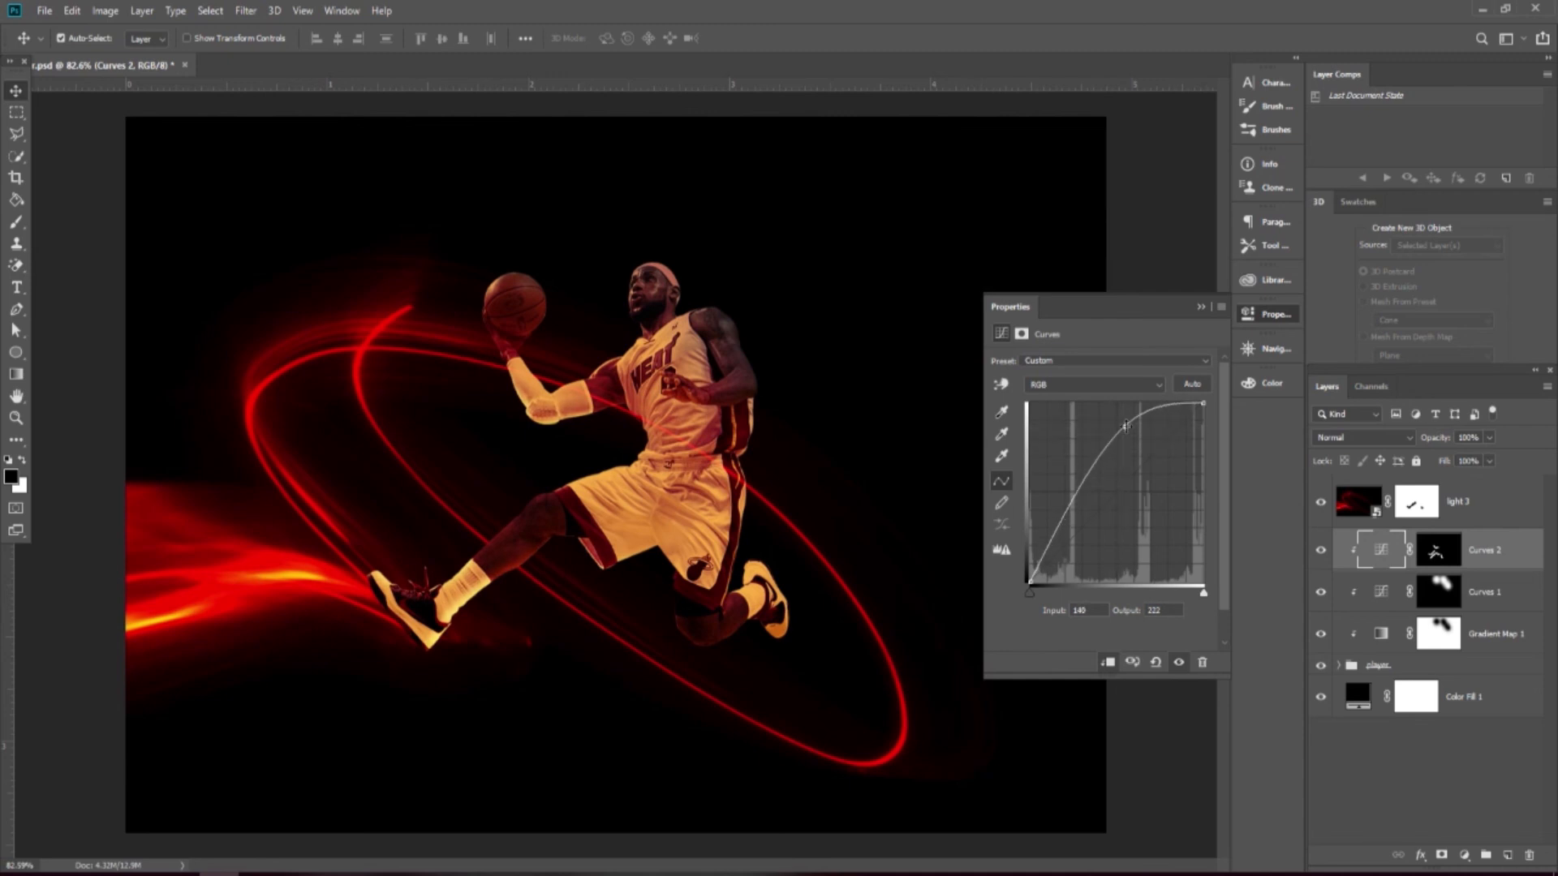
Raise the Red channel of Curves 2 with a point at input 162, output 228
click(1159, 388)
click(1089, 408)
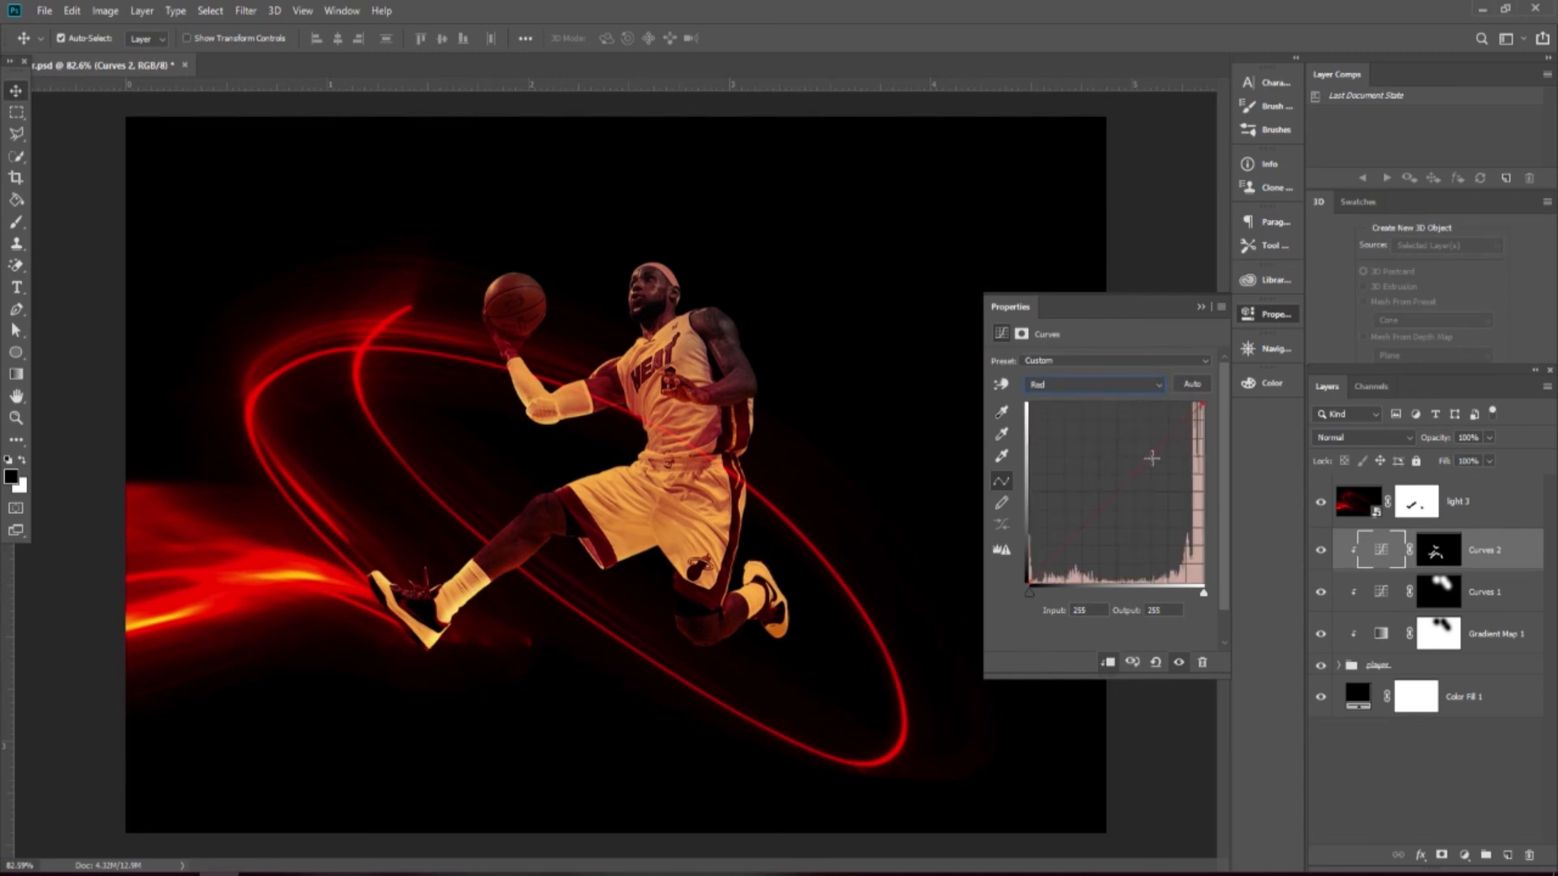
drag(1144, 439, 1140, 422)
scroll(536, 578, up, 5)
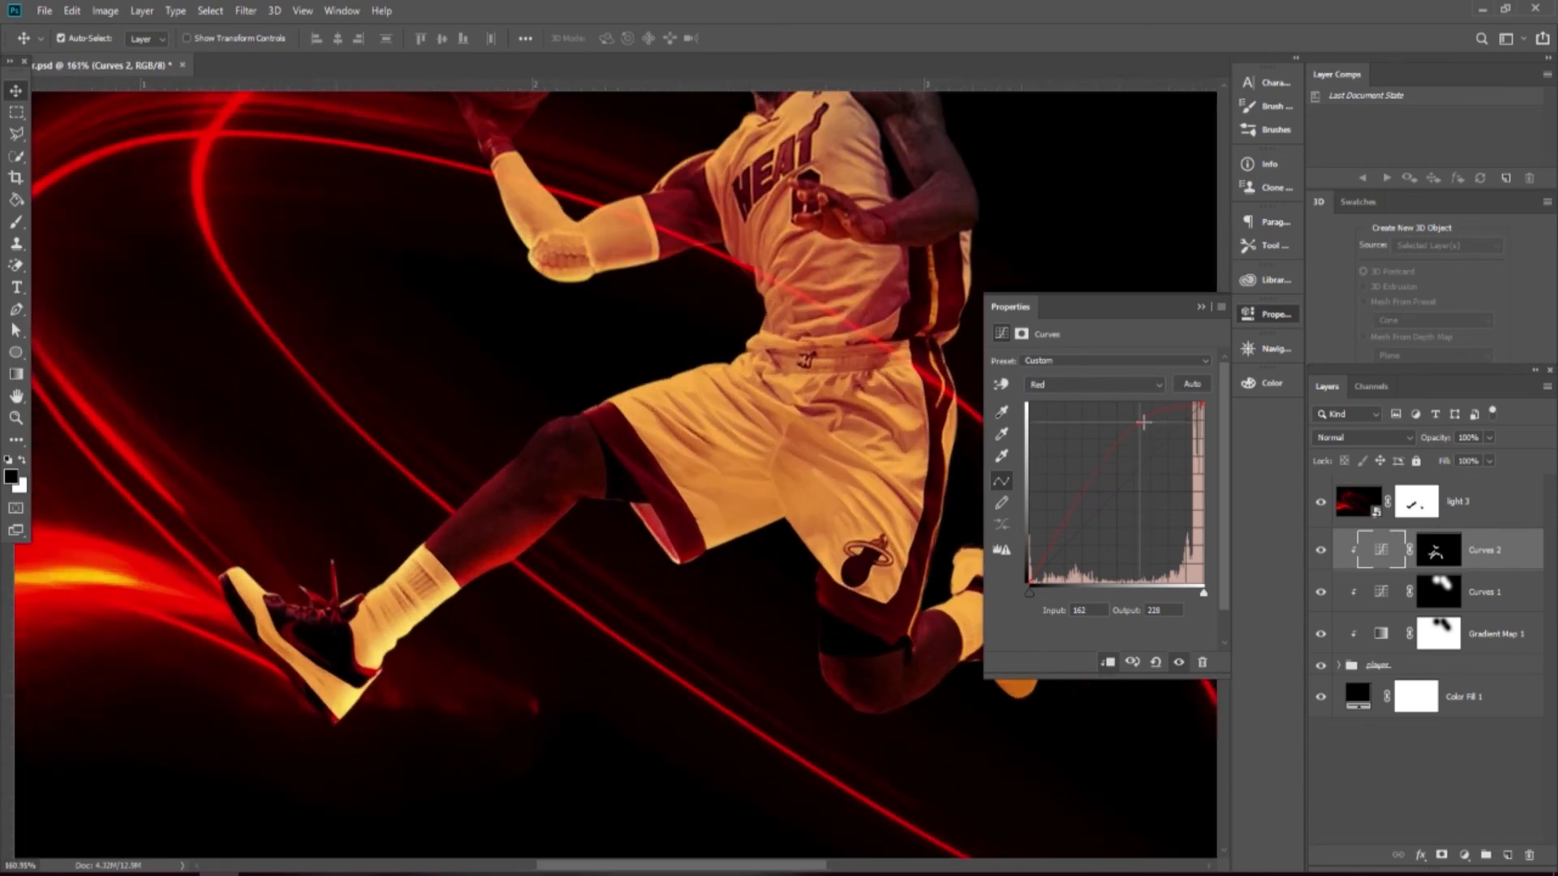
click(1201, 307)
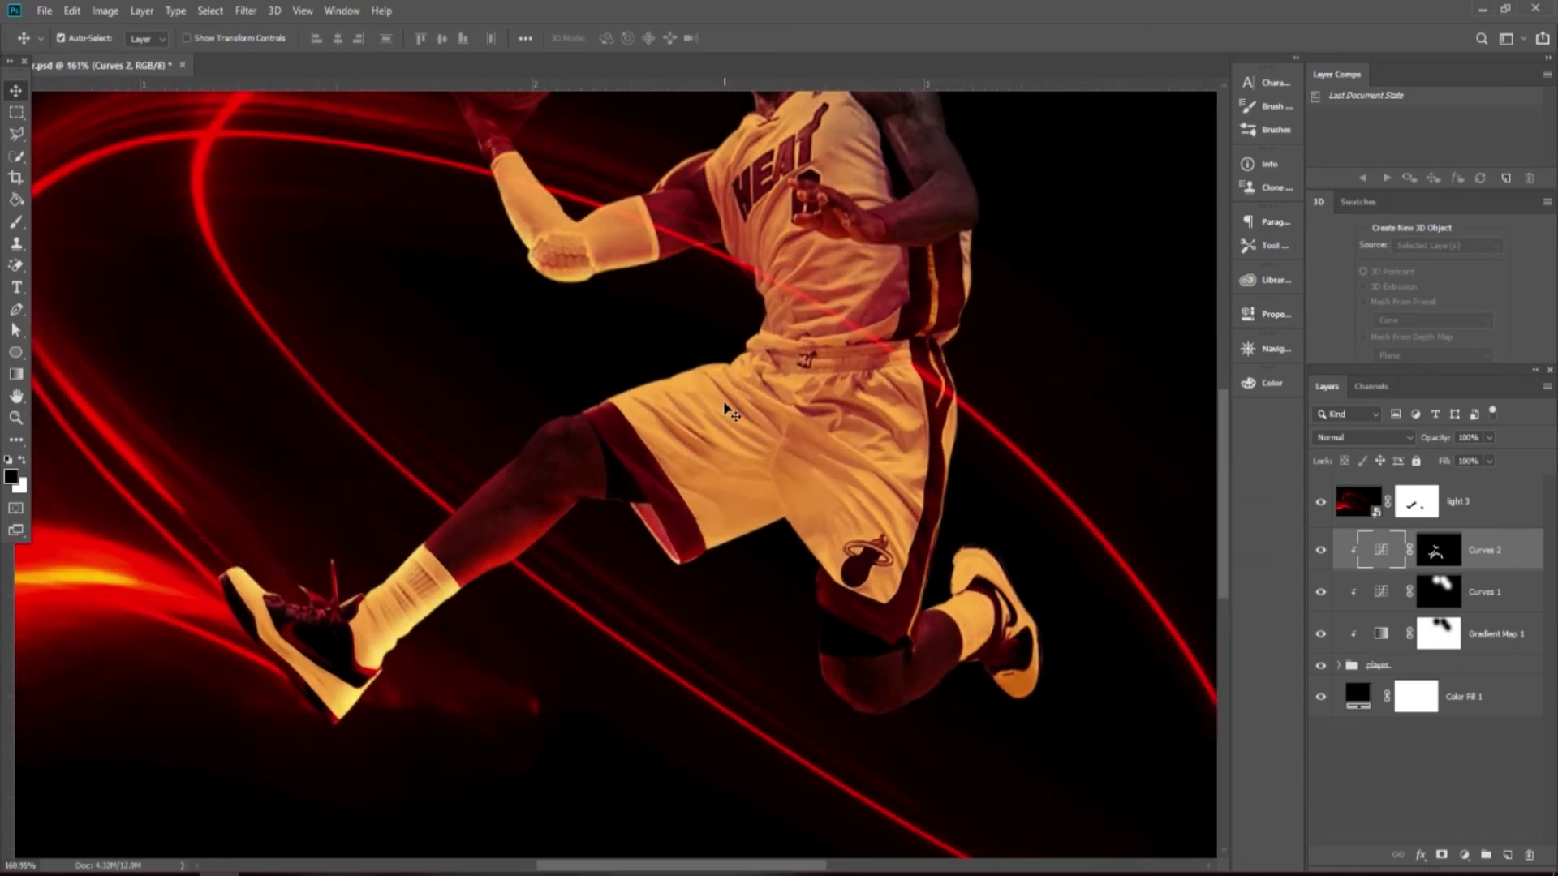
scroll(724, 408, down, 4)
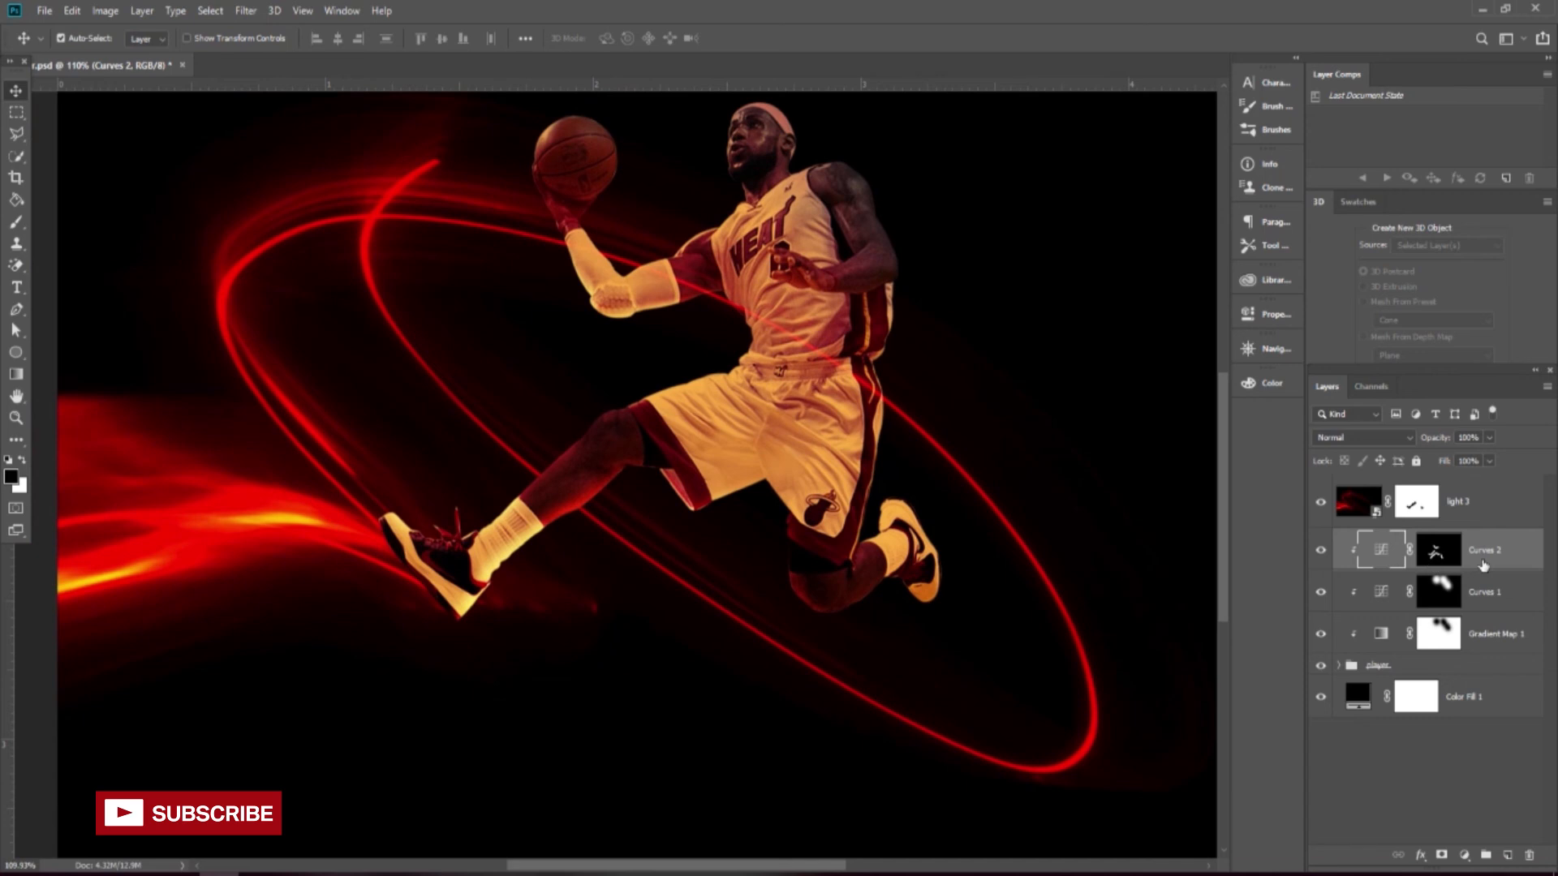
Set Blend If for Curves 2 by splitting the Underlying Layer's black slider with its upper half at 38, and compare the preview
right_click(1506, 553)
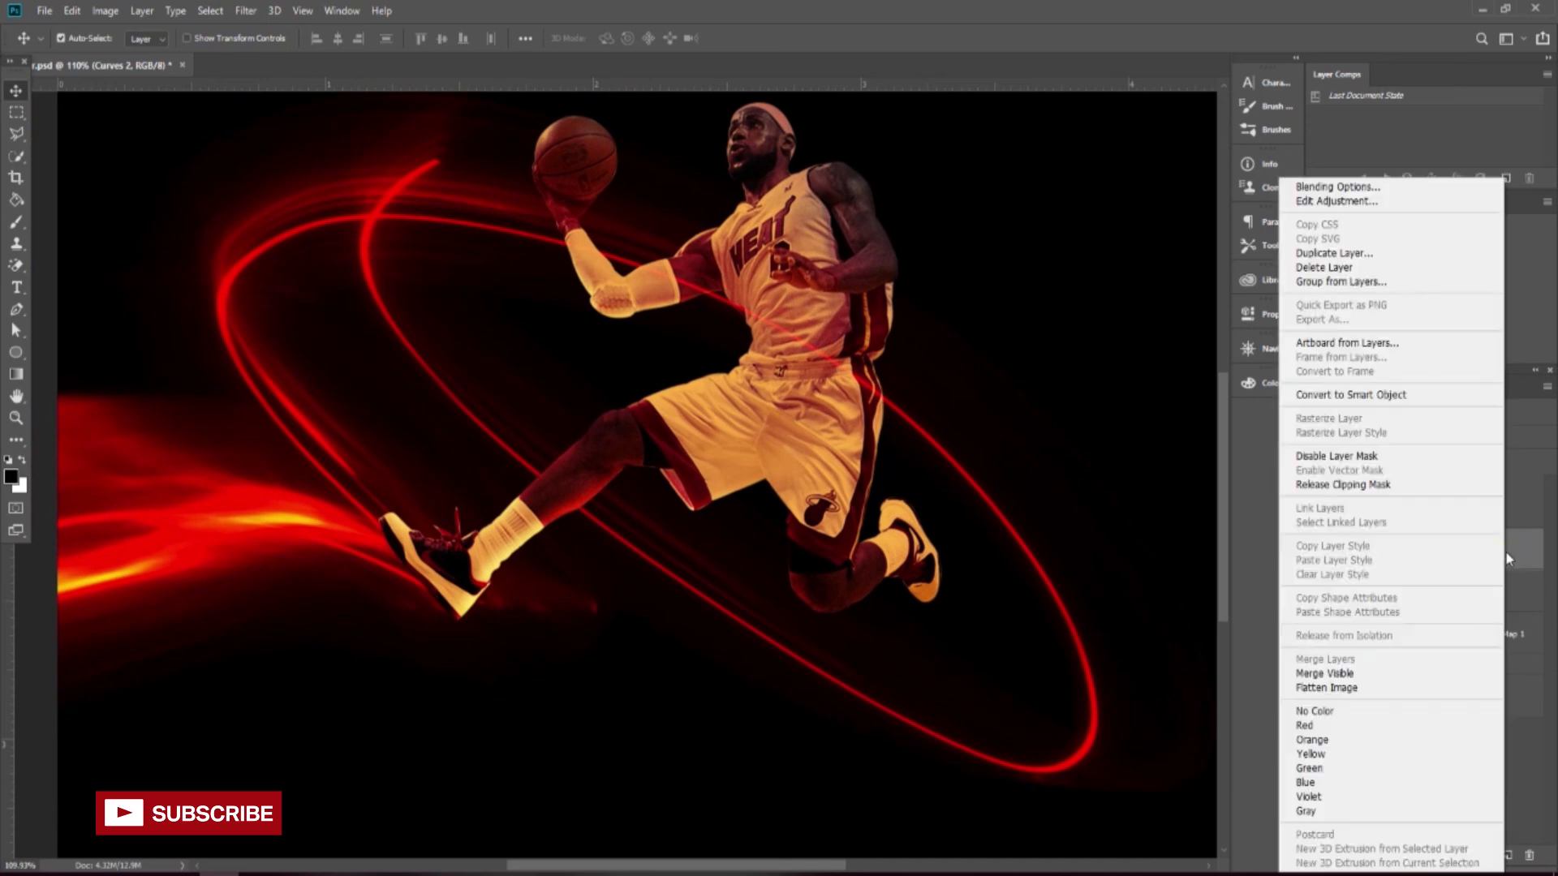
click(1369, 188)
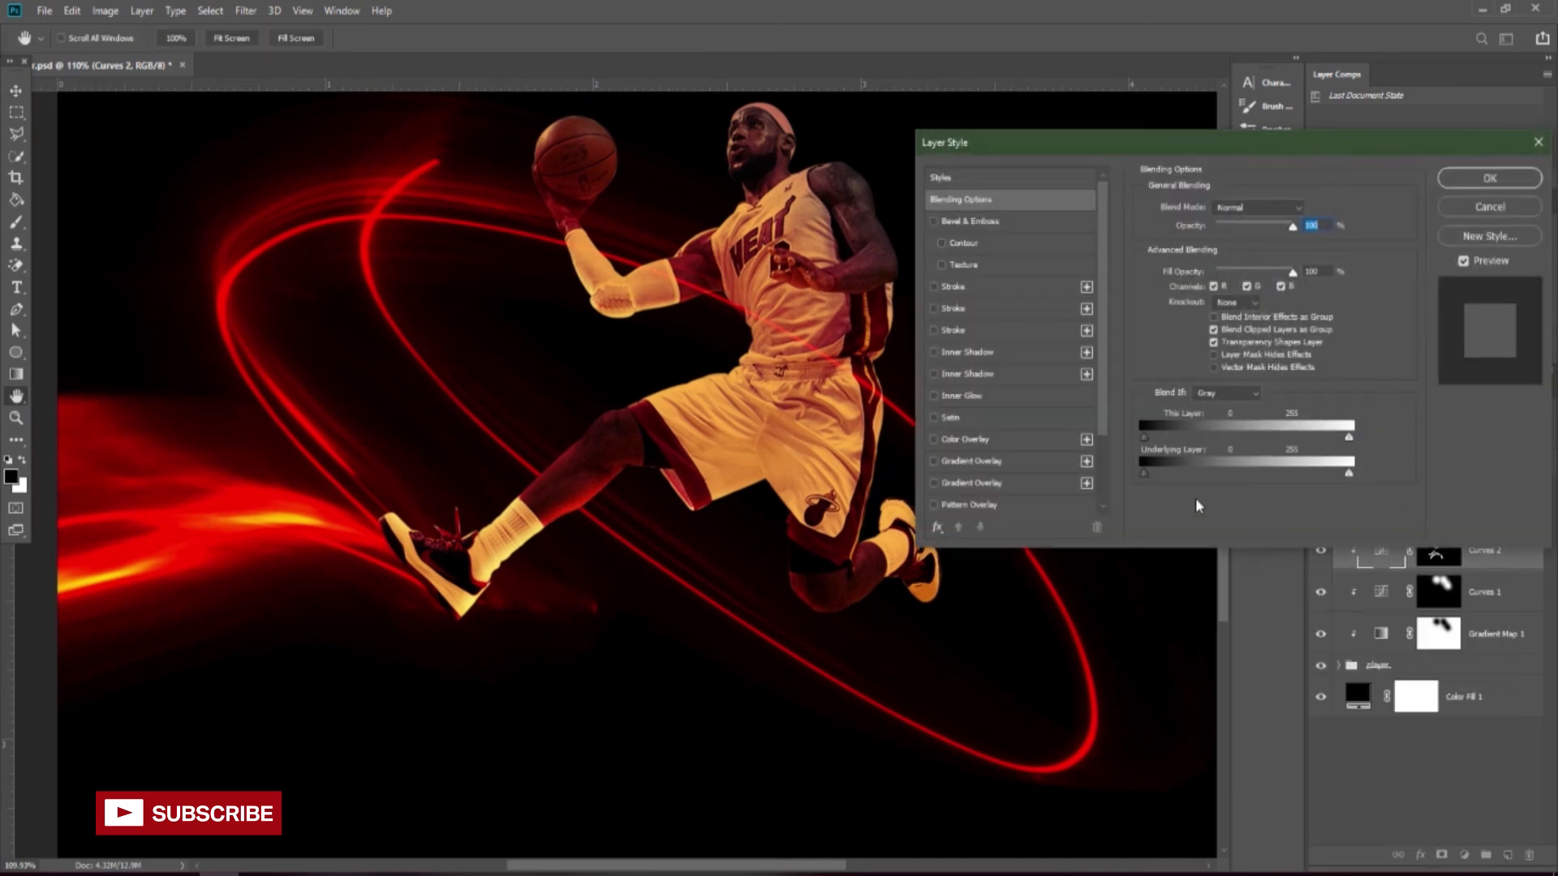
drag(1144, 476, 1148, 475)
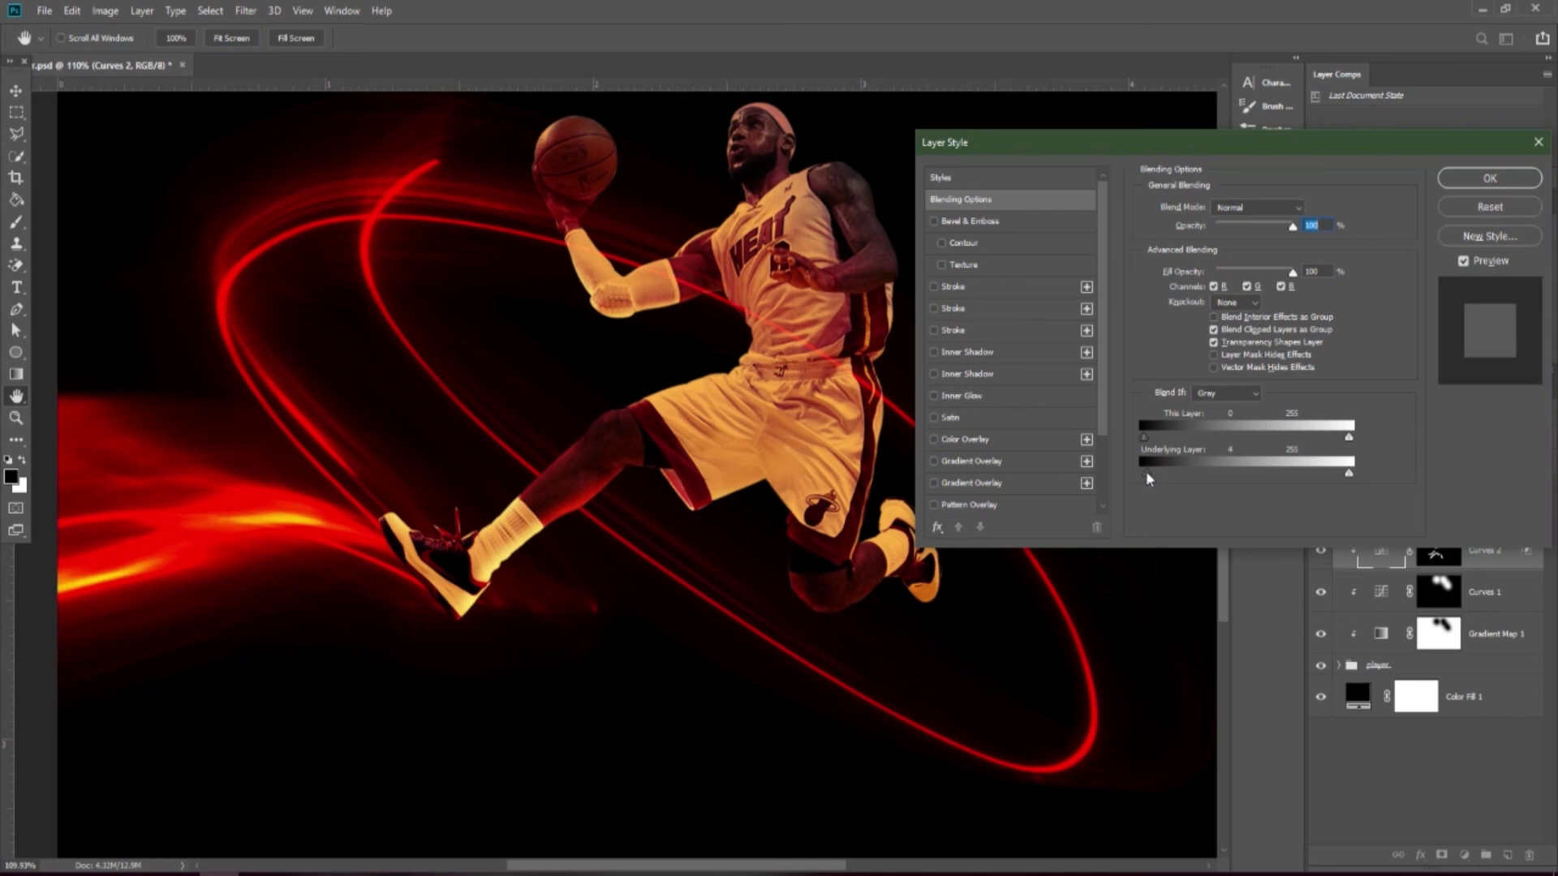
drag(1150, 474, 1157, 475)
drag(607, 501, 586, 484)
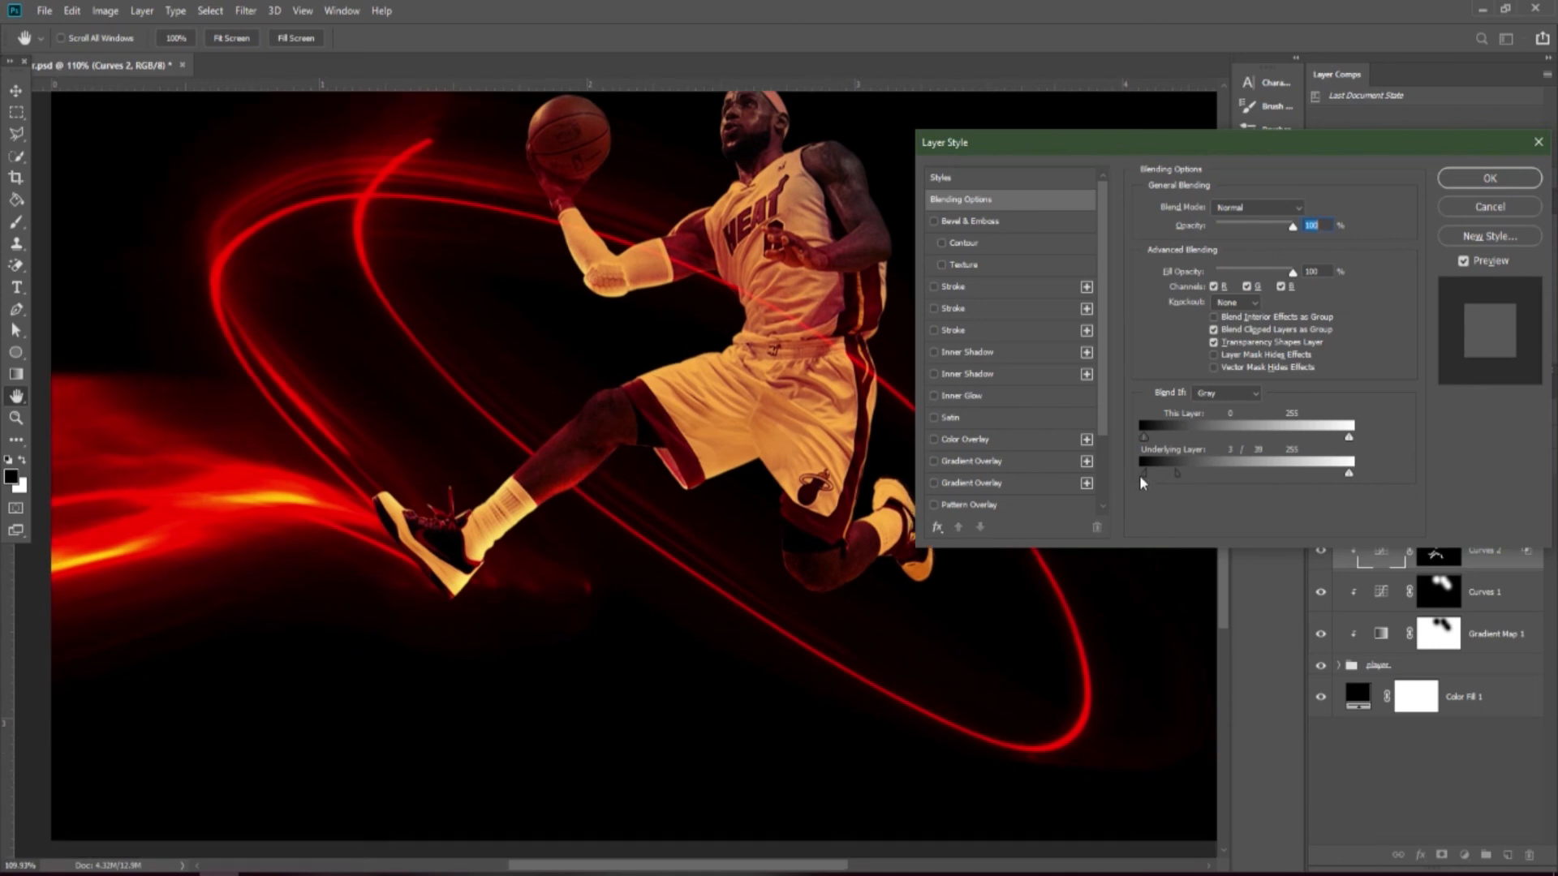
drag(1147, 475, 1156, 475)
click(1464, 261)
click(1464, 261)
click(1491, 178)
key(ctrl+0)
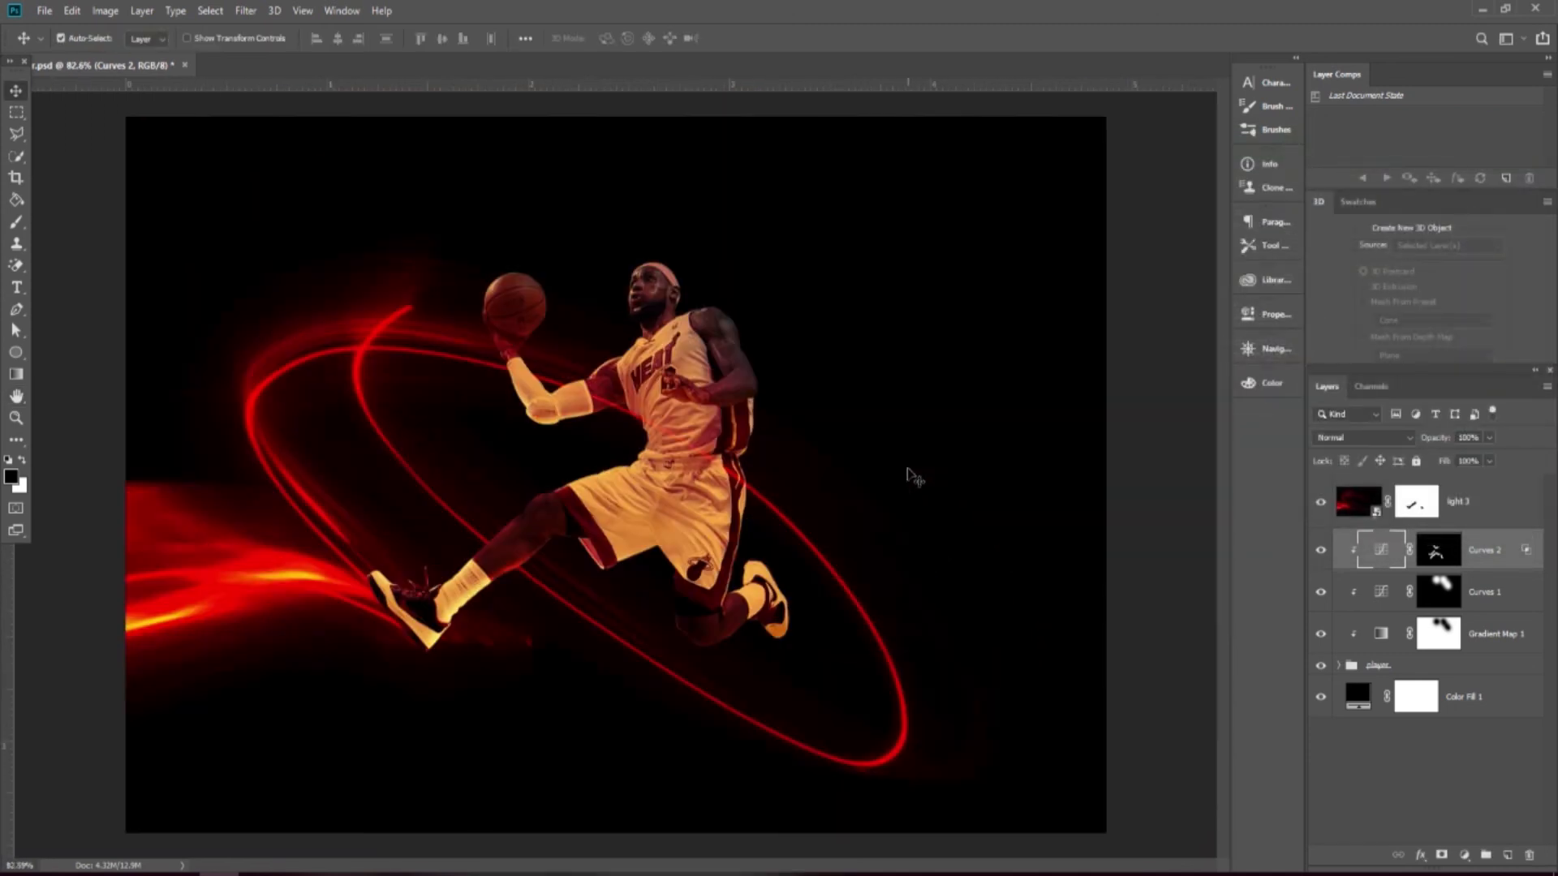